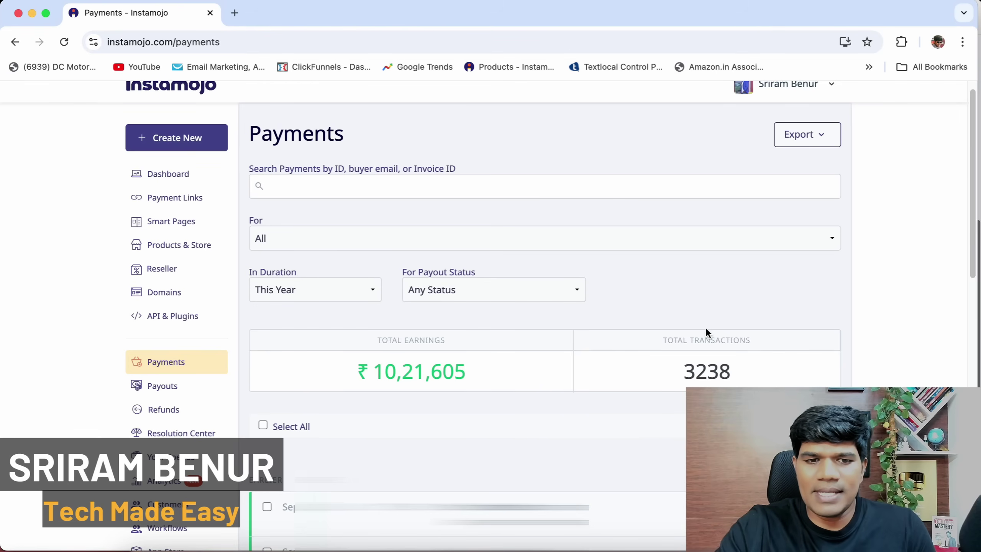
Check This Year's payments: ₹10,21,605 total earnings across 3238 transactions
click(323, 291)
click(324, 289)
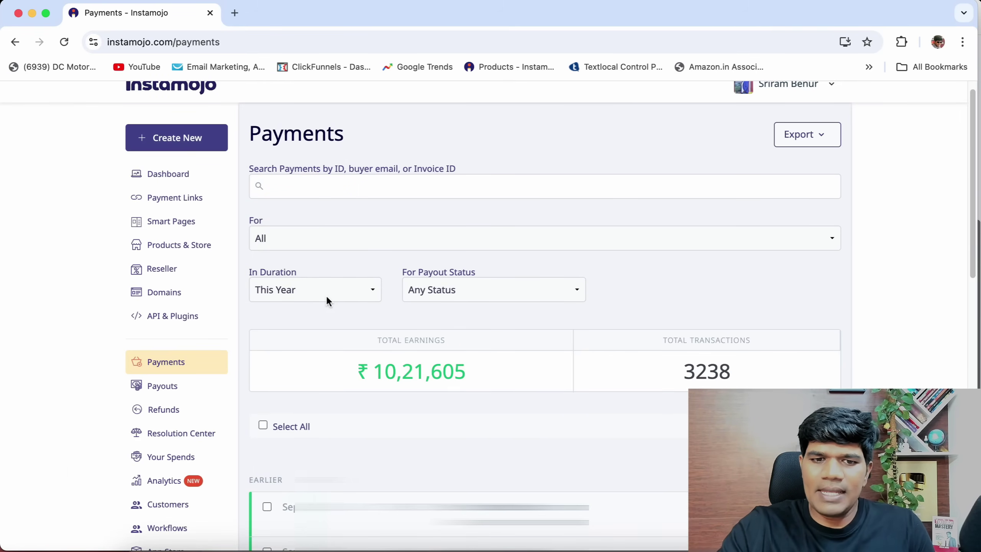
drag(483, 373, 373, 371)
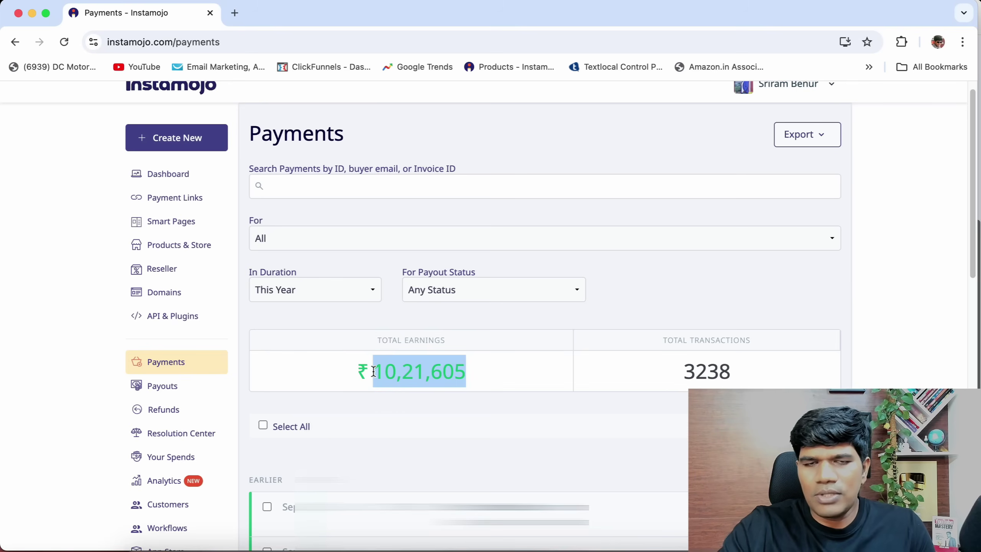
drag(745, 371, 685, 371)
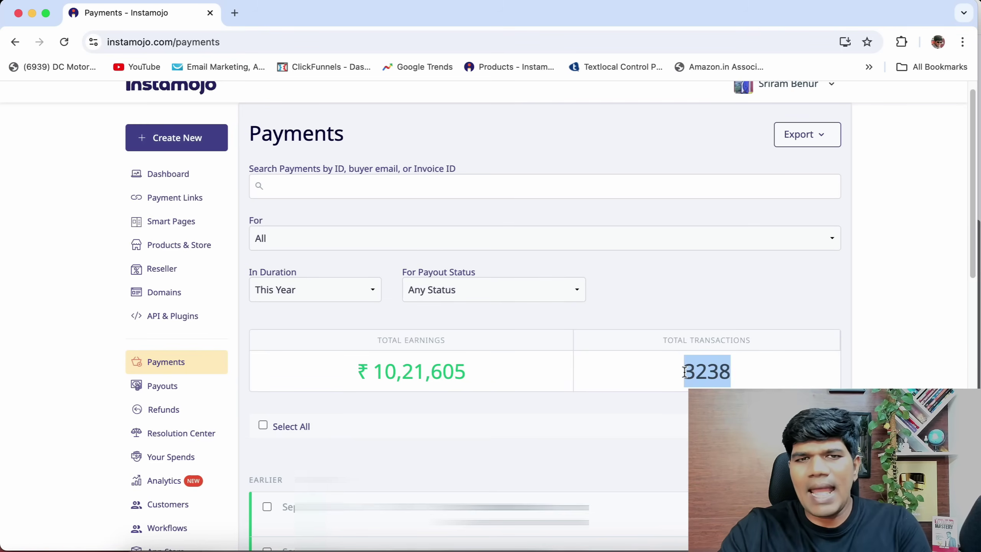
click(546, 432)
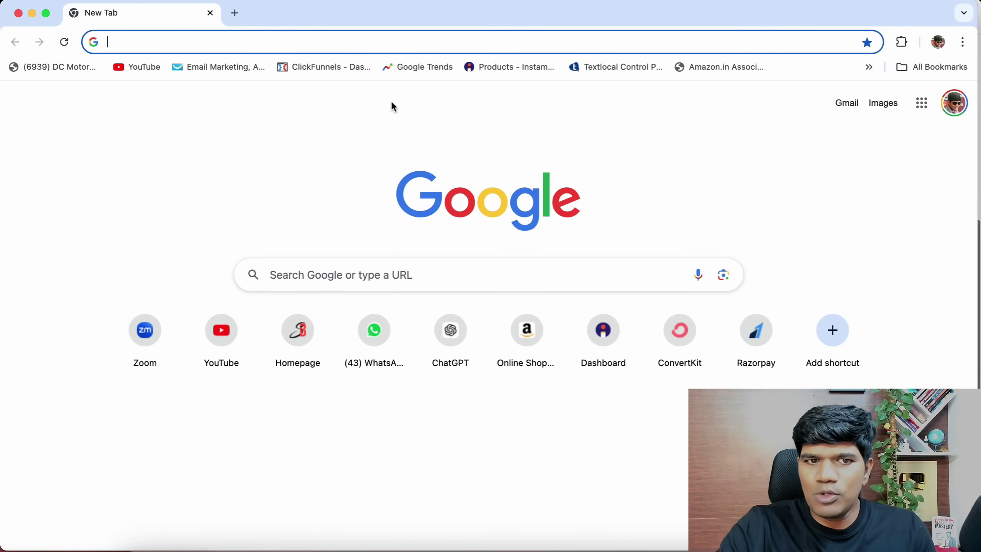
Load the pasted Instamojo referral link, dismiss the newsletter popup and go to Sign Up
click(146, 39)
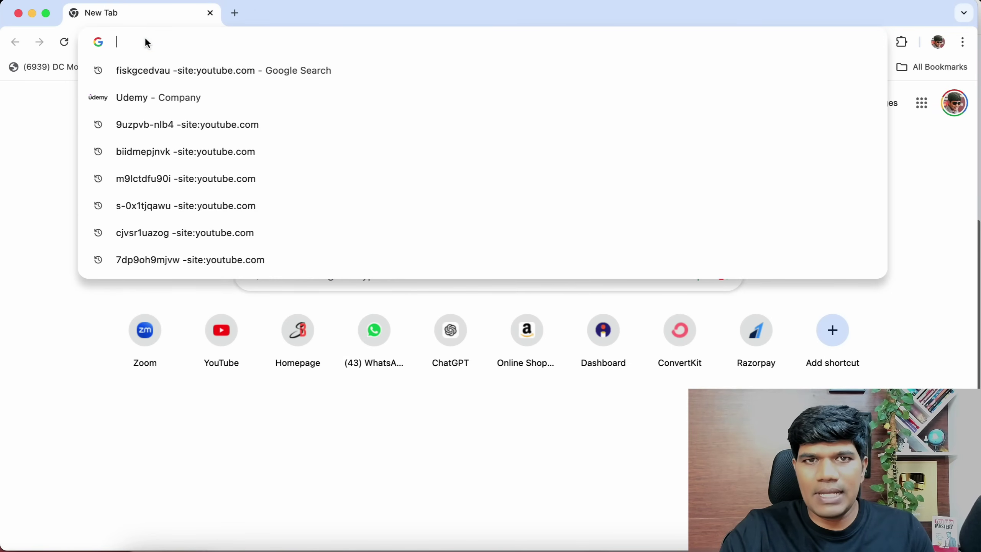
key(Return)
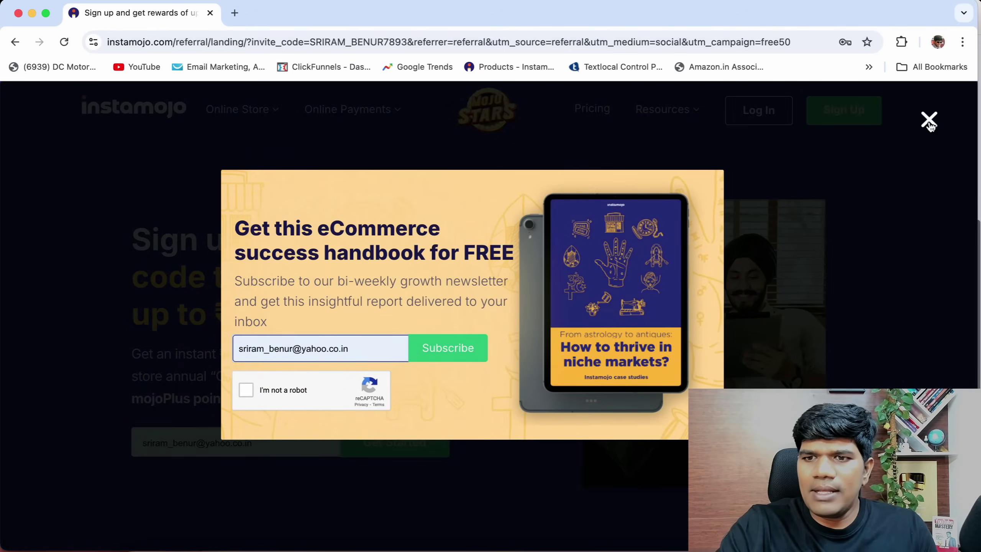
click(834, 271)
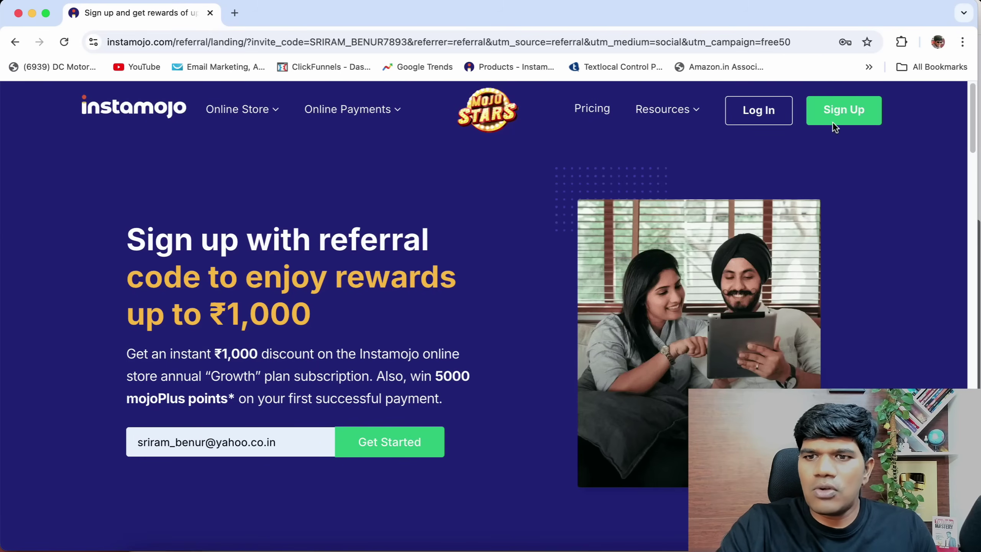
click(844, 112)
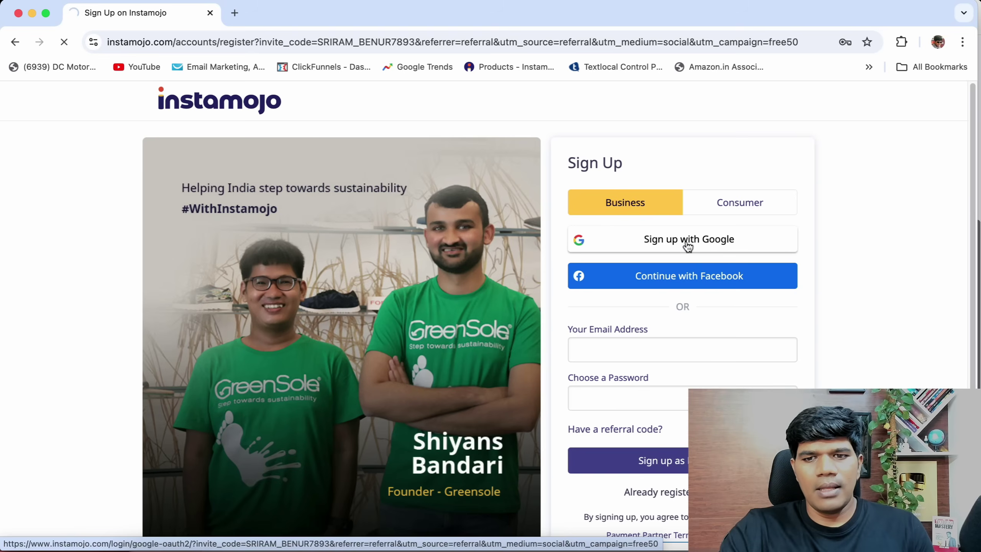
Sign up with Google, choosing the account and confirming sign-in to instamojo.com
click(695, 241)
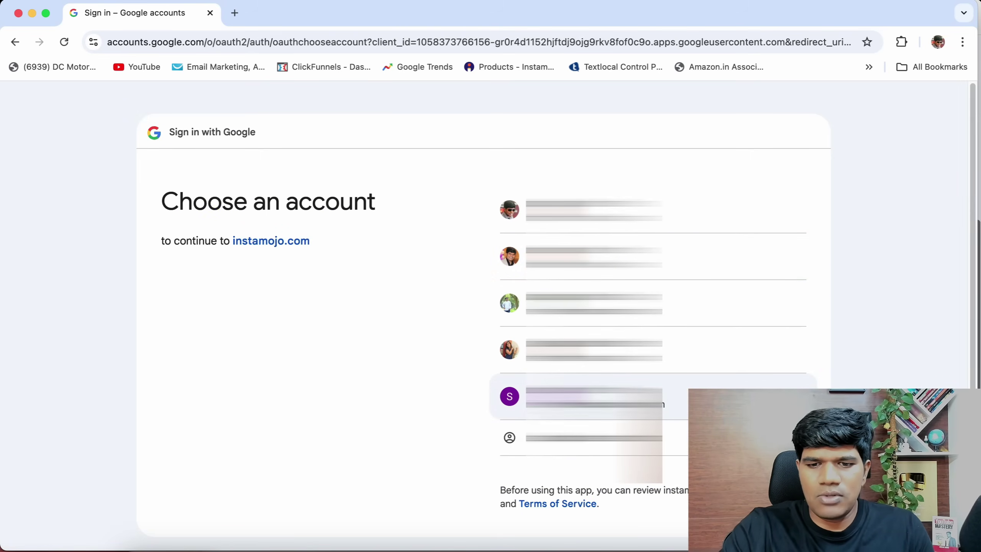
click(734, 396)
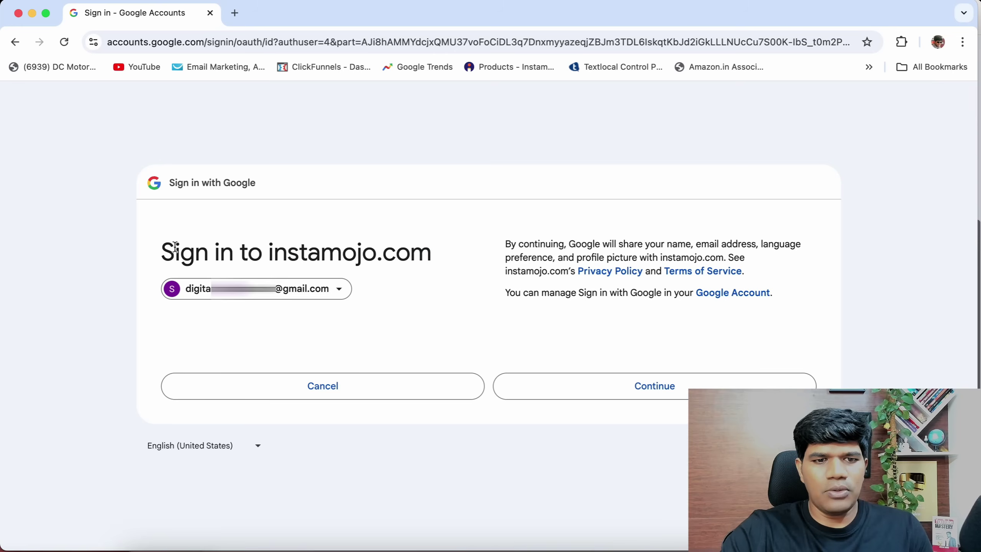
drag(175, 252, 195, 252)
drag(266, 247, 434, 254)
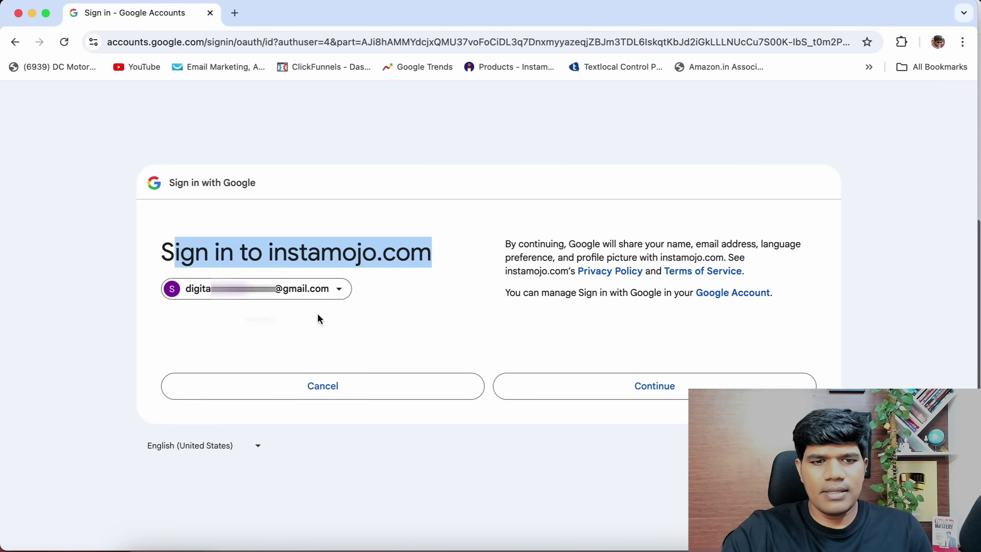
click(661, 391)
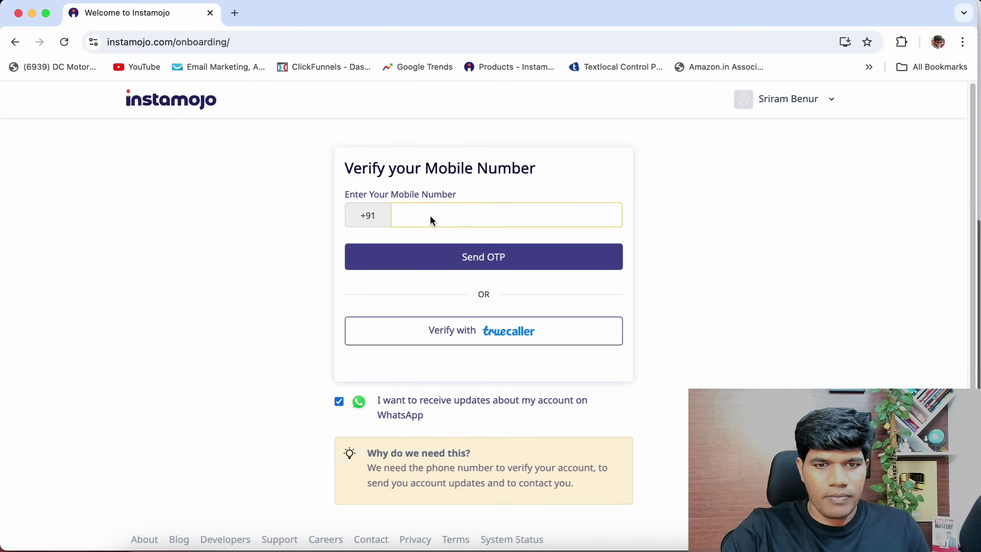
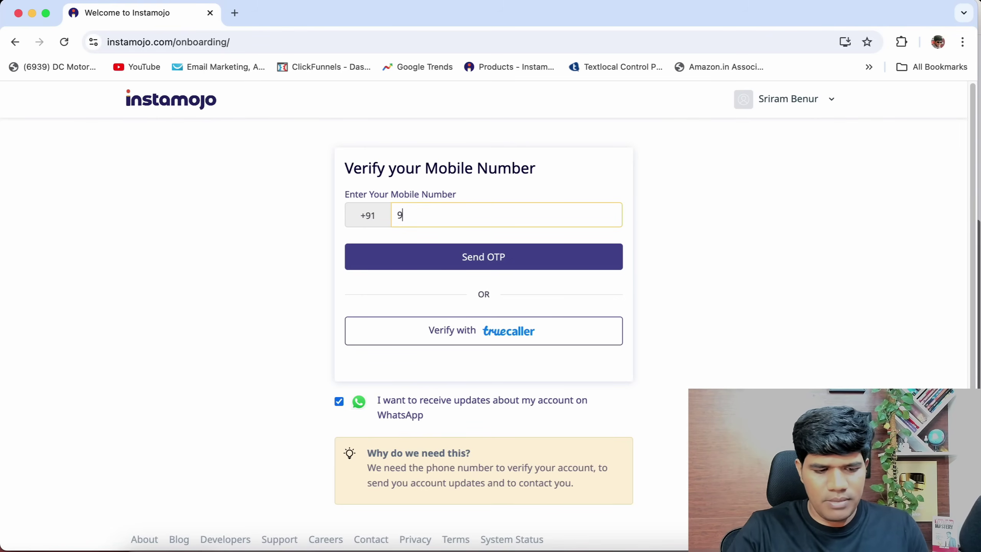
Enter the mobile number and verify it with the four-digit OTP received
scroll(432, 219, down, 1)
click(477, 250)
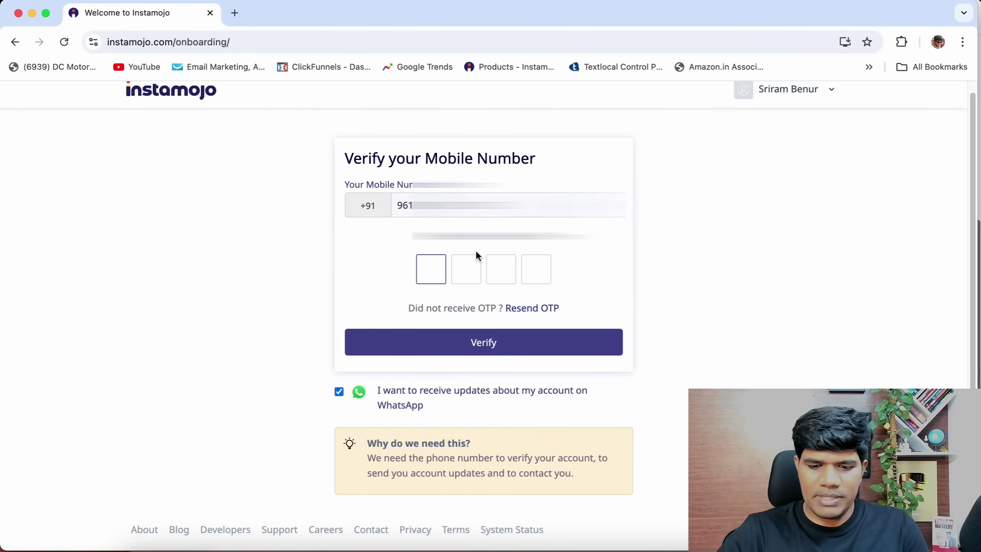
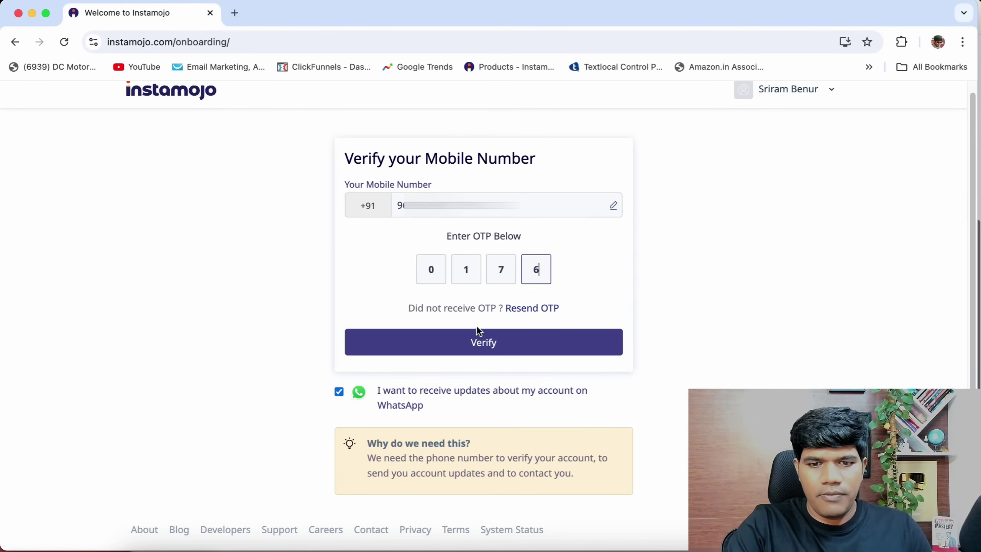
click(478, 343)
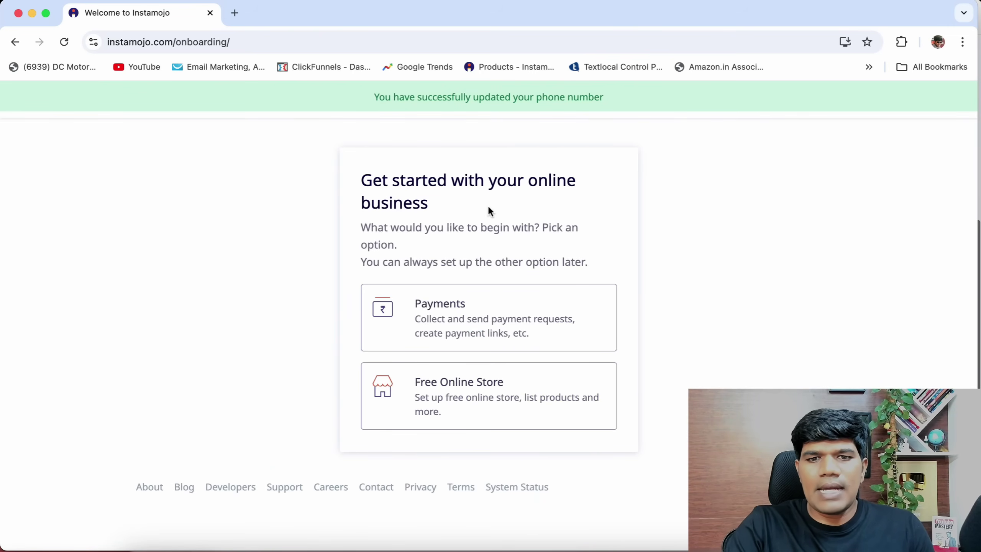
Pick the Free Online Store option on the Get started page
triple_click(445, 209)
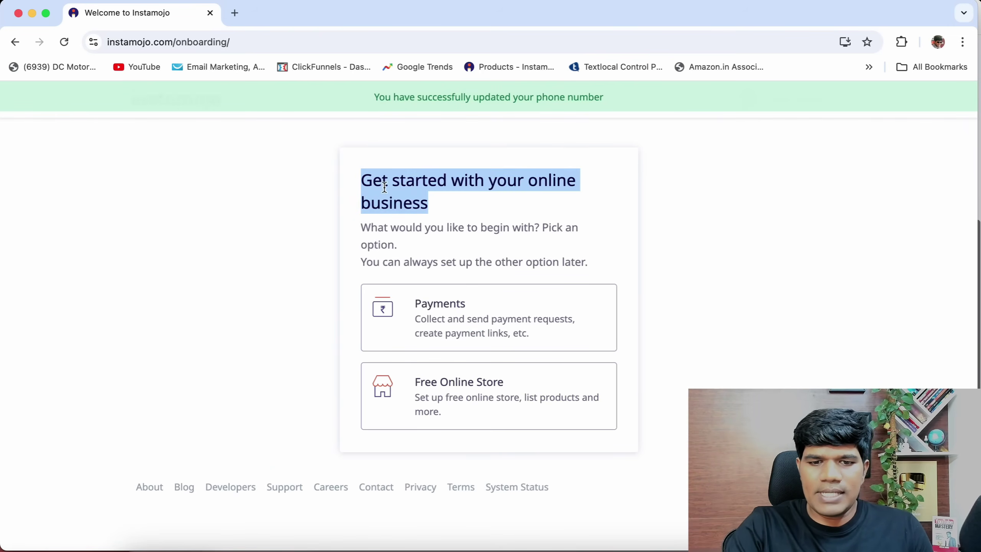
click(727, 343)
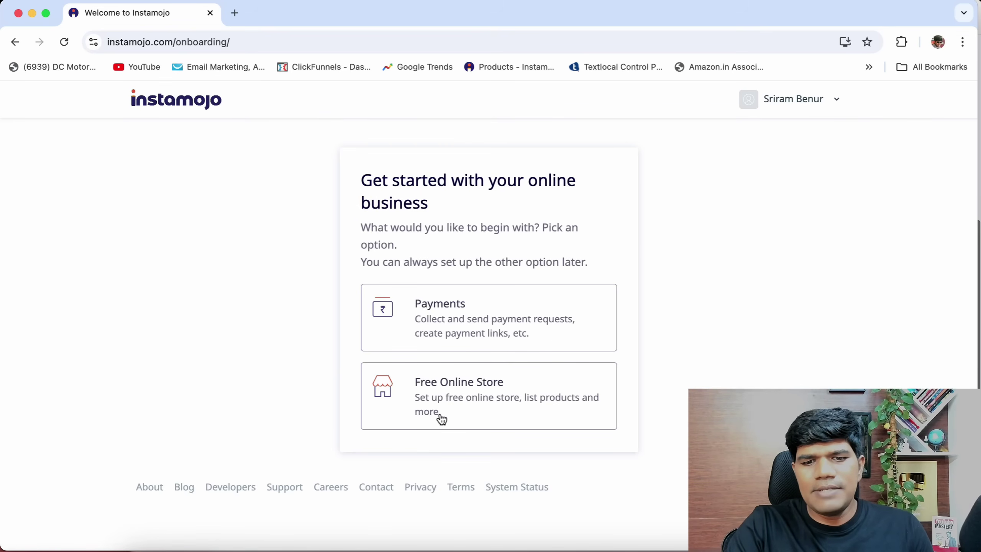
click(469, 409)
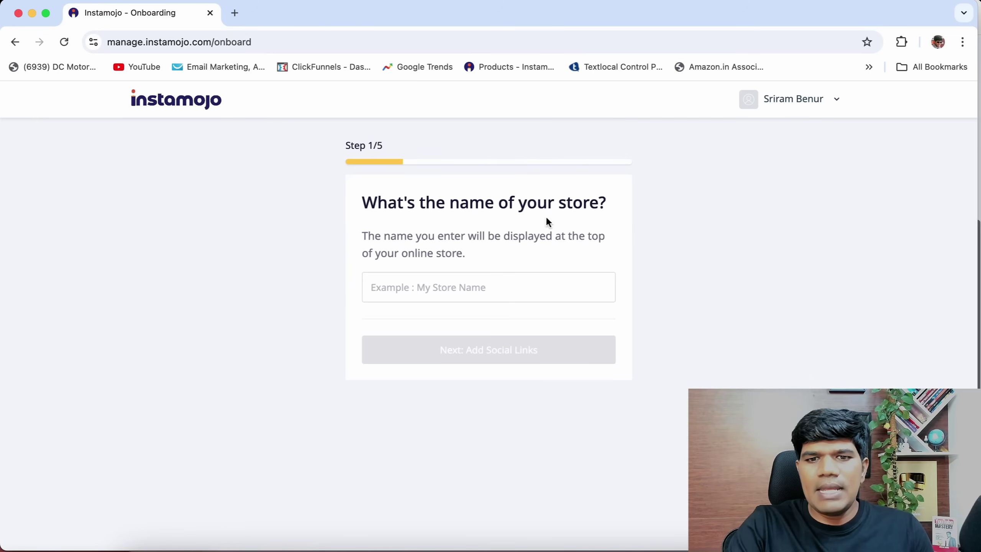
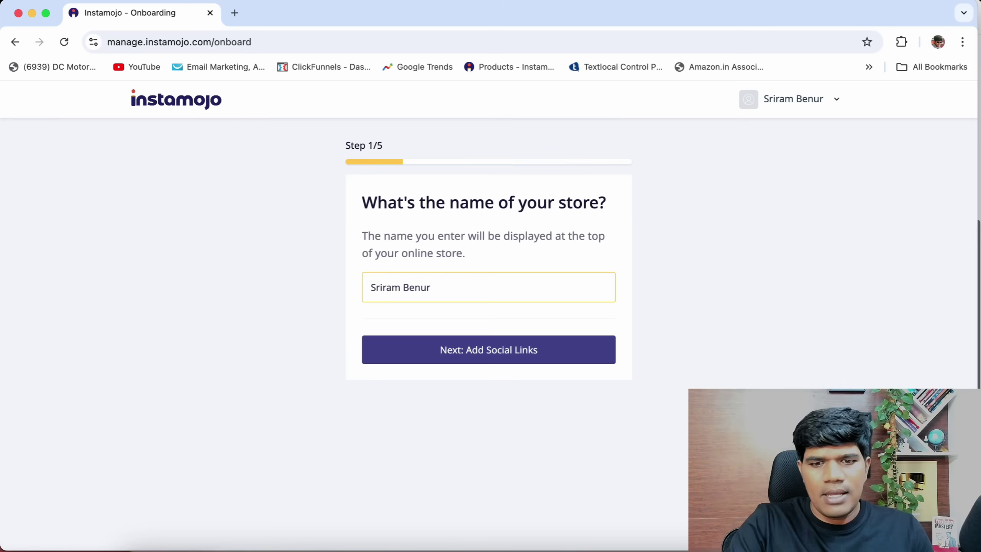
Enter the owner's full name as the store name and submit it
click(477, 360)
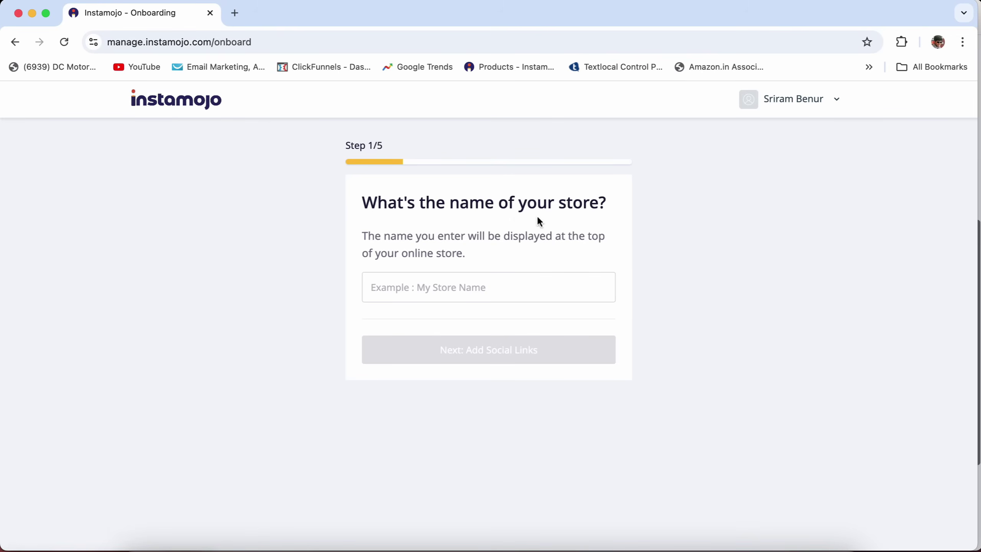
click(416, 288)
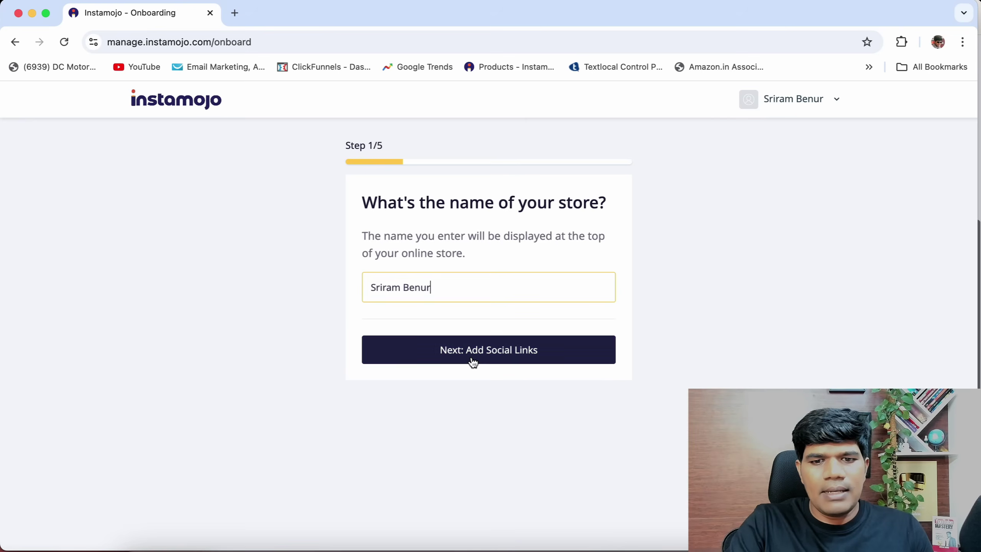
click(480, 353)
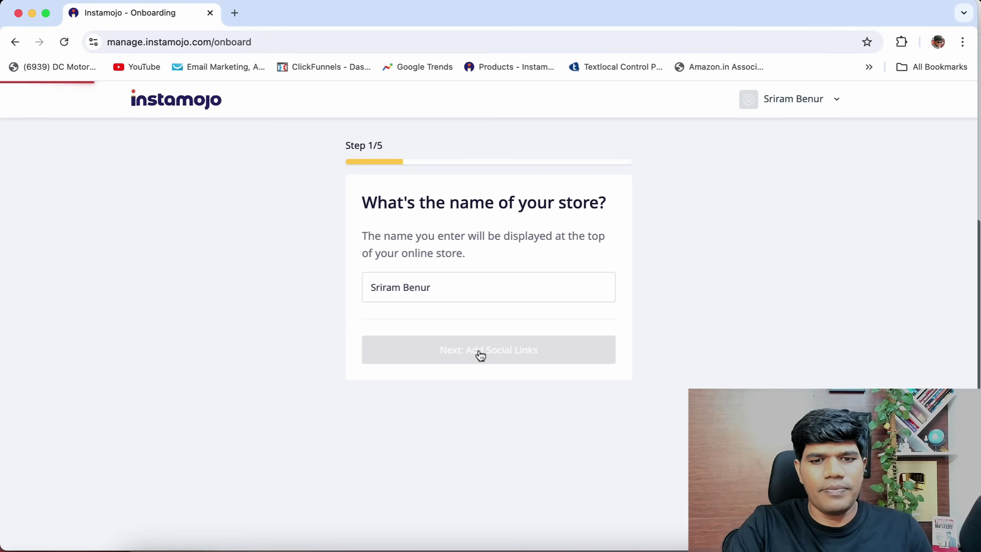
click(235, 15)
Fill the Instagram and Facebook usernames from browser autofill
text(ins)
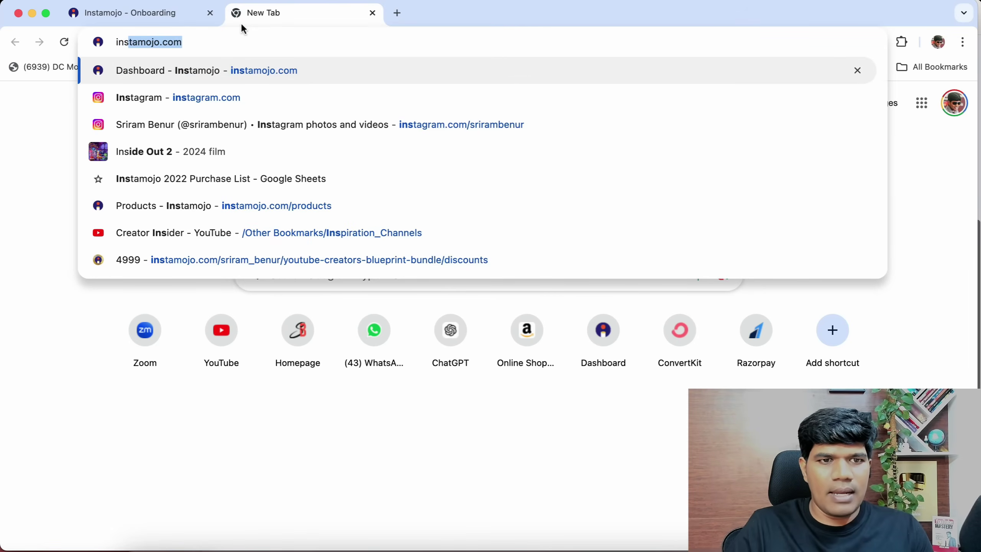
key(Down)
key(Down)
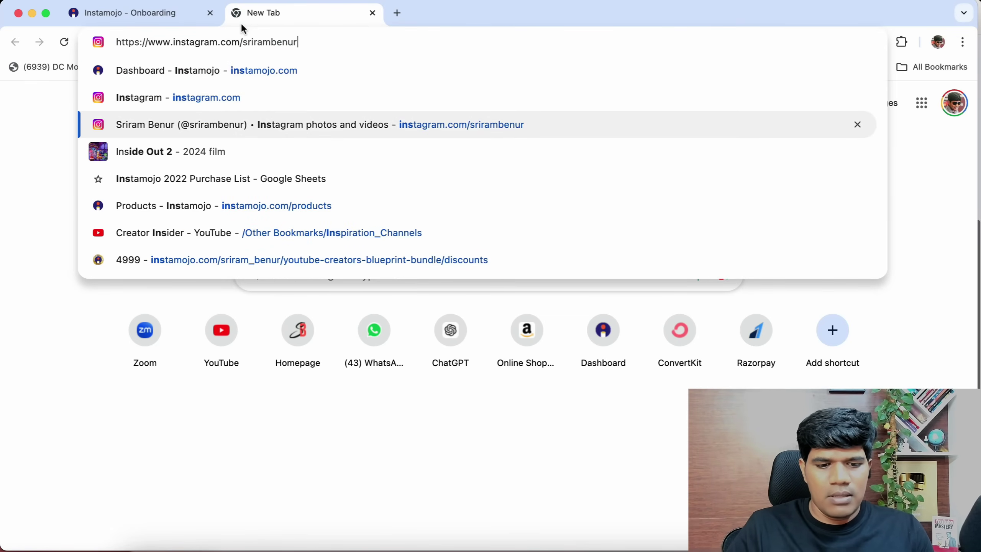
key(super+a)
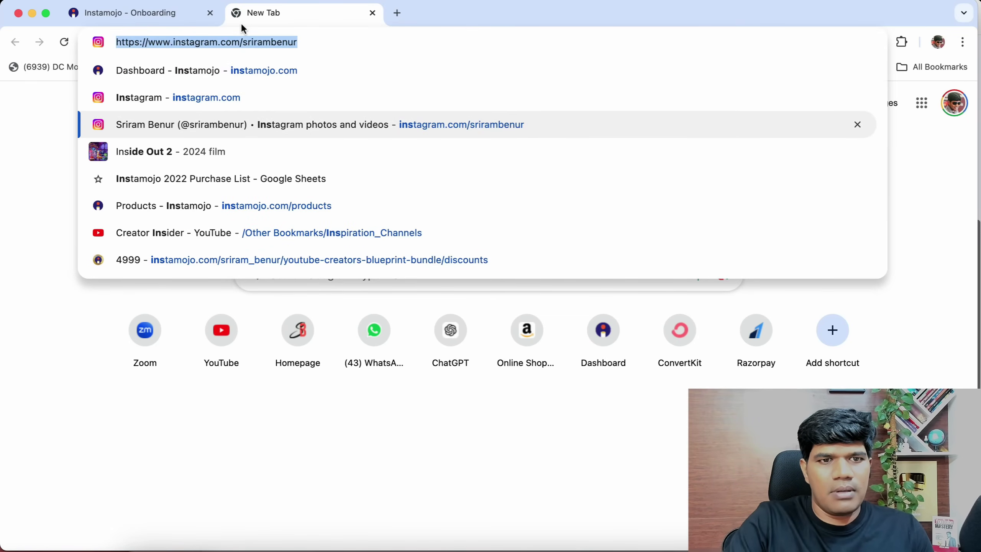
click(203, 21)
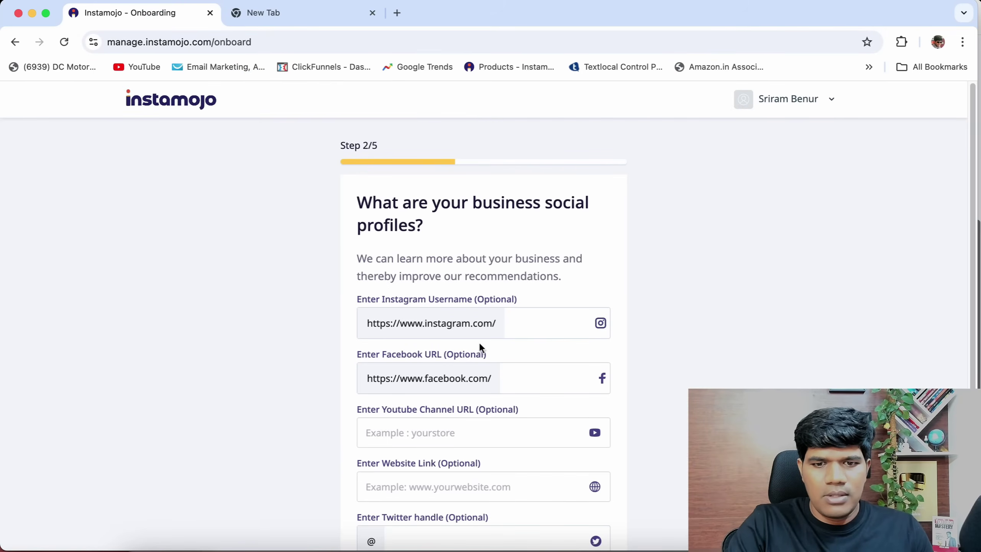
click(505, 321)
click(557, 361)
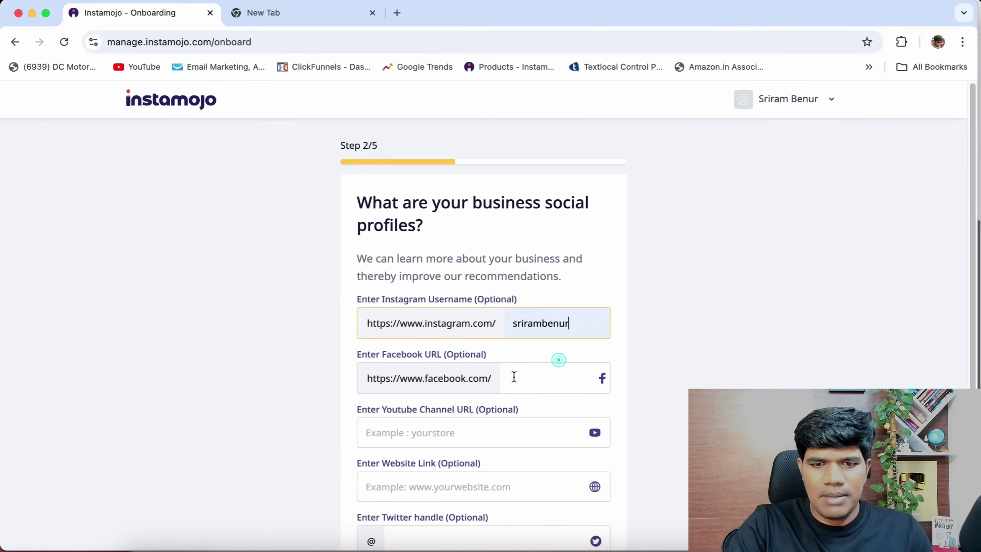
click(511, 378)
click(571, 407)
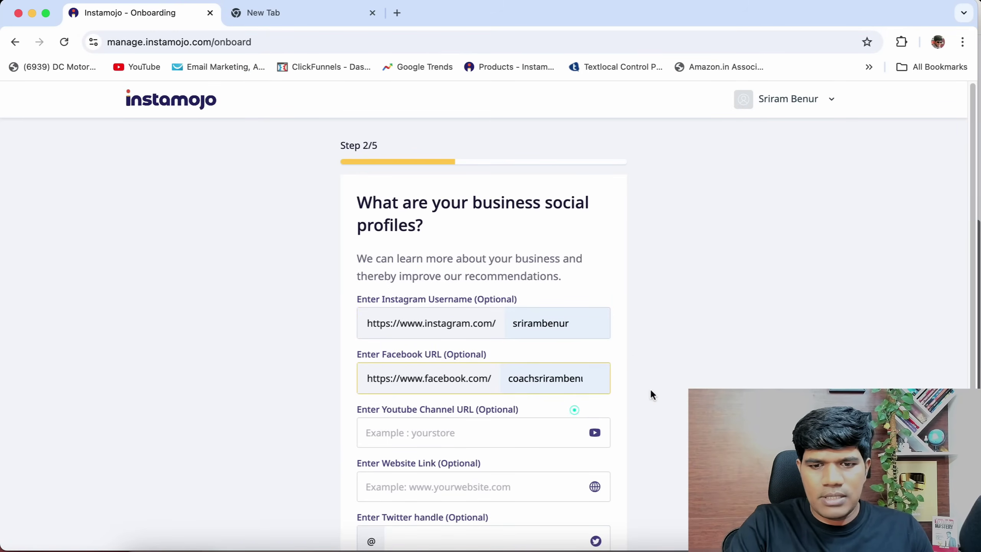
scroll(652, 386, down, 1)
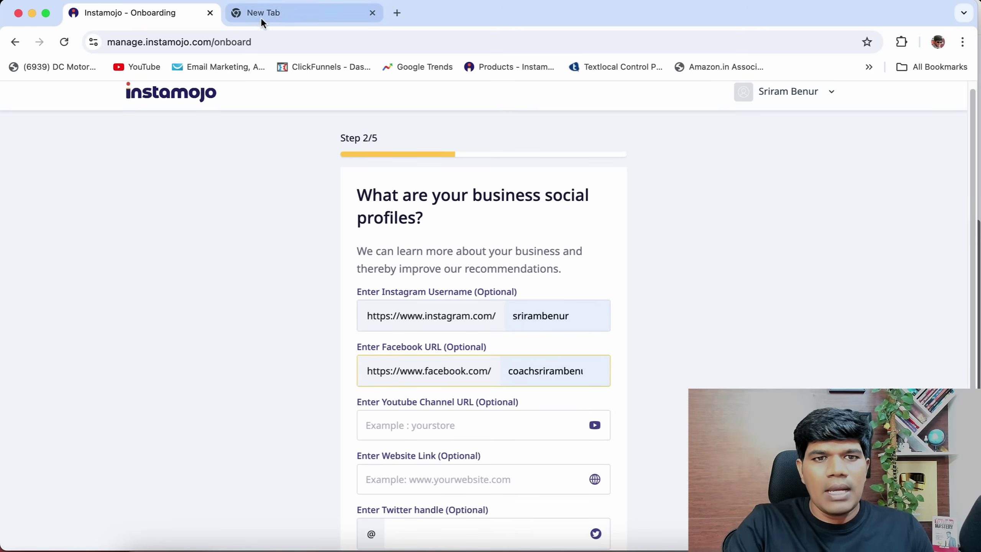
click(278, 14)
click(139, 68)
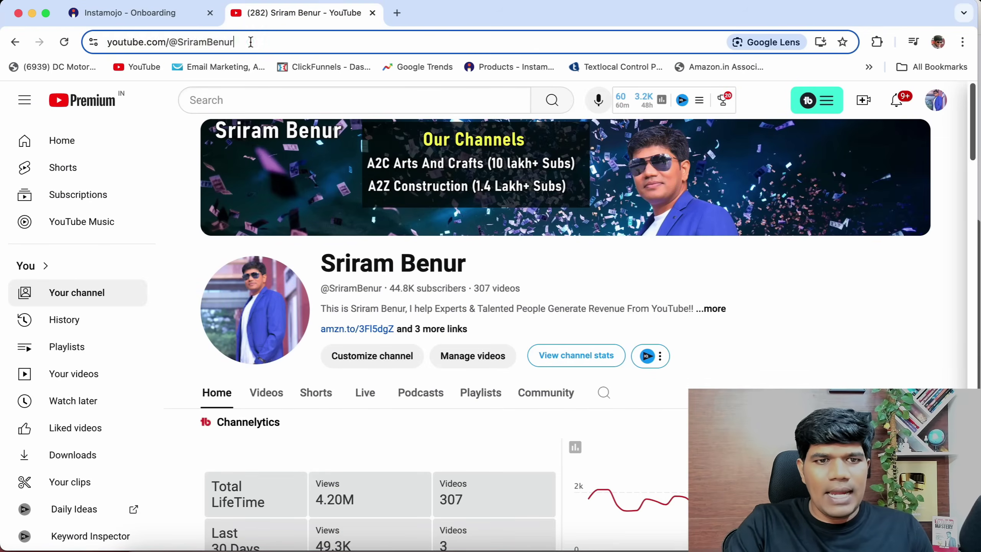
click(248, 41)
key(cmd+c)
click(128, 16)
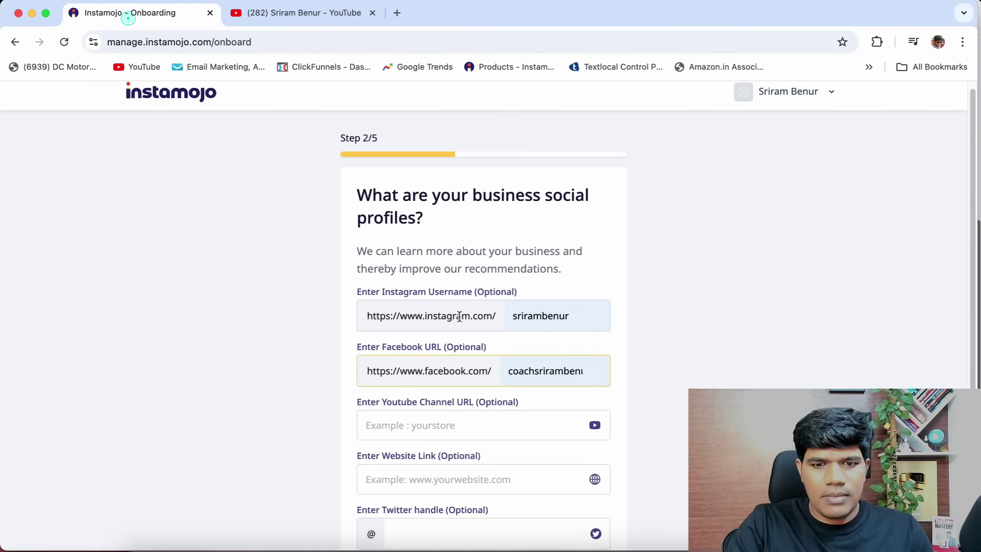
click(403, 425)
key(cmd+v)
scroll(667, 412, down, 3)
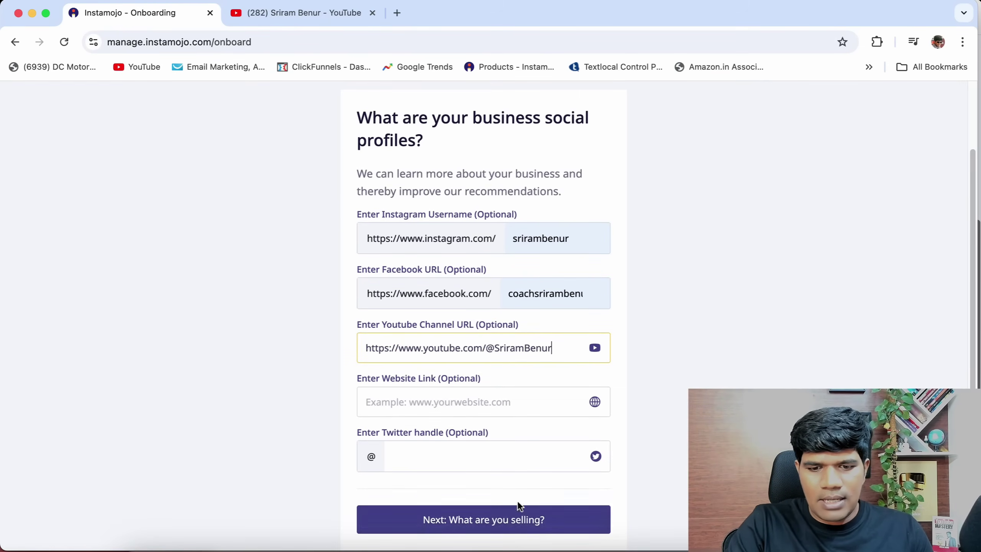
click(494, 529)
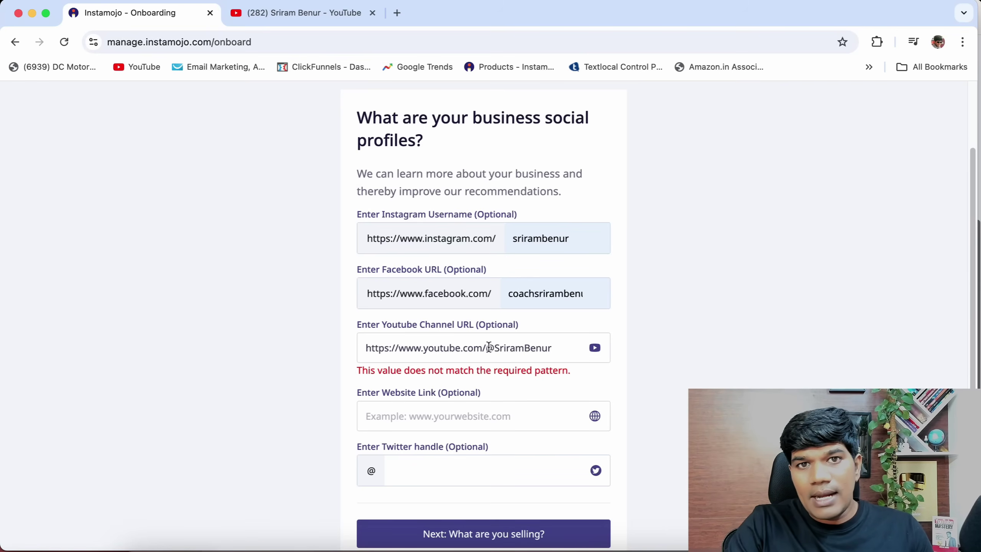
Copy the standard Channel URL from YouTube Studio's Customization page, then return to Instamojo
click(291, 14)
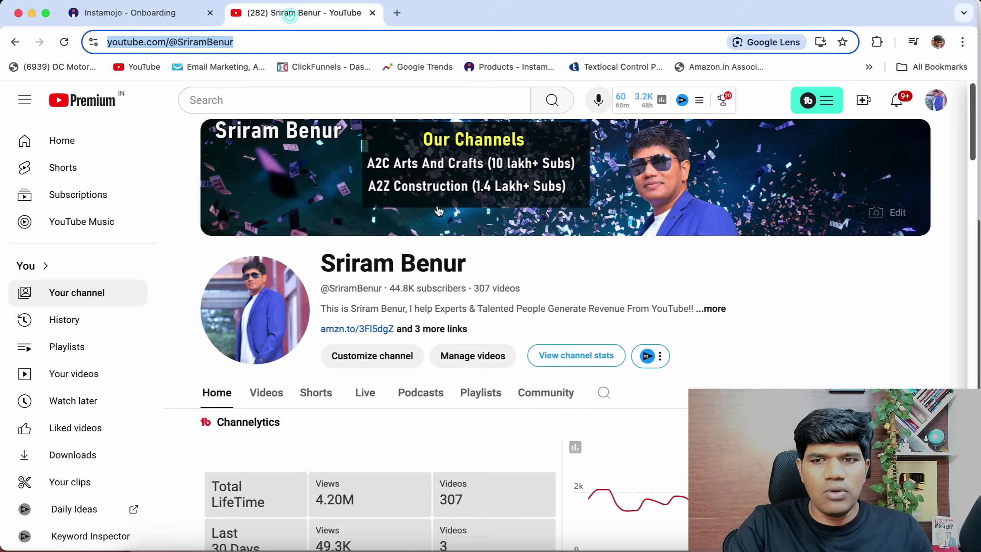
click(937, 103)
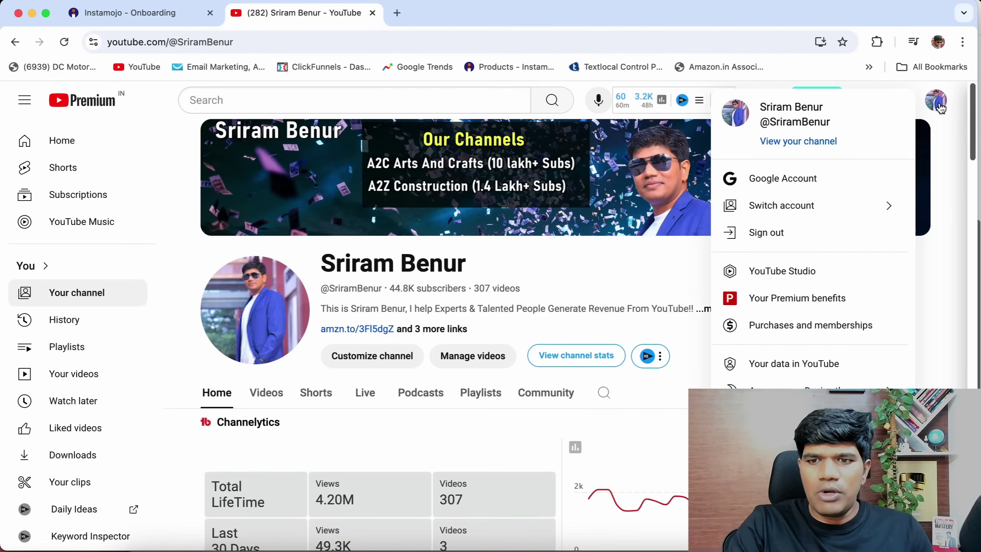
click(786, 274)
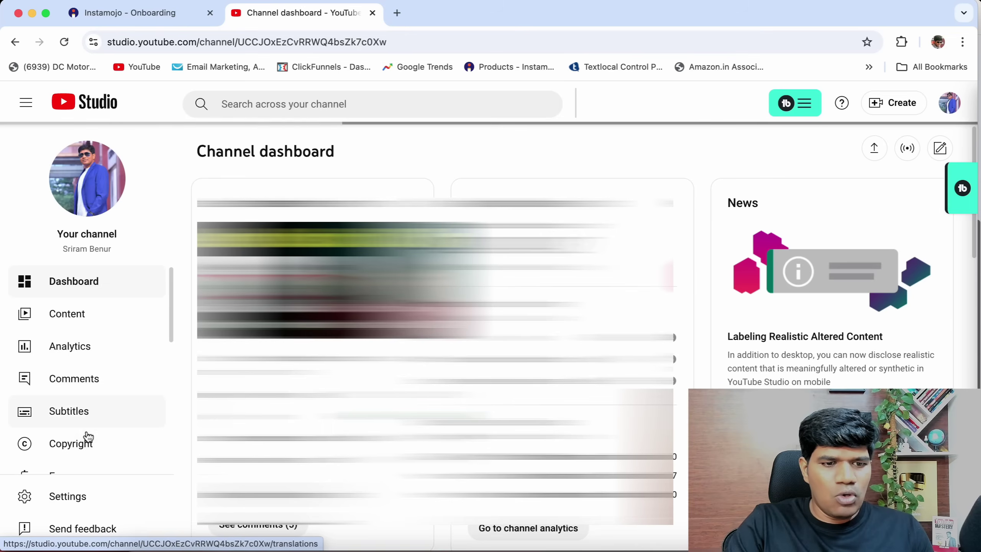
scroll(88, 436, down, 2)
click(89, 443)
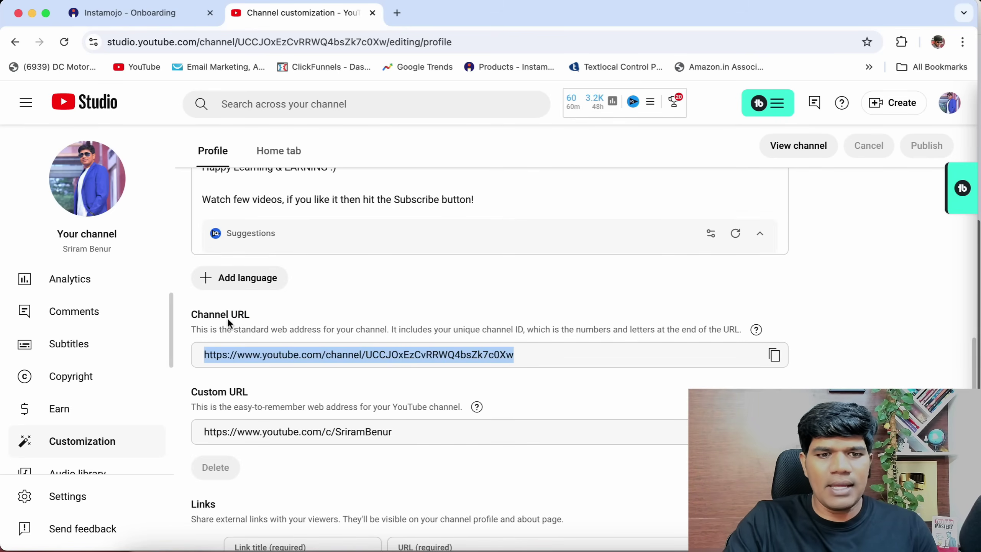
click(774, 355)
click(193, 15)
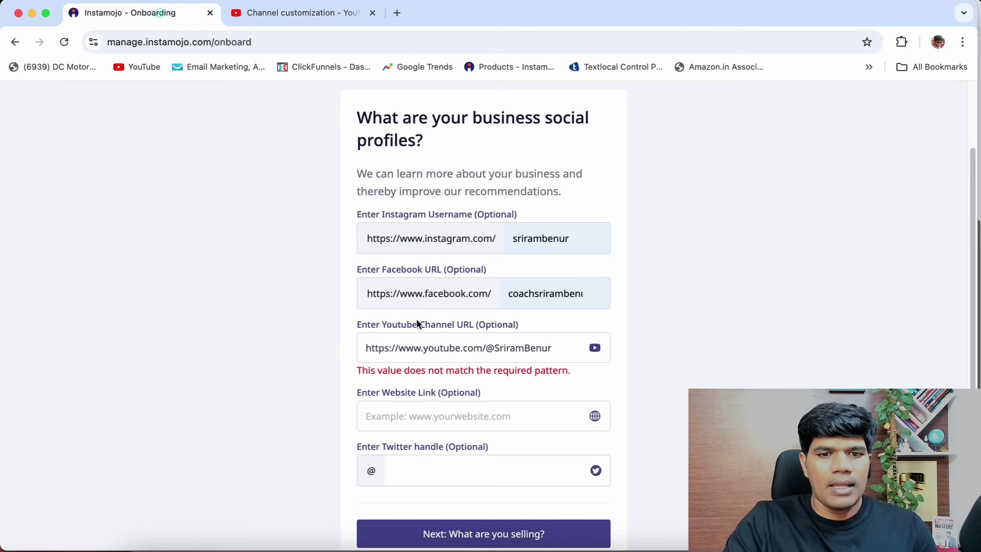
Replace the rejected YouTube address with the standard channel URL and continue
click(478, 349)
key(super+a)
key(super+v)
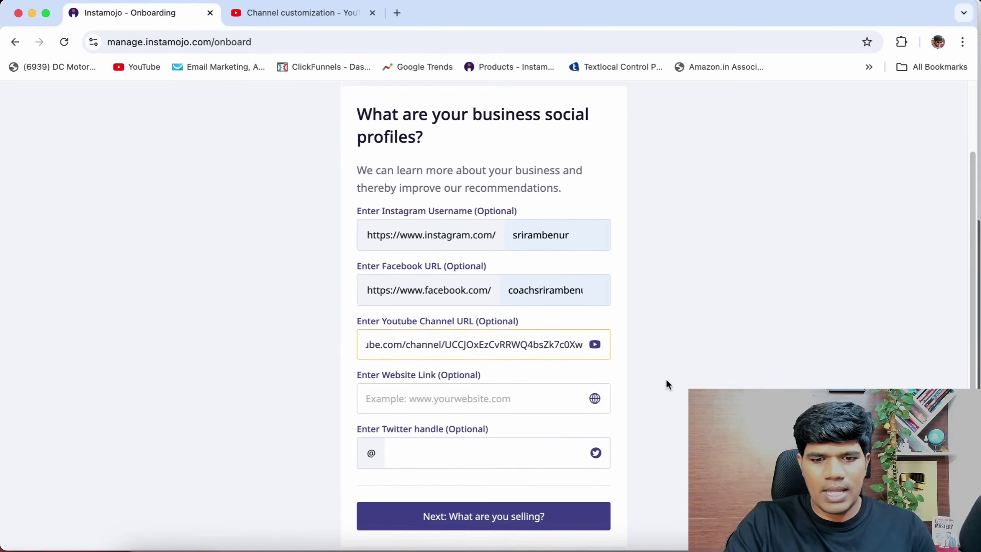
scroll(666, 378, down, 2)
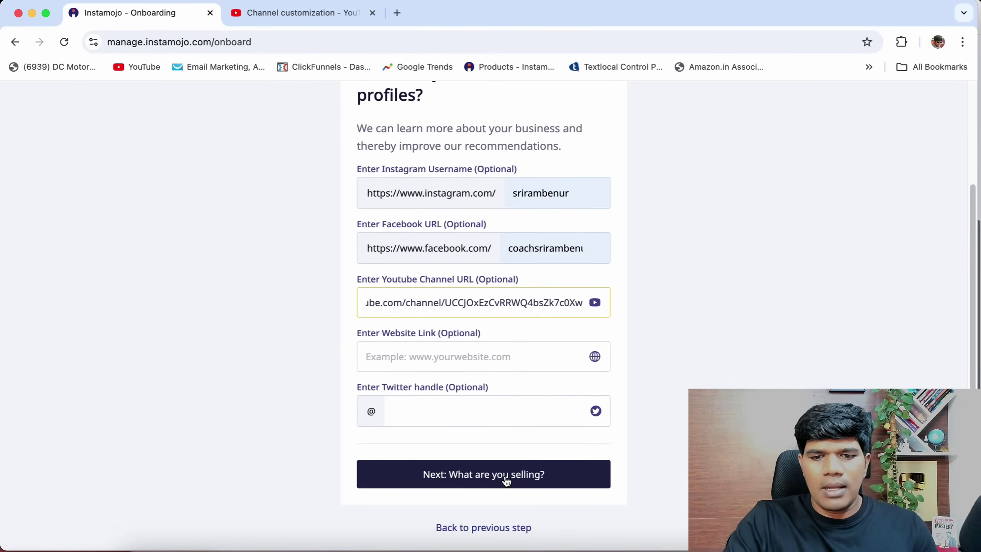
click(506, 477)
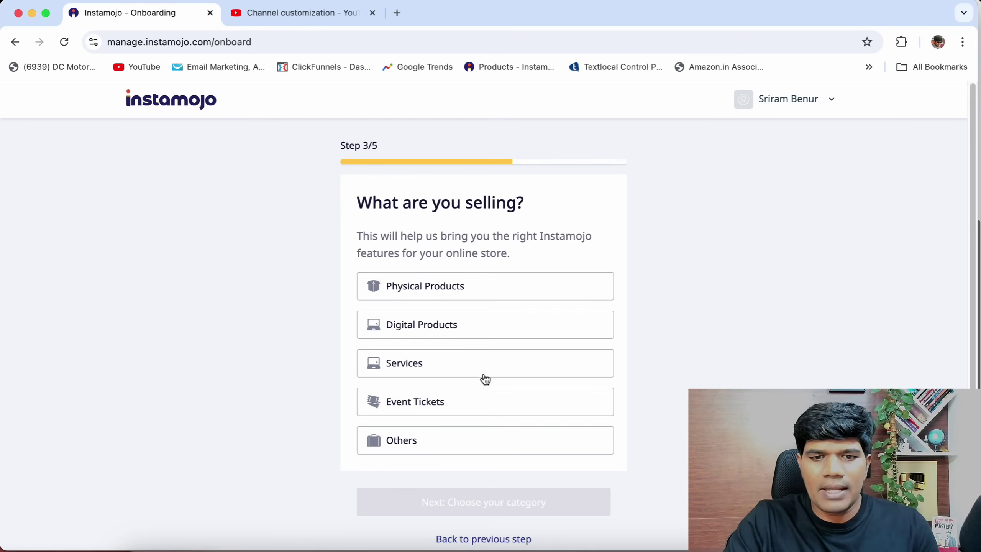
Choose Digital Products as what the store sells and move to category selection
click(428, 333)
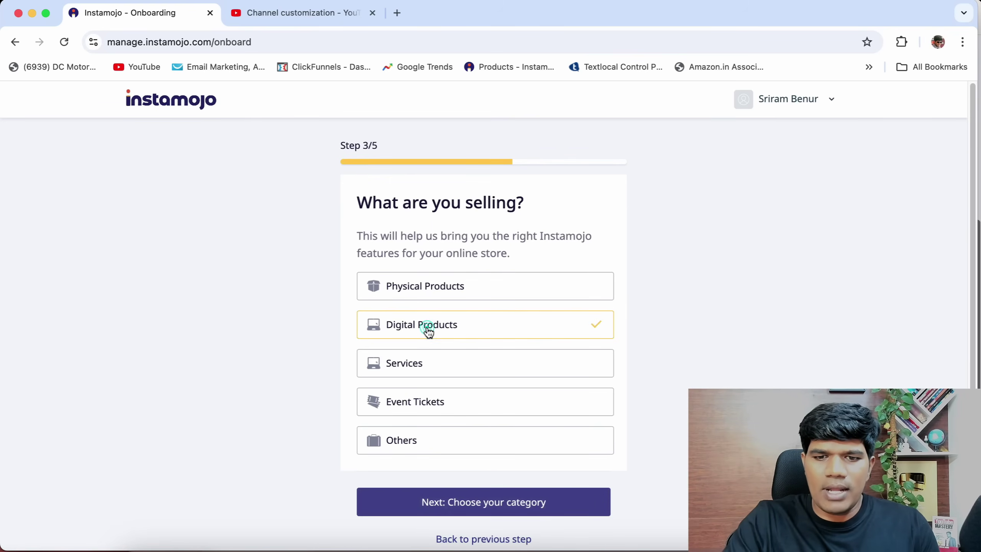
scroll(695, 375, down, 1)
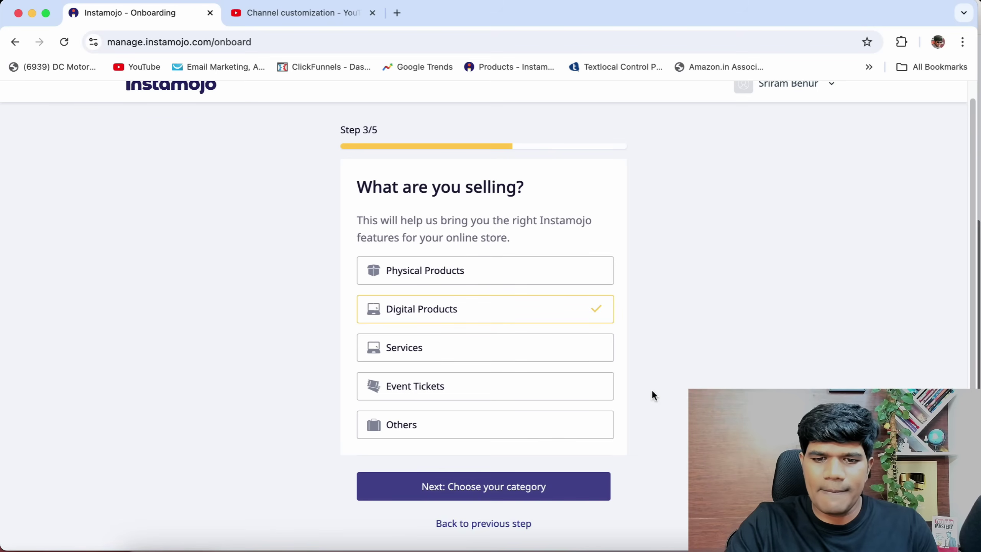
click(504, 491)
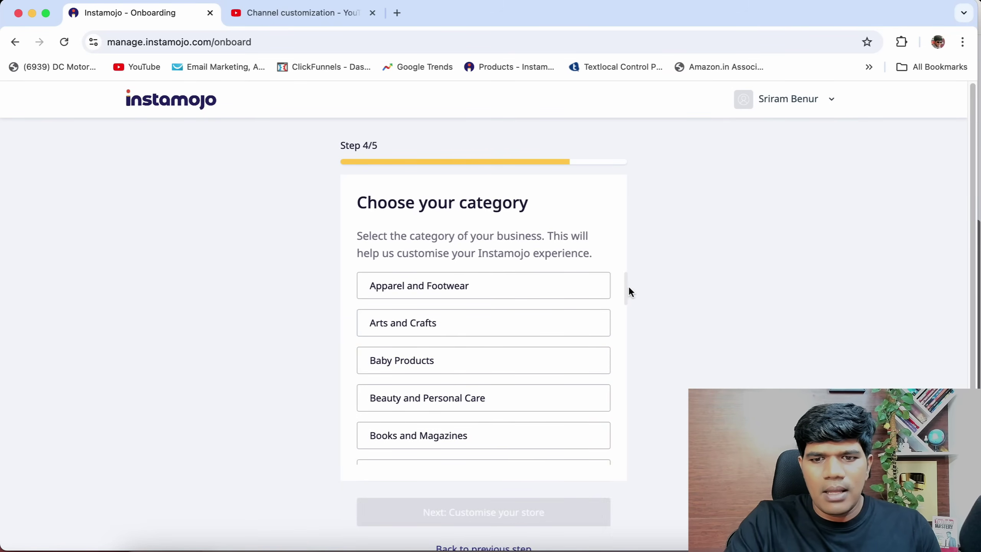
Select Education and Jobs as the category and continue to Set Store Link
drag(624, 286, 626, 301)
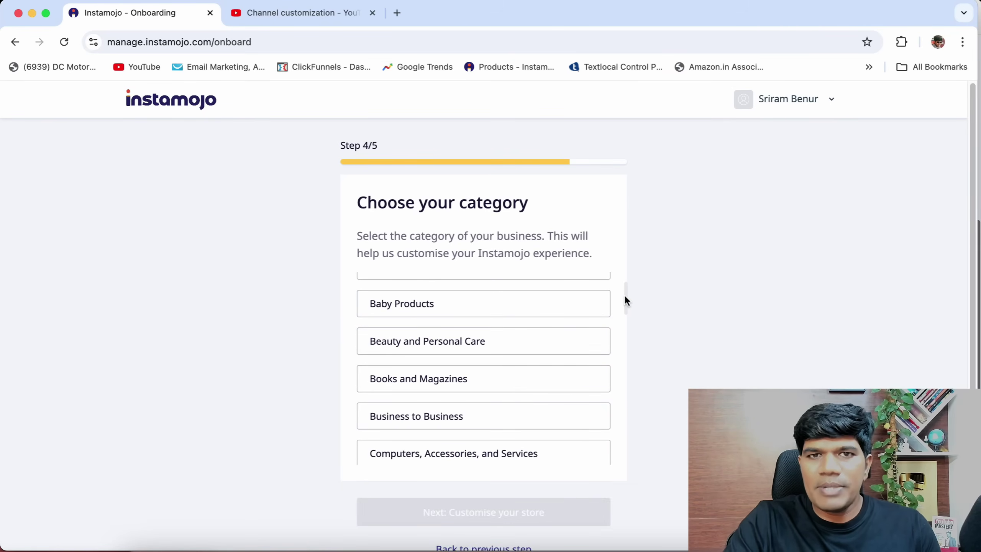
drag(626, 301, 626, 321)
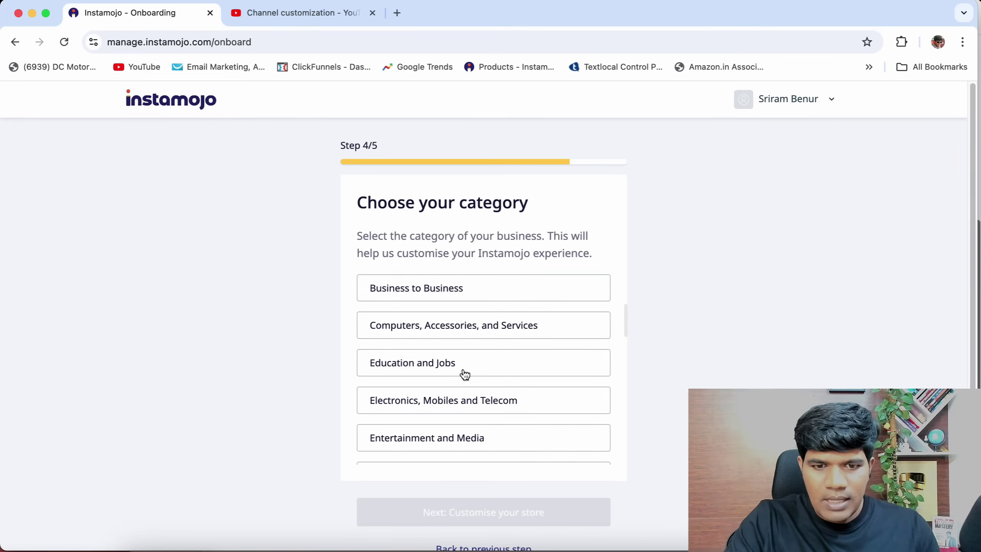
click(424, 366)
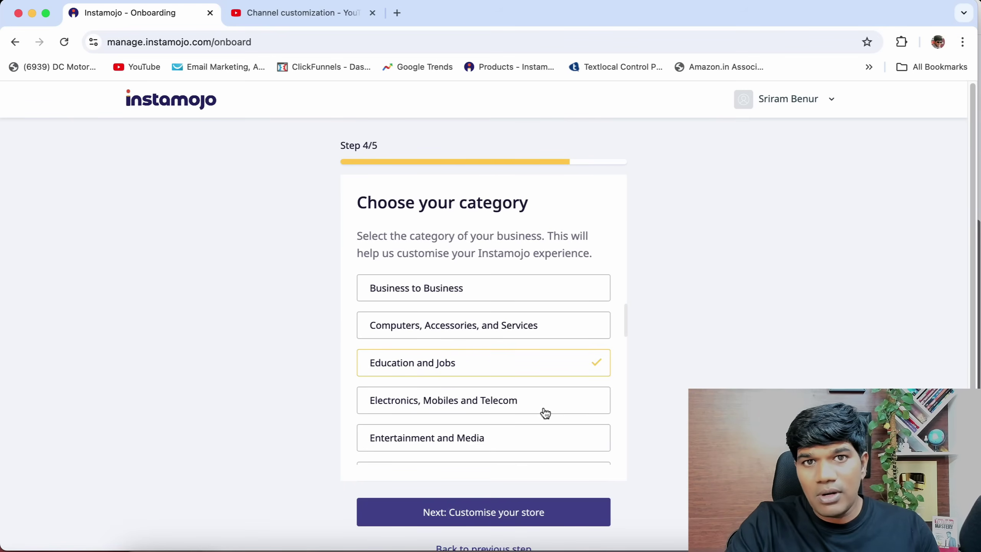
click(494, 516)
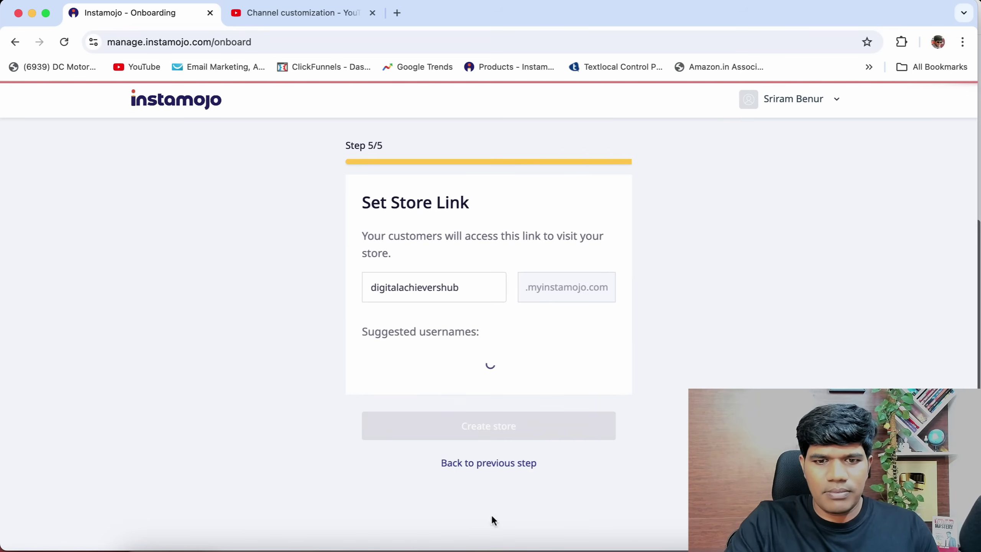
Keep the digitalachievershub.myinstamojo.com link and create the store
scroll(522, 309, down, 1)
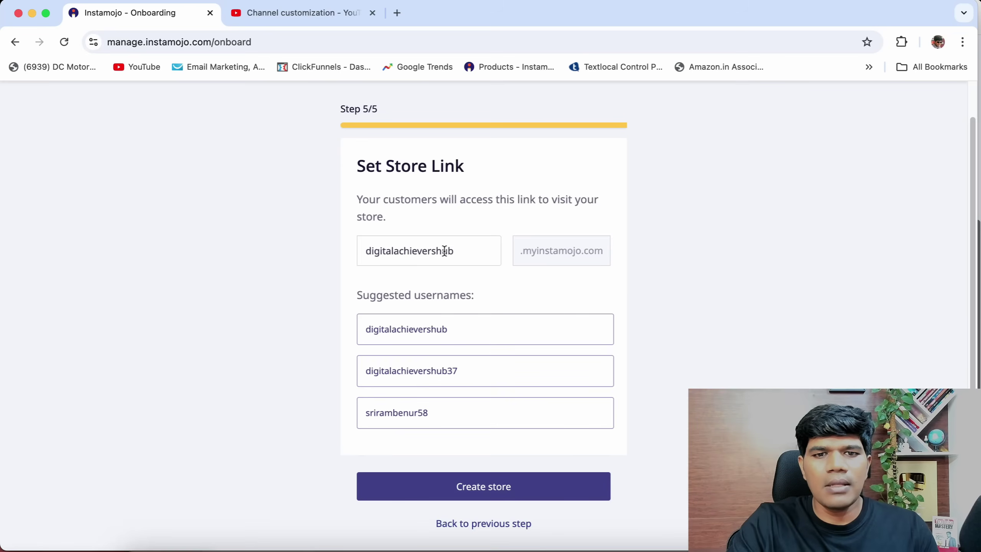
triple_click(358, 167)
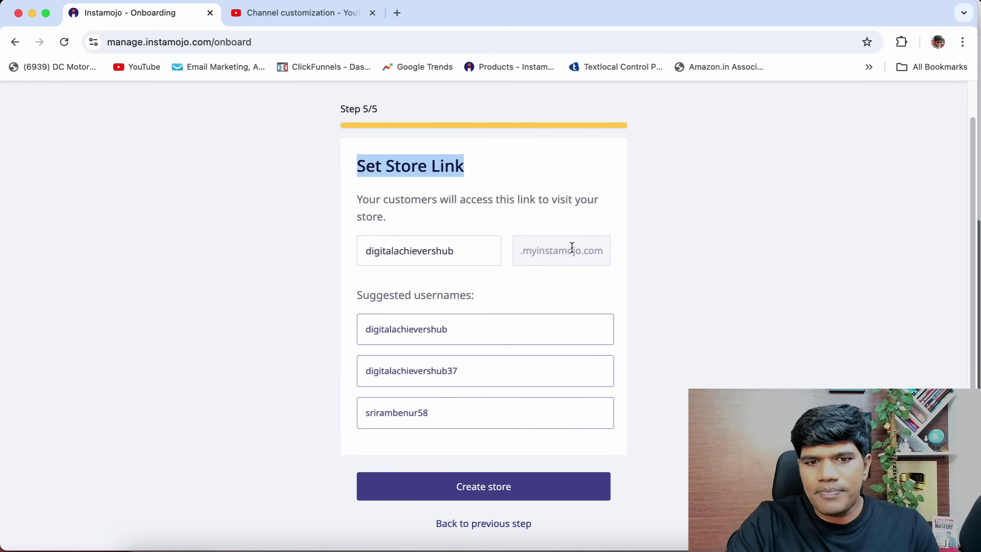
drag(357, 296, 477, 294)
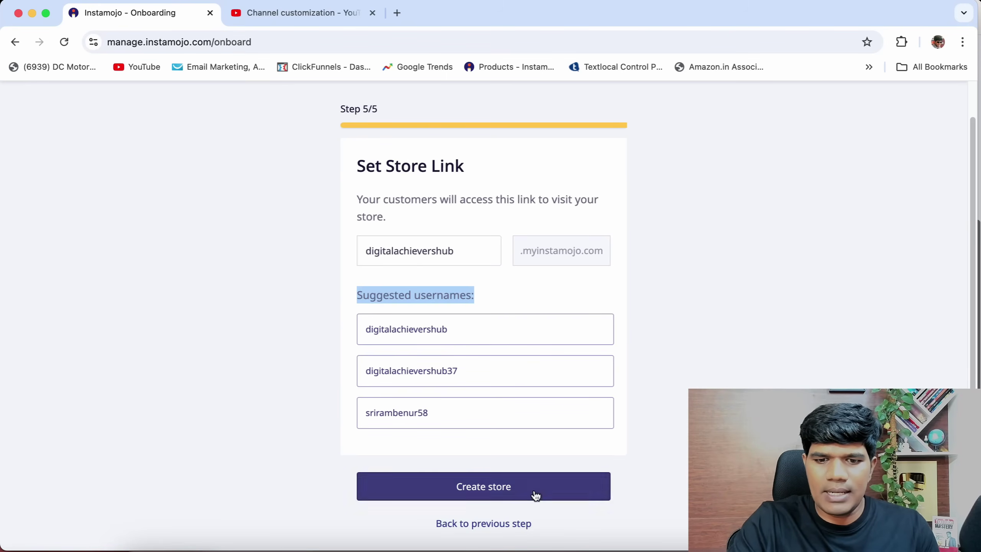
click(493, 491)
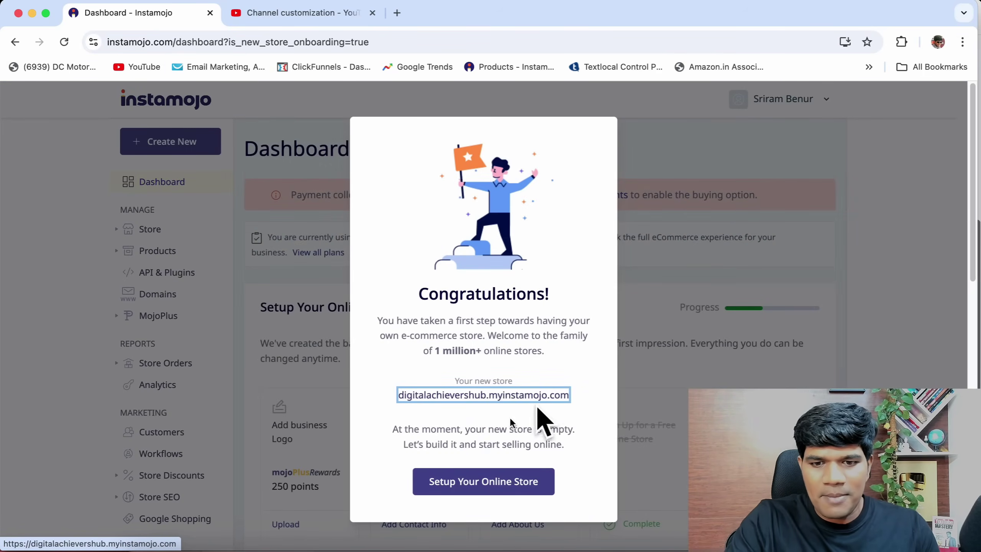
Preview the live digitalachievershub storefront in a new tab, then close it
click(440, 395)
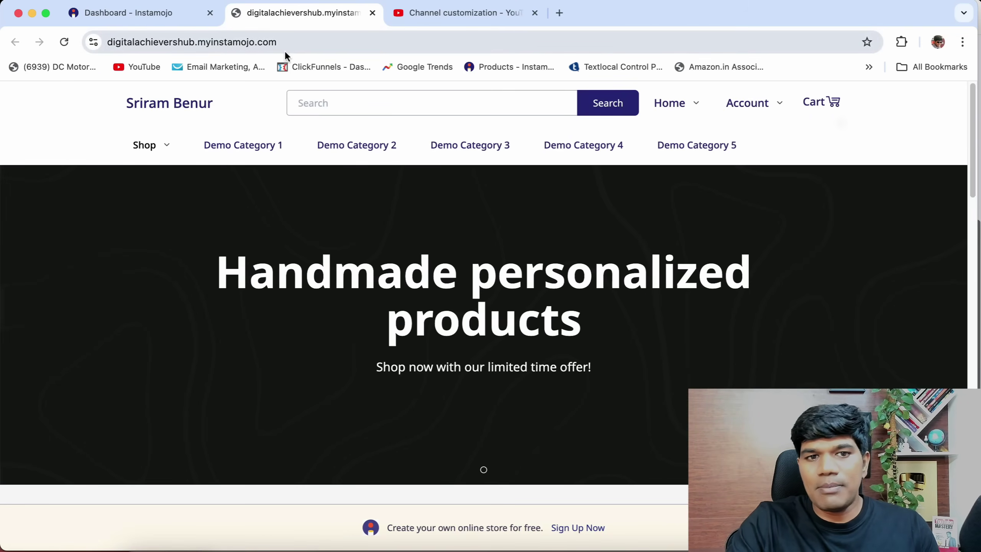
scroll(409, 309, down, 4)
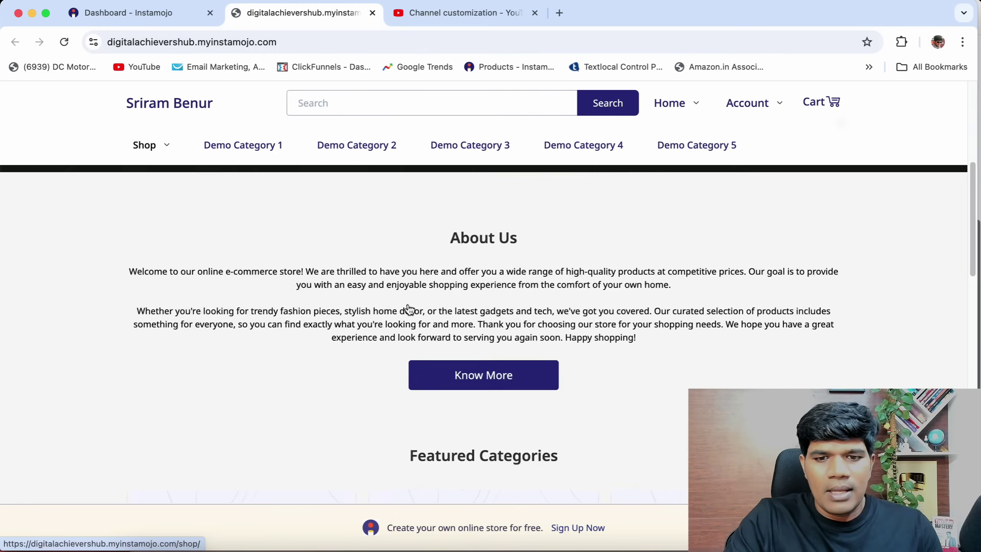
scroll(410, 309, up, 5)
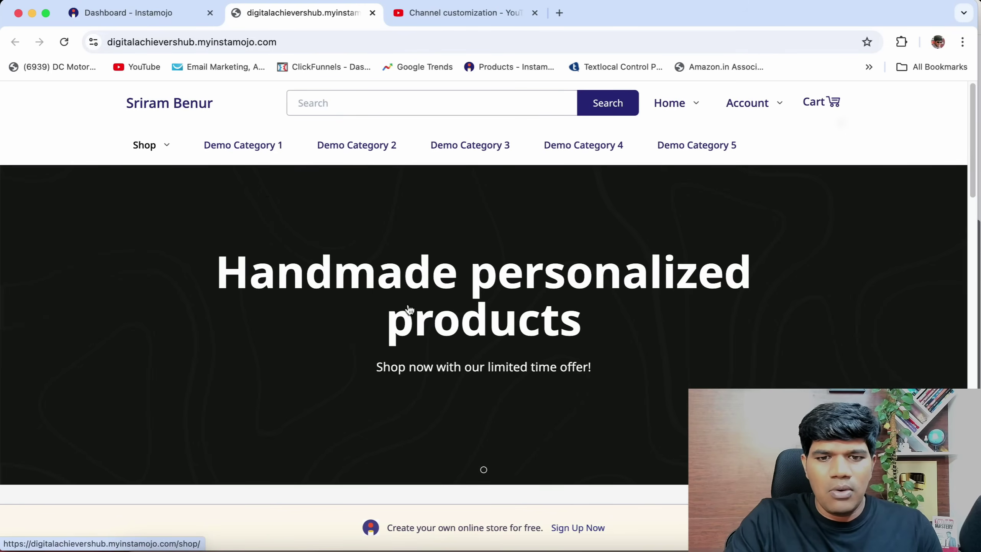
click(373, 13)
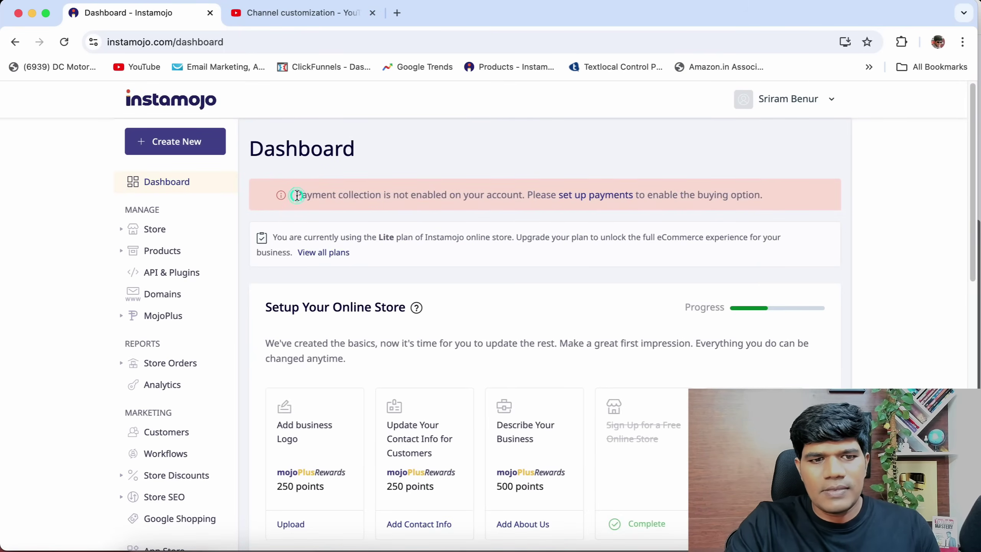
drag(296, 194, 513, 195)
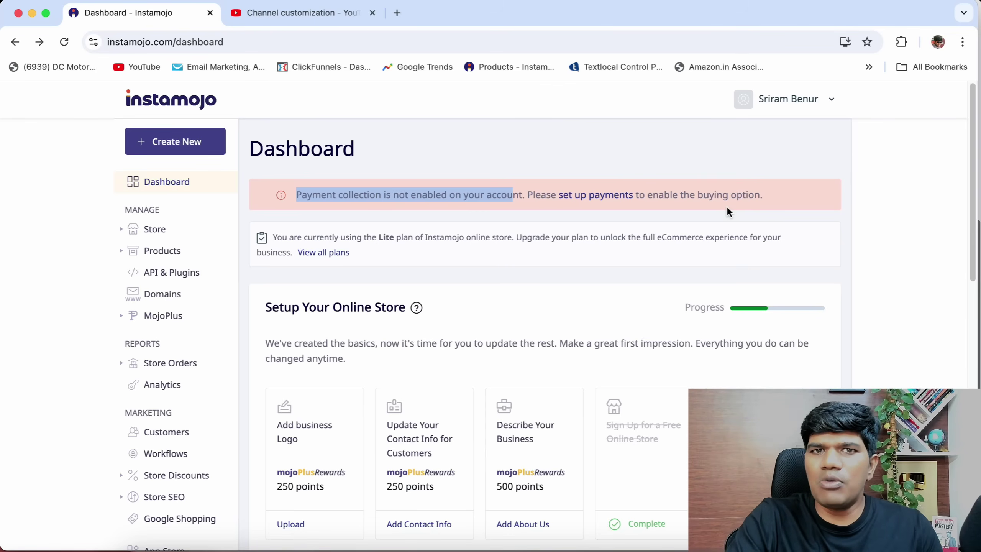
click(728, 158)
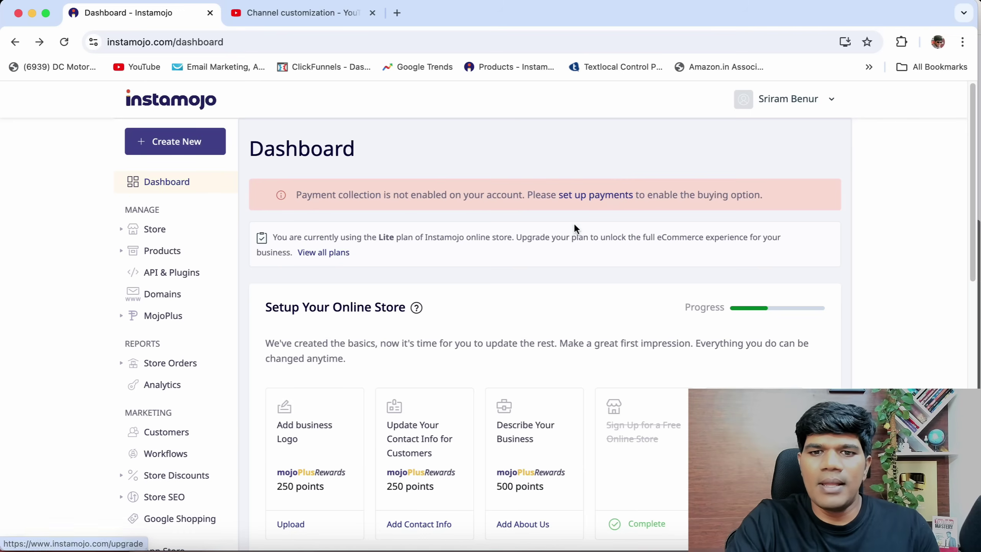
Start payments setup and pick Online Teaching as the business sub-category
click(584, 196)
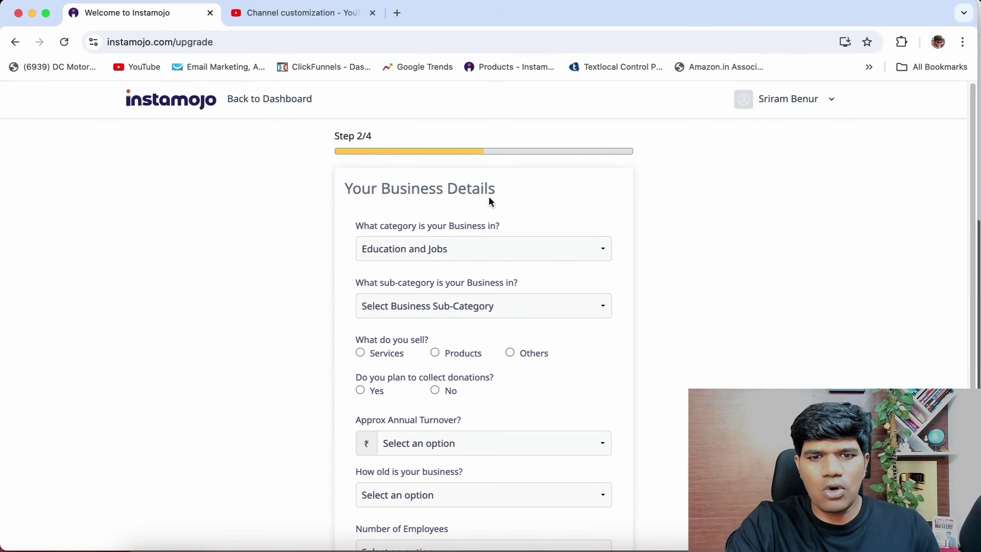
drag(498, 191, 351, 189)
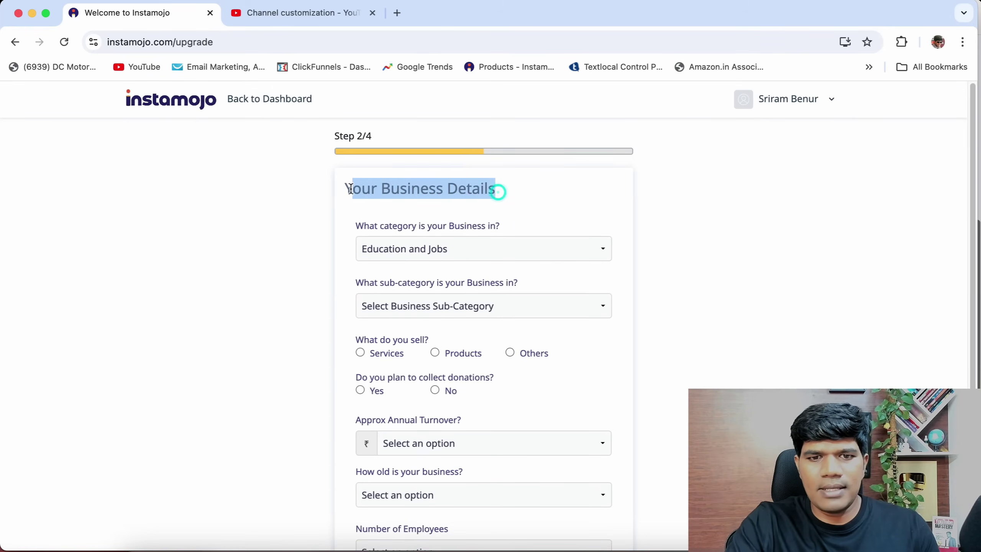
click(411, 252)
click(445, 307)
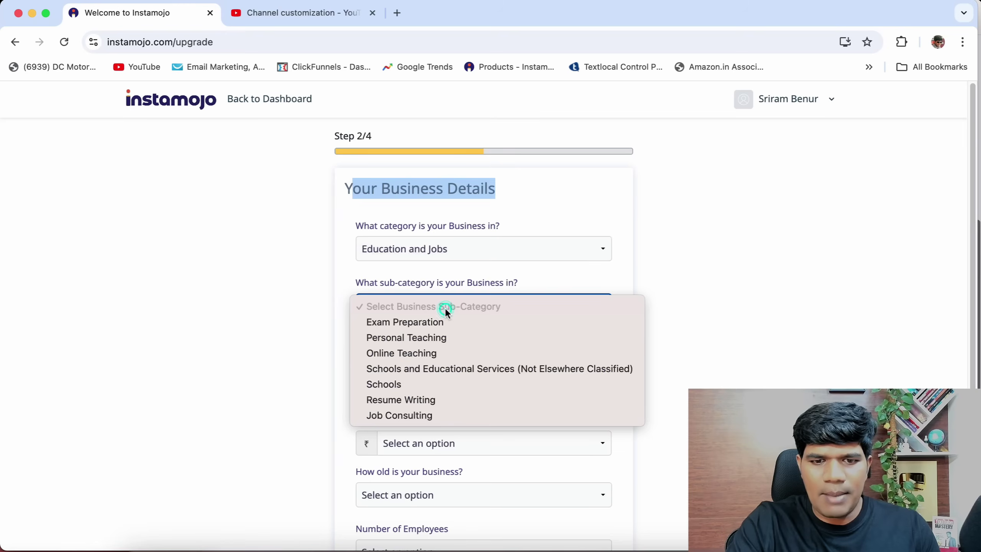
click(441, 353)
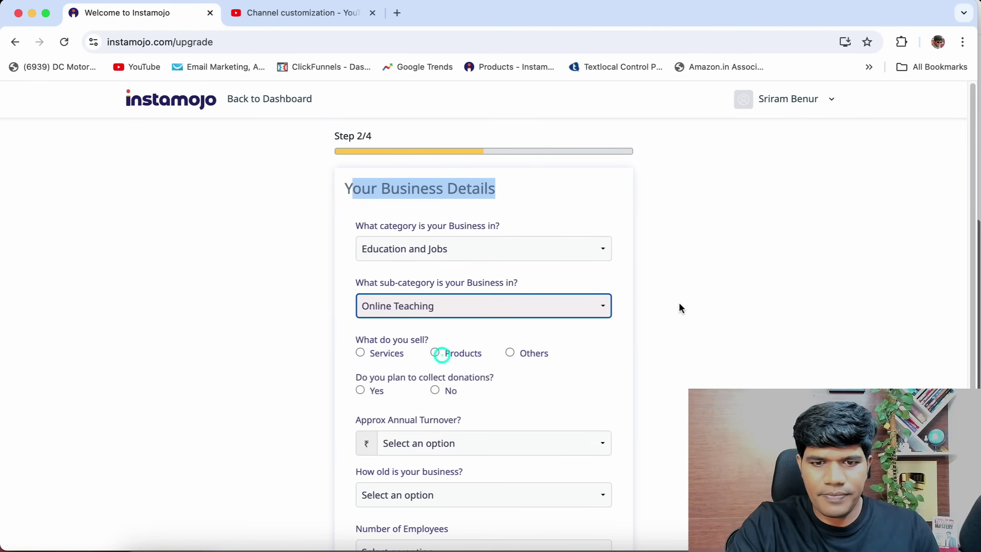
Answer that the business sells Products and does not collect donations
scroll(680, 307, down, 2)
scroll(680, 305, down, 2)
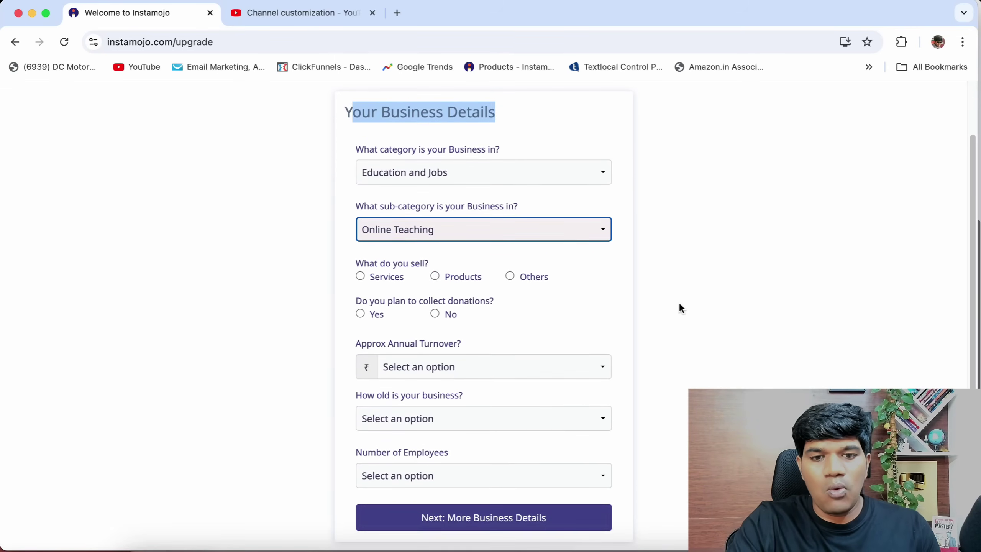
click(434, 276)
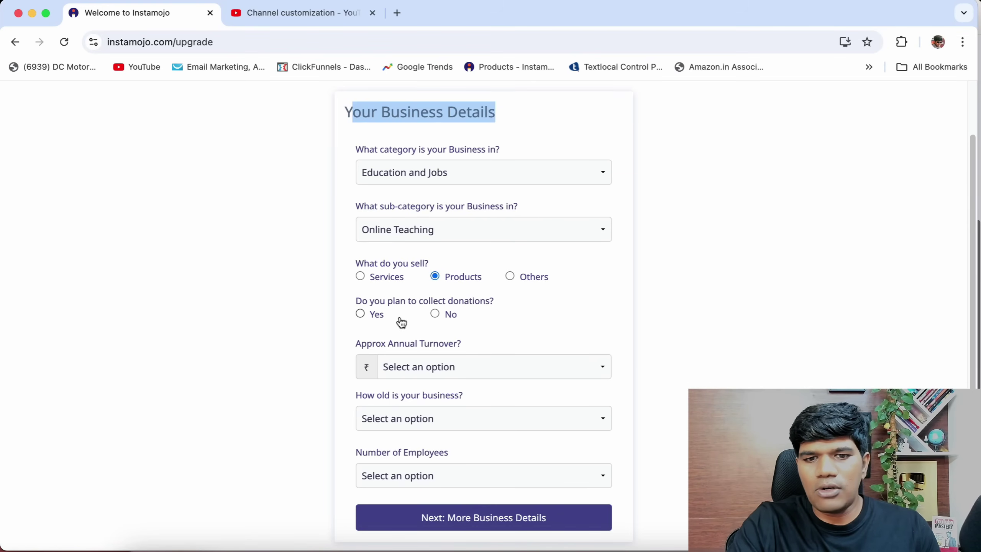
click(434, 313)
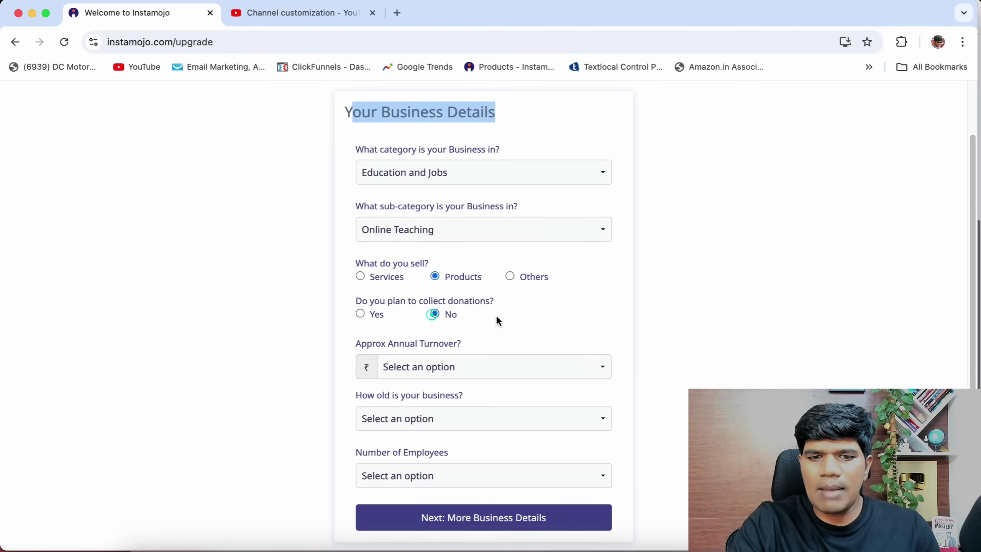
Set the annual turnover to 1 Crore - 10 Crore
scroll(497, 323, down, 1)
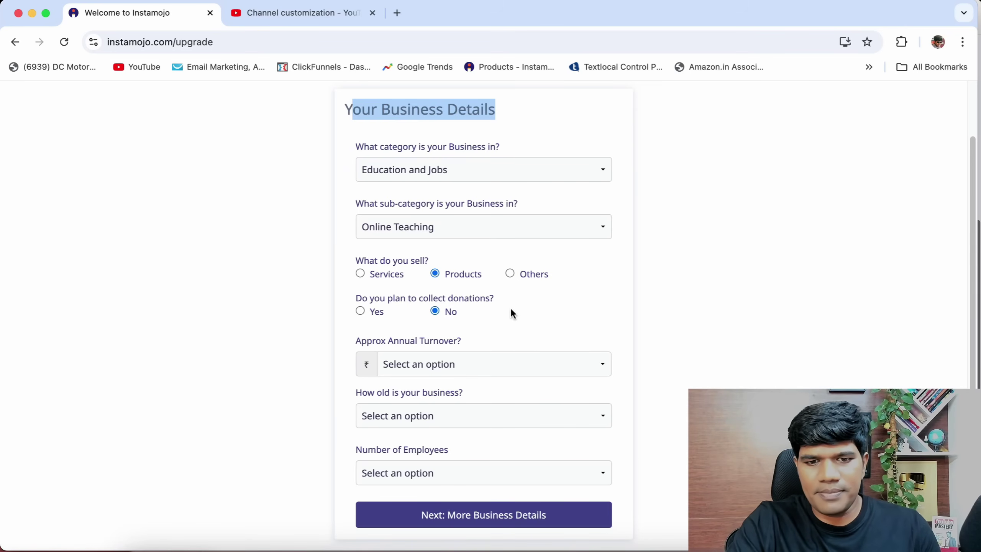
scroll(510, 309, down, 1)
scroll(569, 328, up, 3)
scroll(569, 328, down, 3)
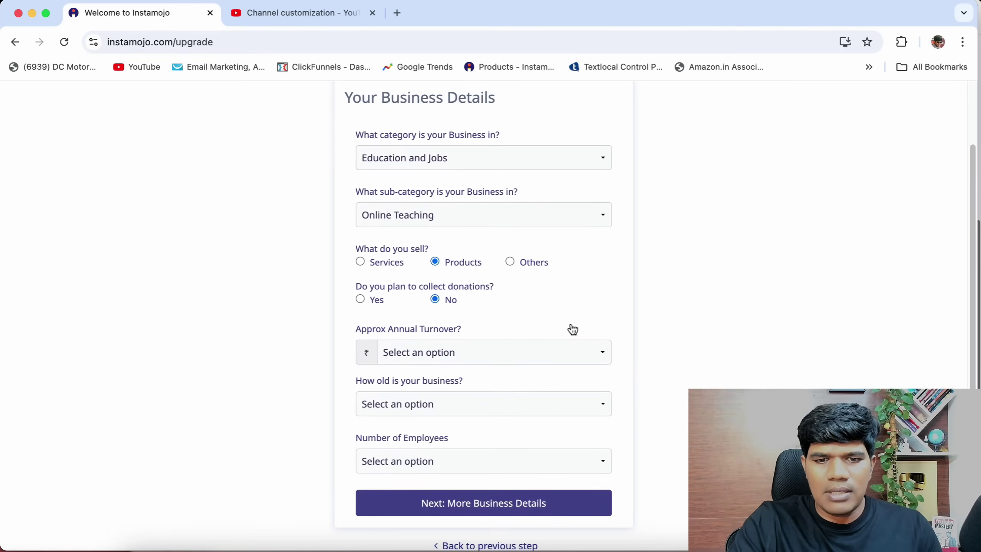
scroll(561, 324, down, 1)
drag(486, 306, 350, 309)
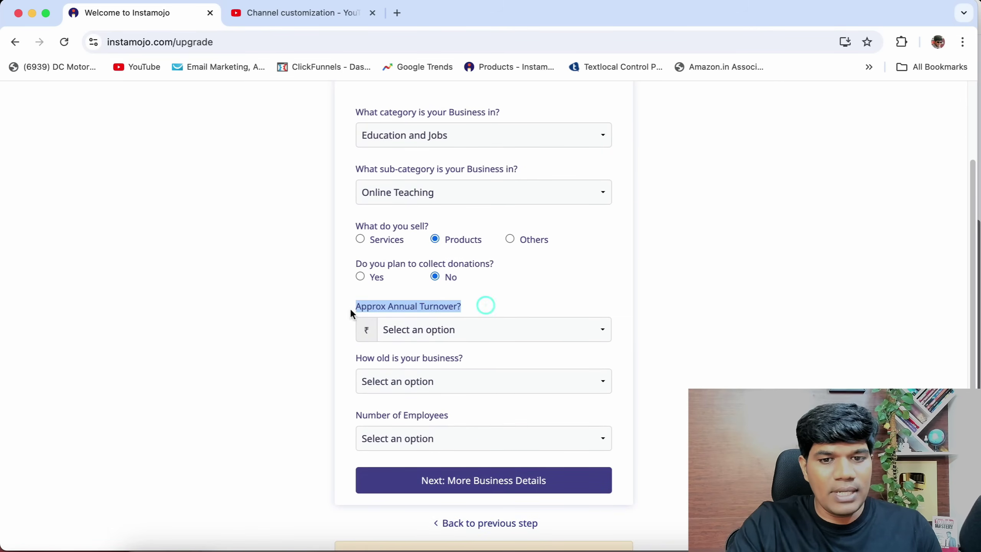
click(507, 329)
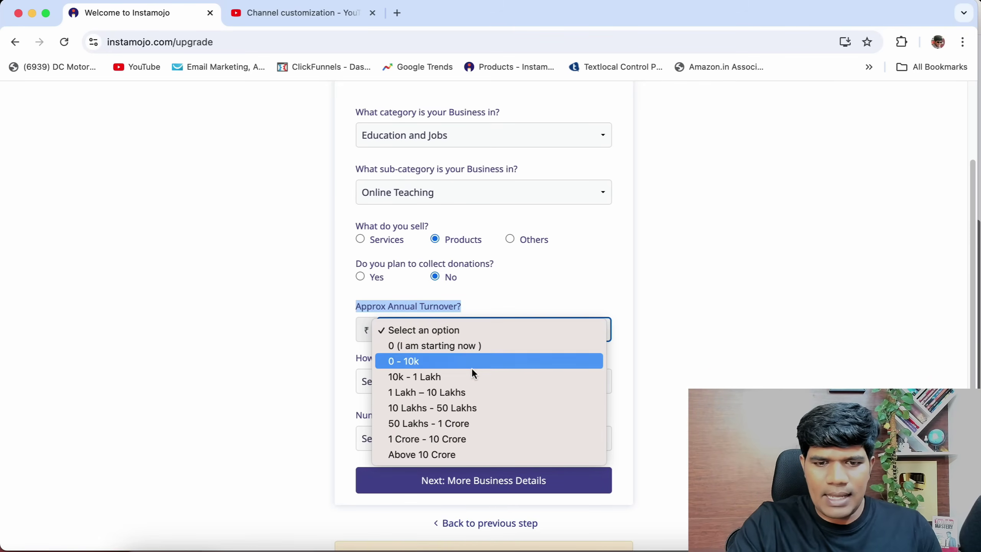
click(462, 438)
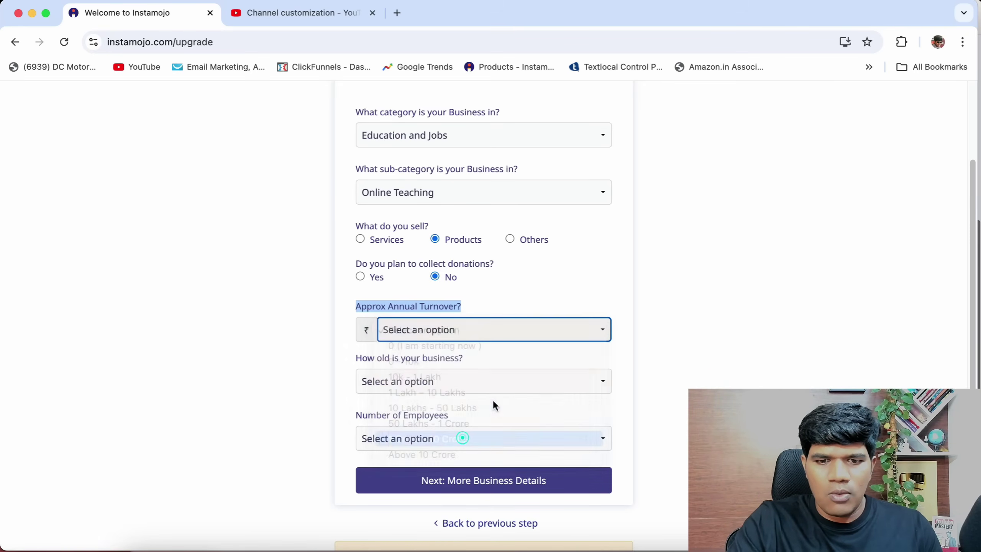
click(656, 340)
Set the business age to 2-5 years and staff size to 1-5 Employees
scroll(651, 353, down, 1)
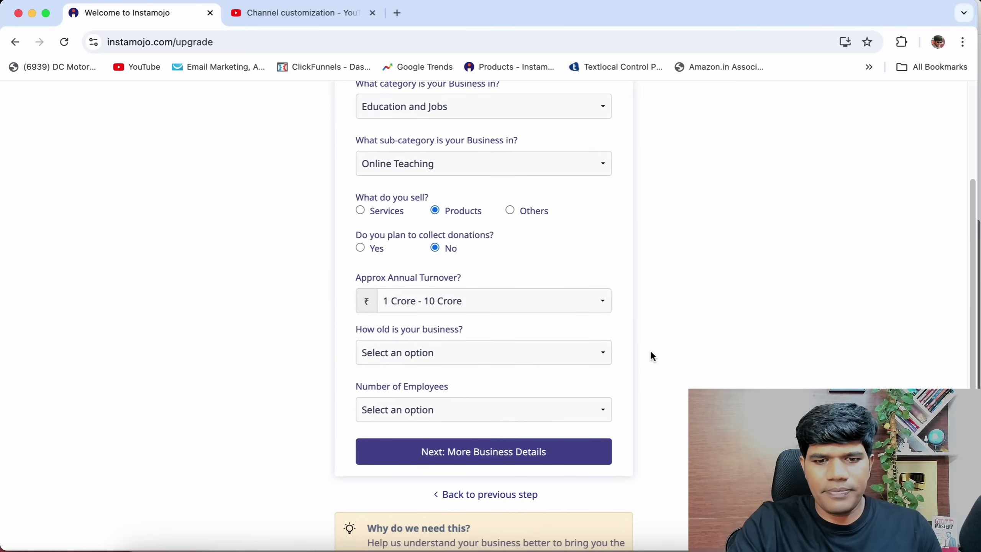
click(462, 353)
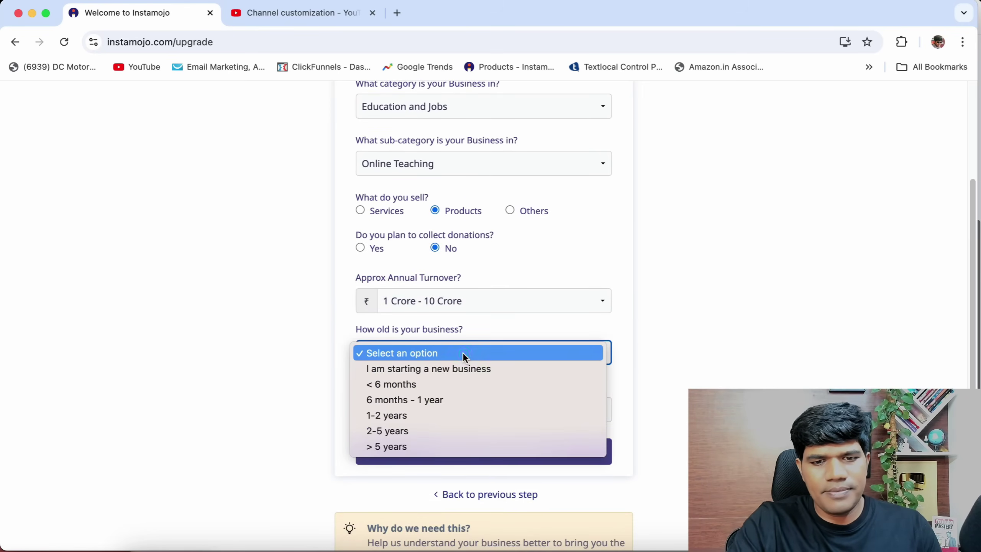
click(412, 431)
scroll(676, 321, down, 1)
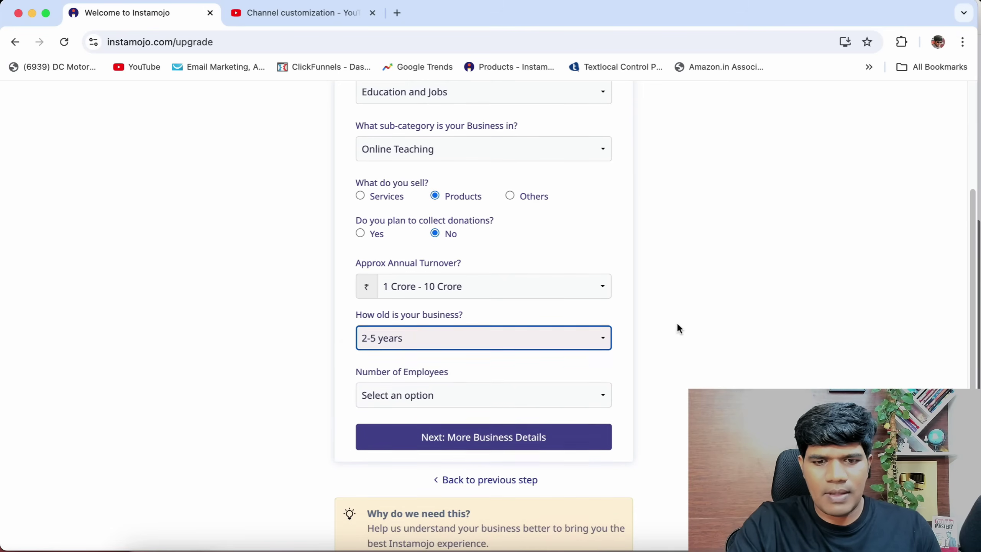
click(478, 388)
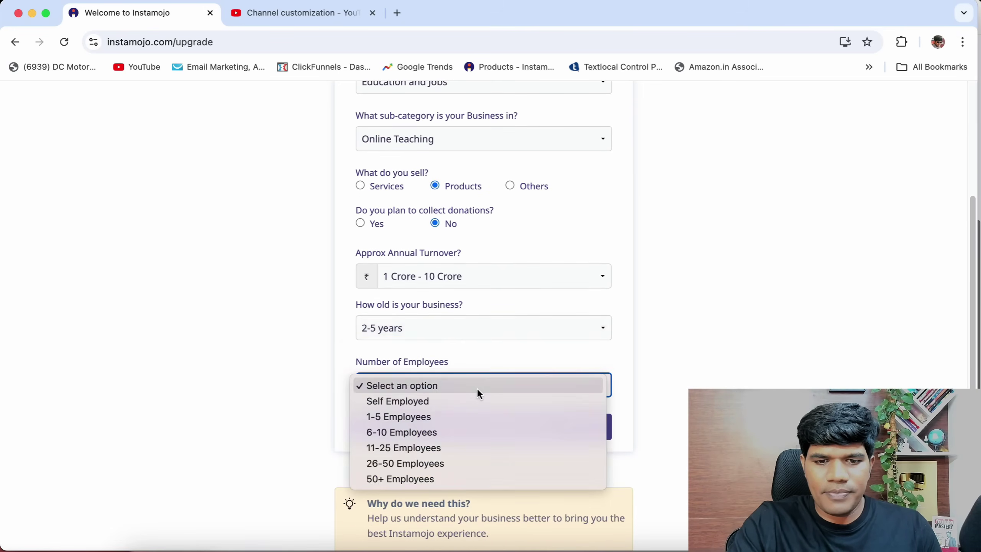
click(436, 417)
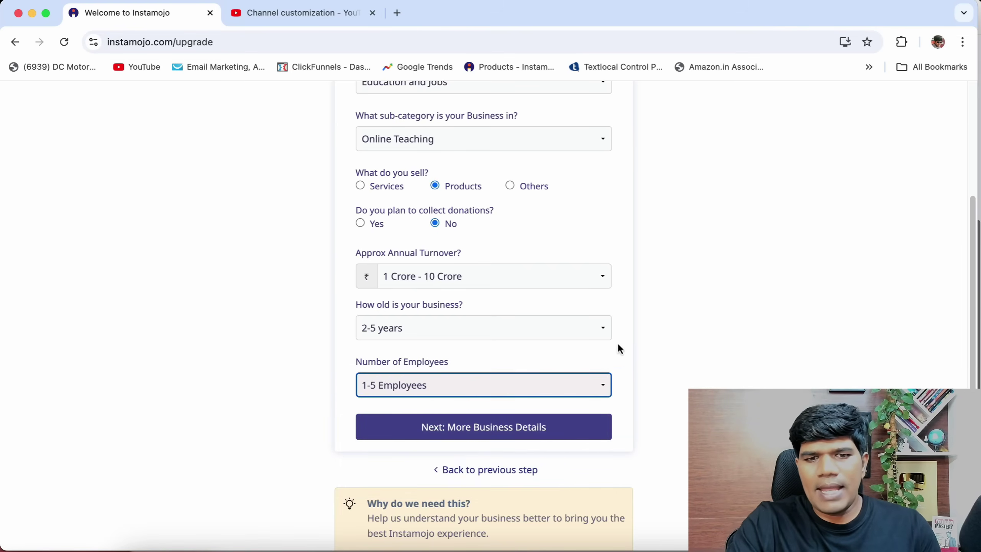
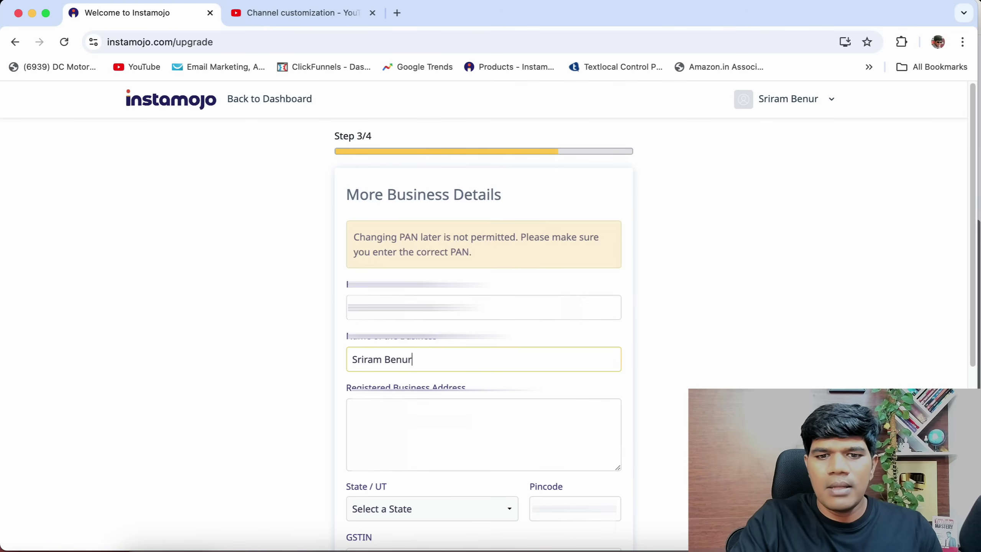
Fill the registered address using the saved Karnataka address suggestion
key(Tab)
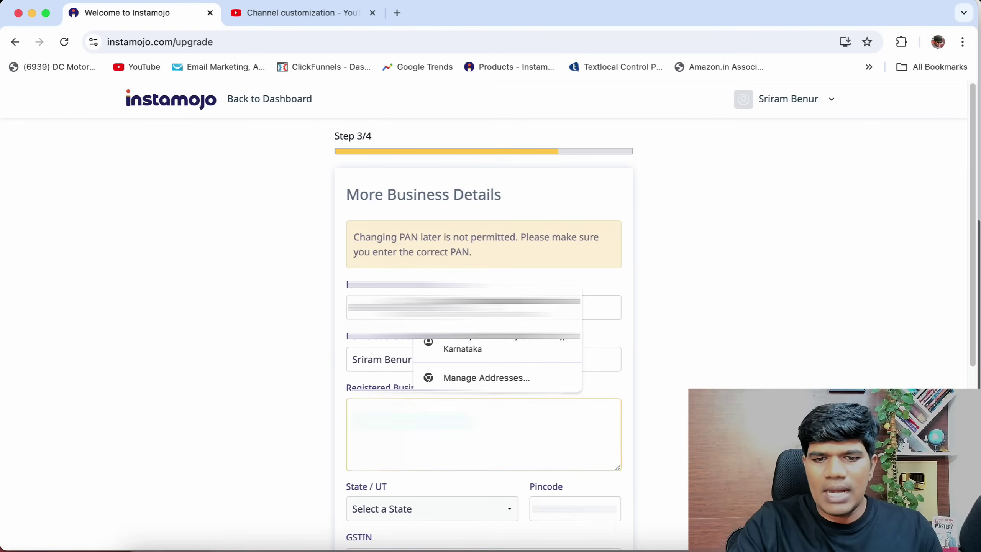
click(498, 352)
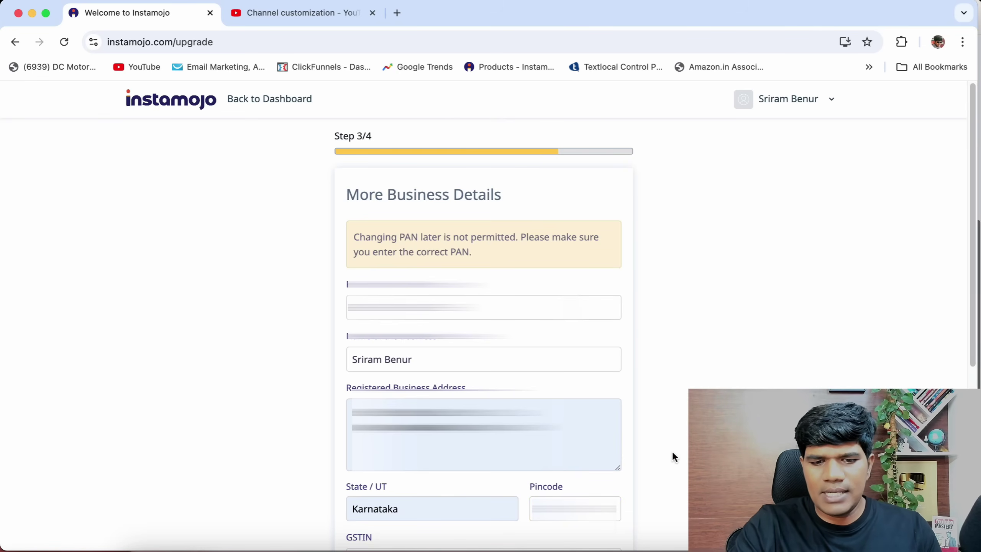
scroll(682, 281, down, 5)
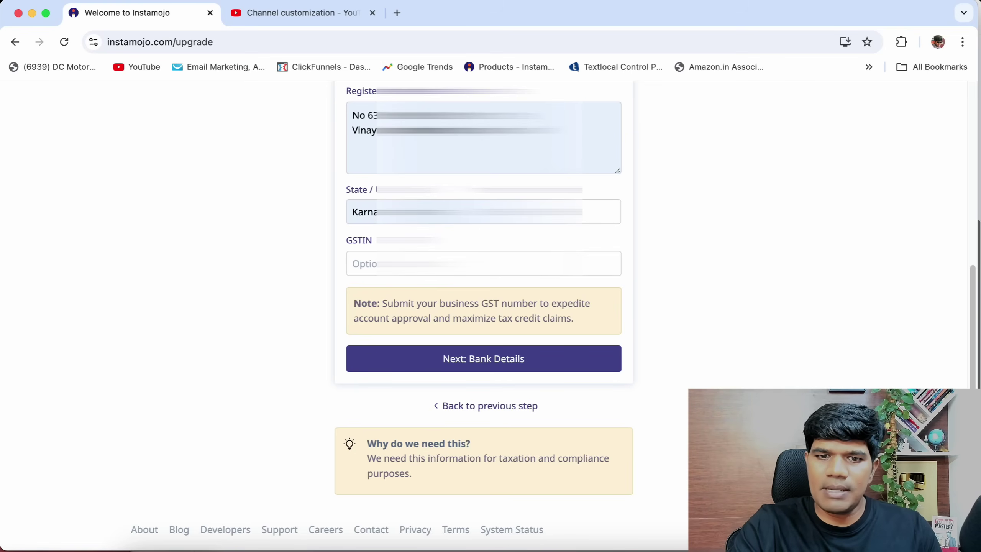
Paste the business GSTIN and continue to the Bank Details step
click(373, 261)
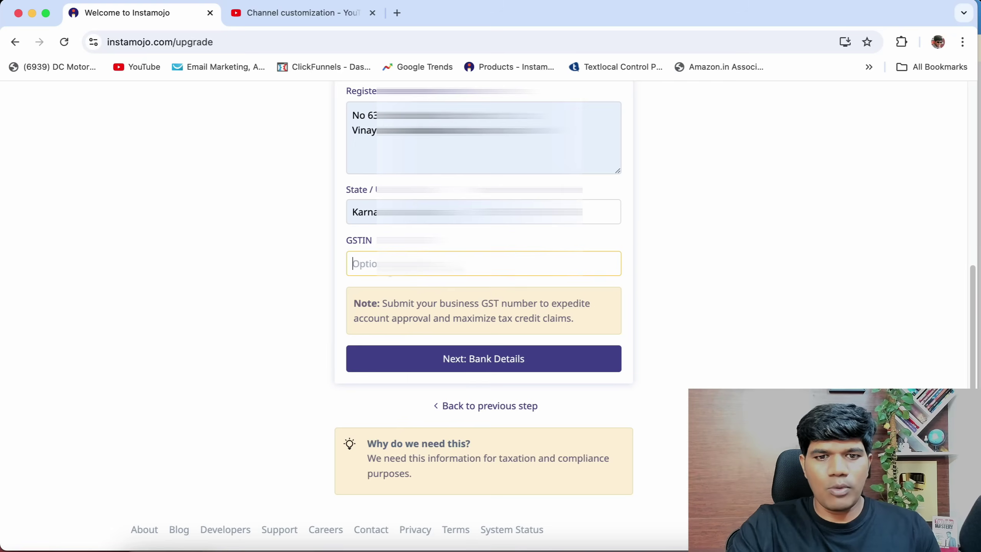
key(super+v)
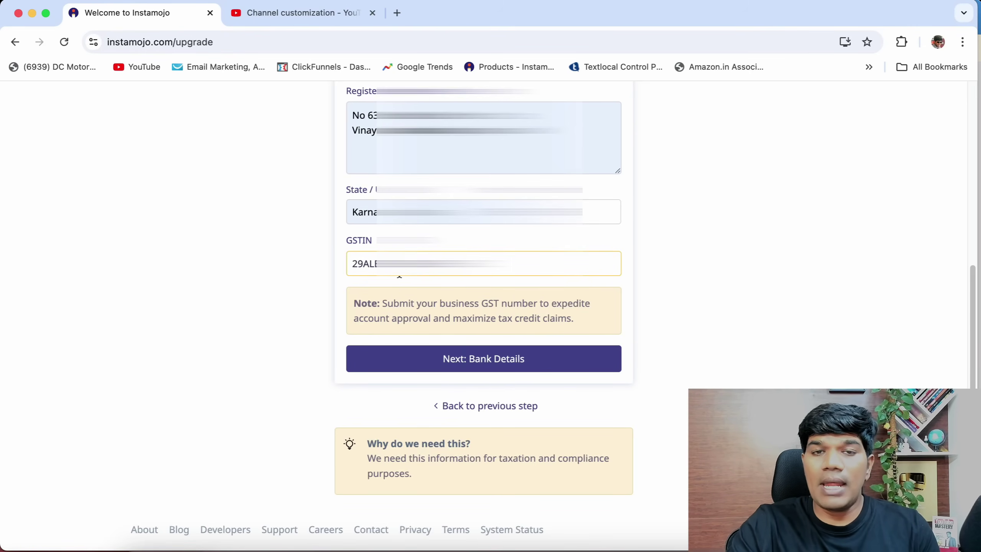
drag(509, 264, 346, 268)
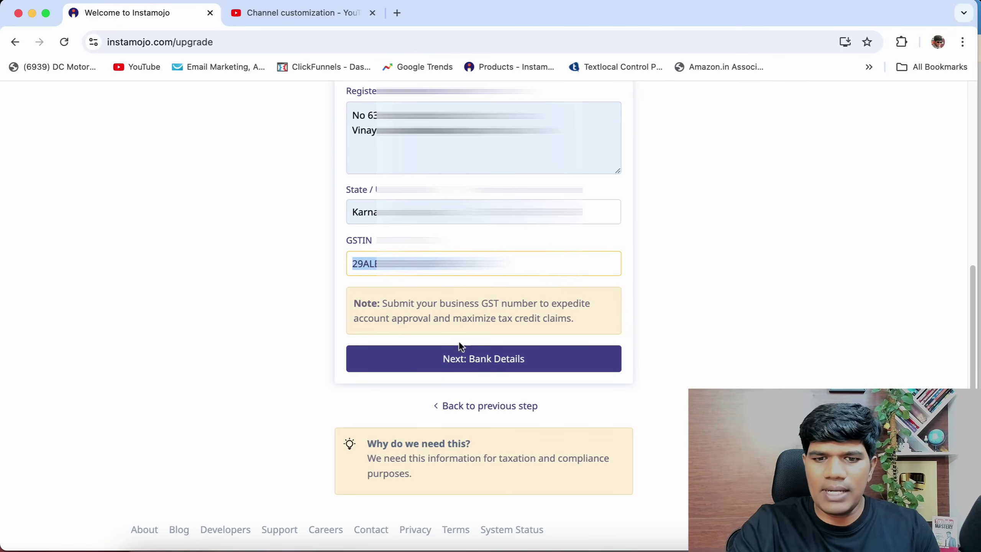
click(497, 364)
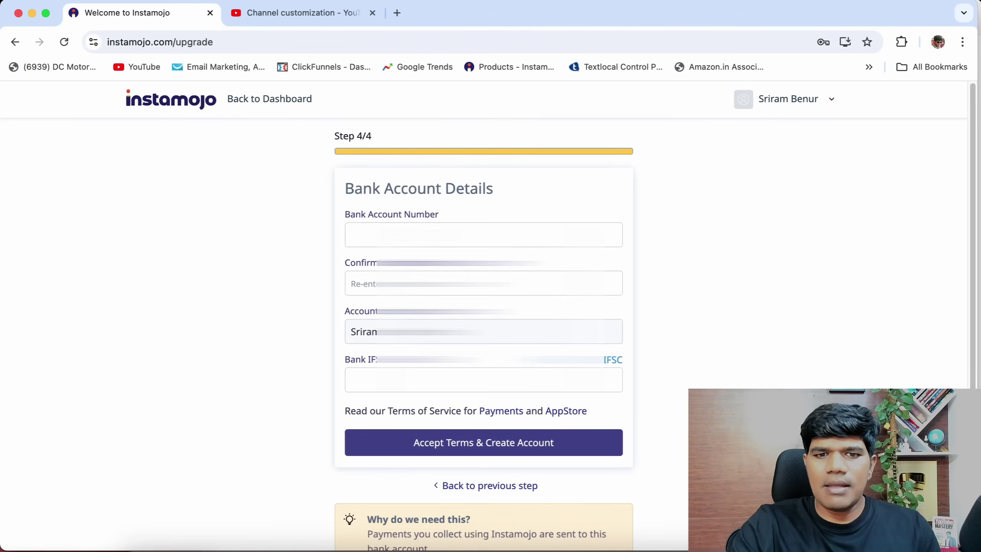
Enter and confirm the bank account number and IFSC, then accept terms and create the account
click(483, 234)
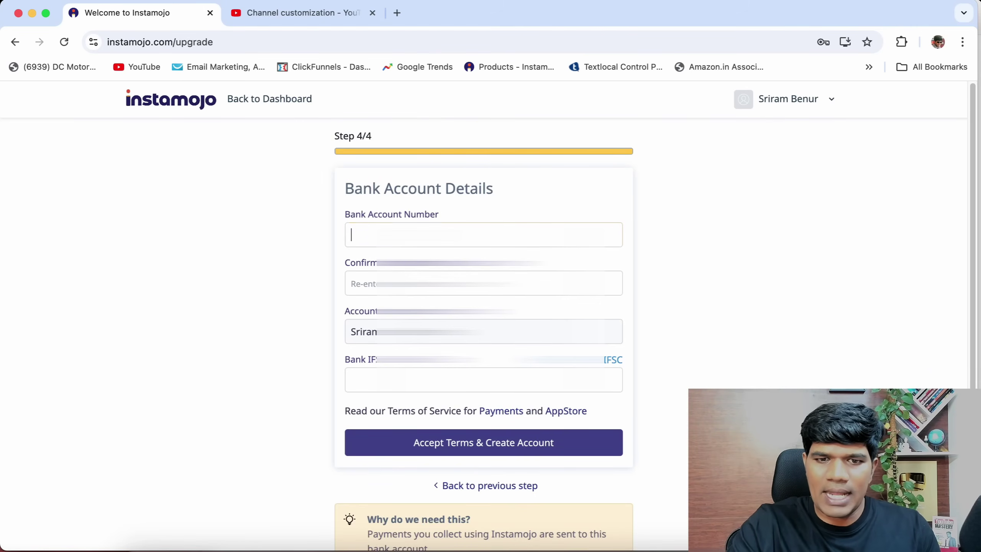
click(375, 286)
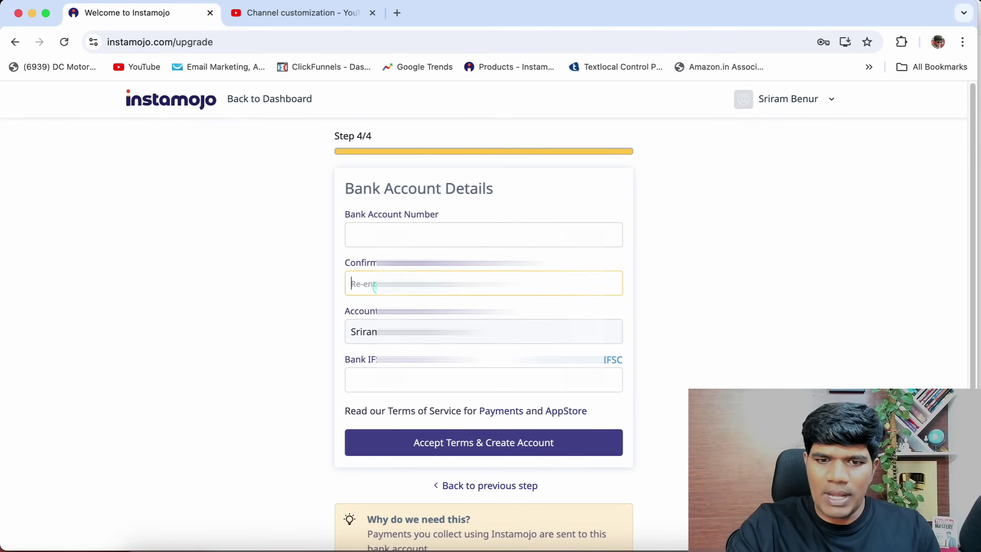
click(373, 380)
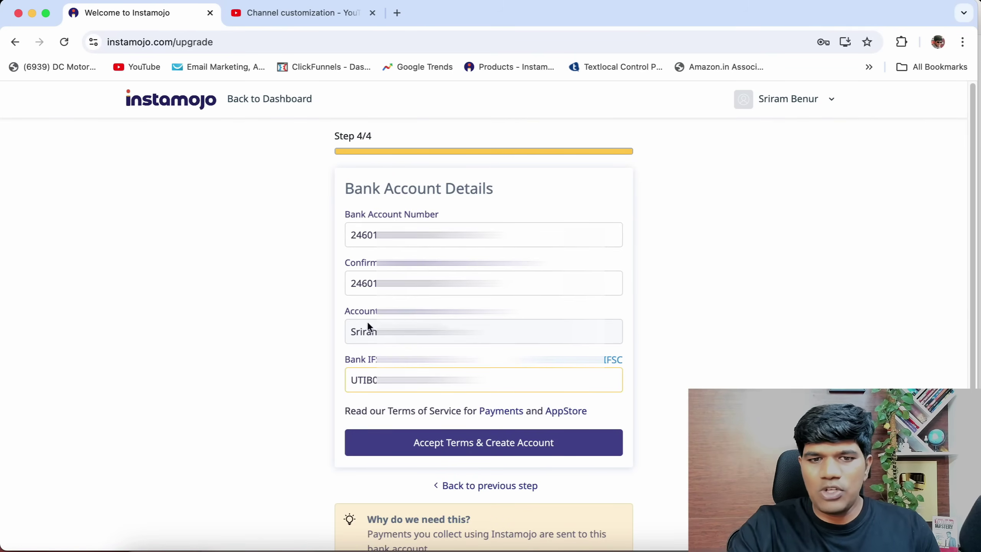
click(479, 447)
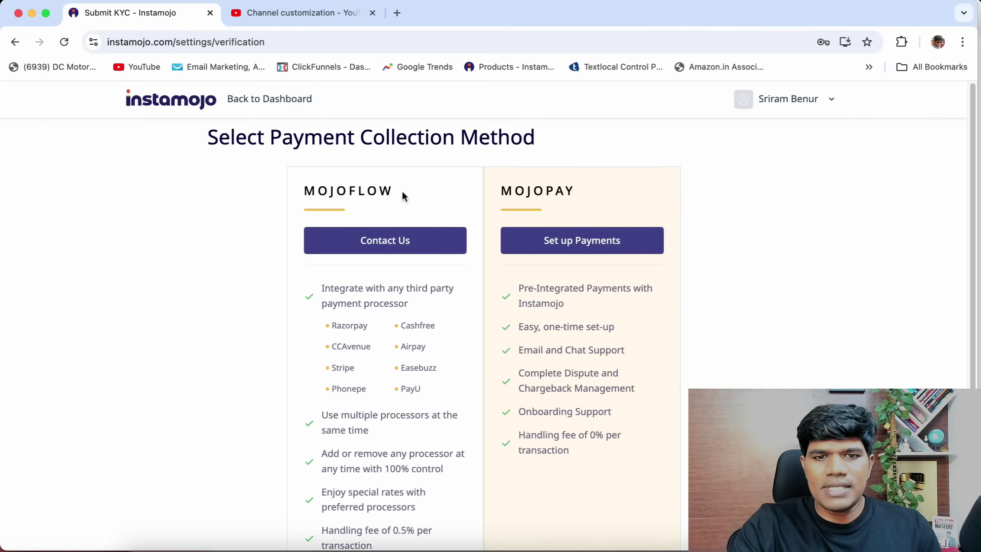
Compare MOJOFLOW with MOJOPAY, then choose Set up Payments under MOJOPAY
drag(402, 191, 303, 191)
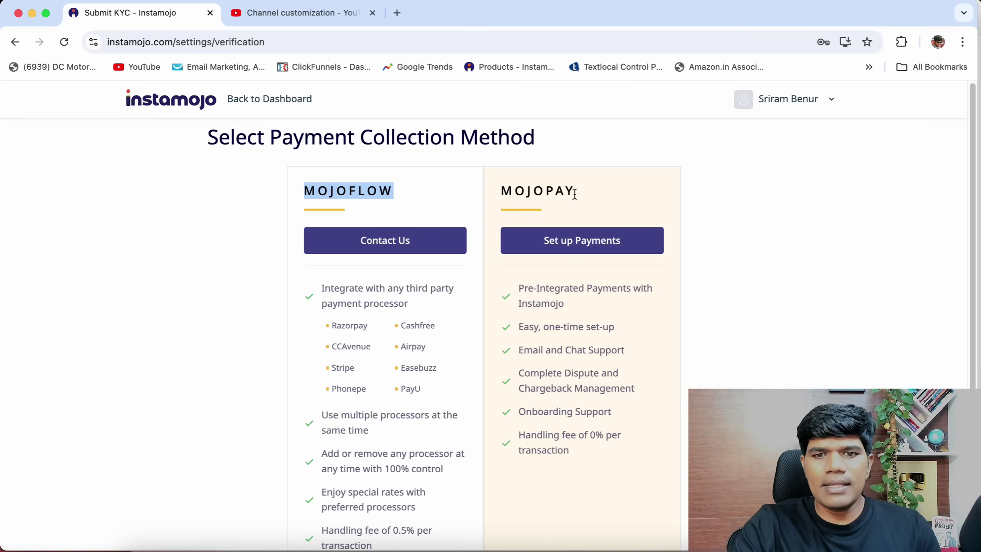
drag(577, 191, 504, 192)
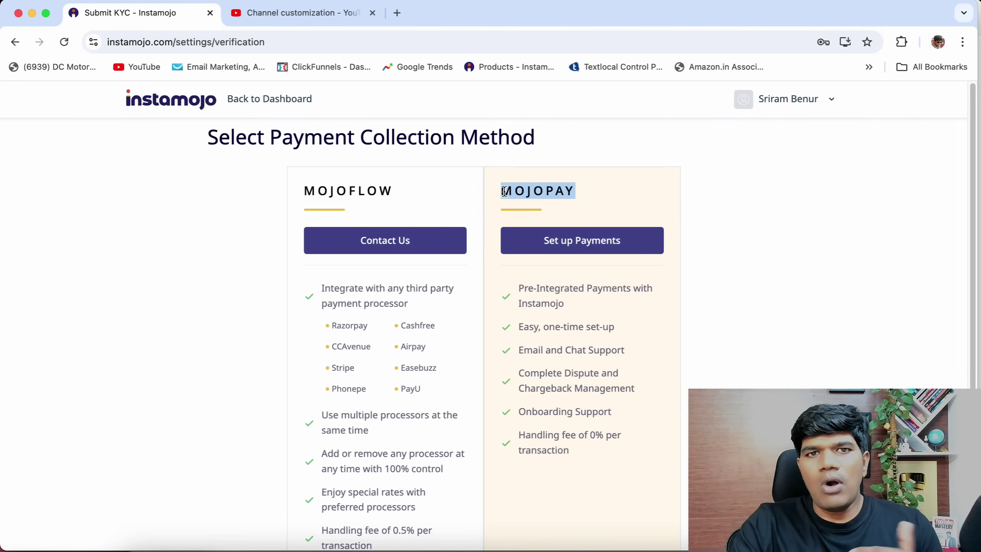
drag(601, 193, 527, 191)
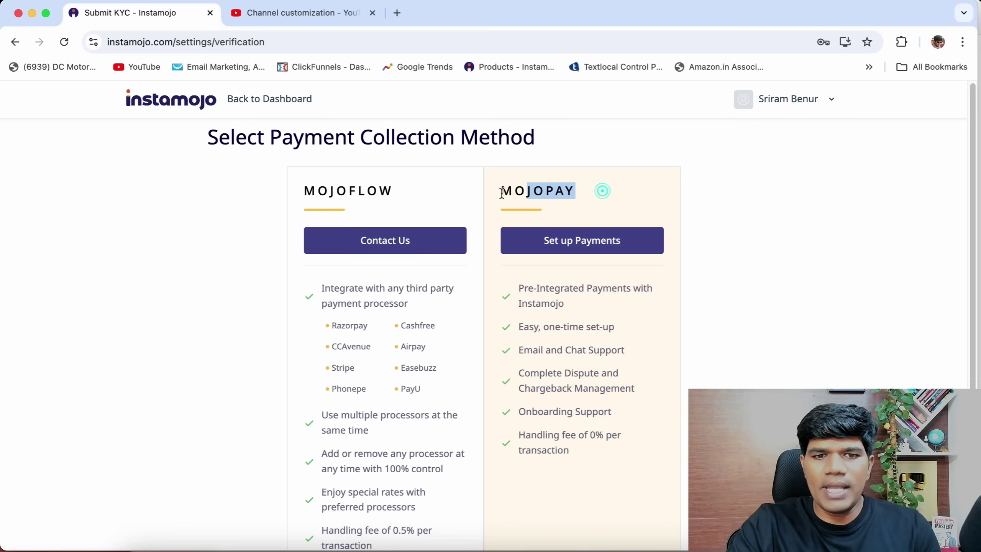
drag(408, 193, 309, 183)
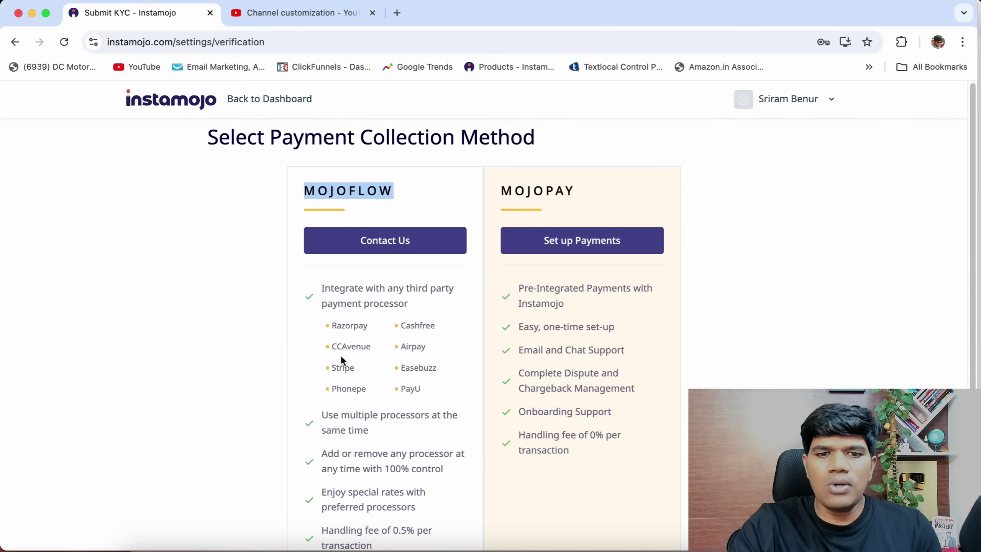
click(430, 392)
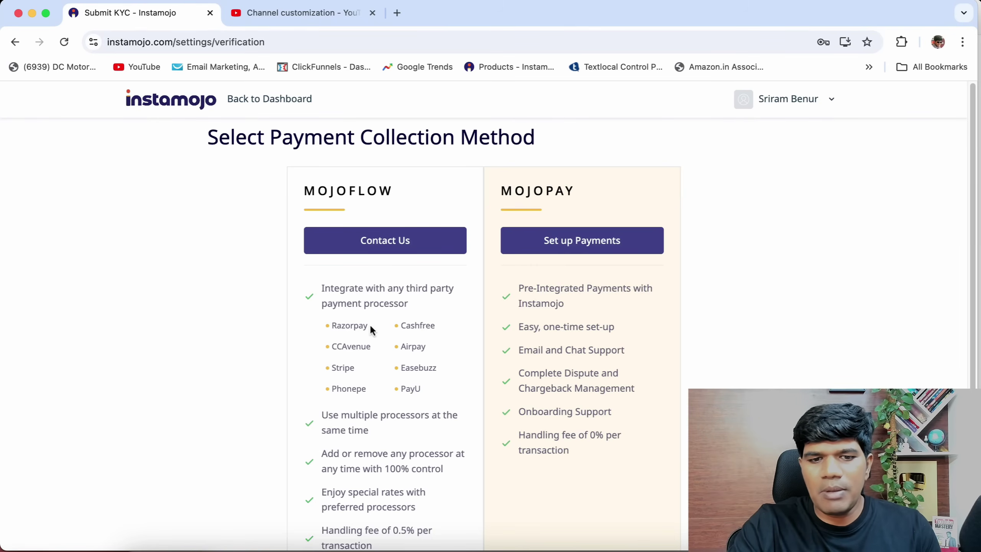
drag(371, 325, 328, 324)
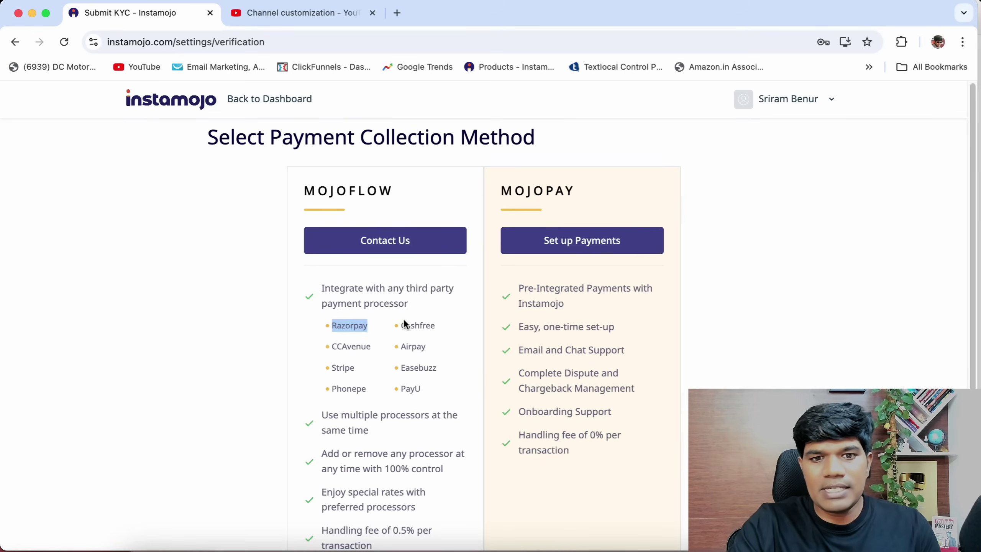
double_click(400, 190)
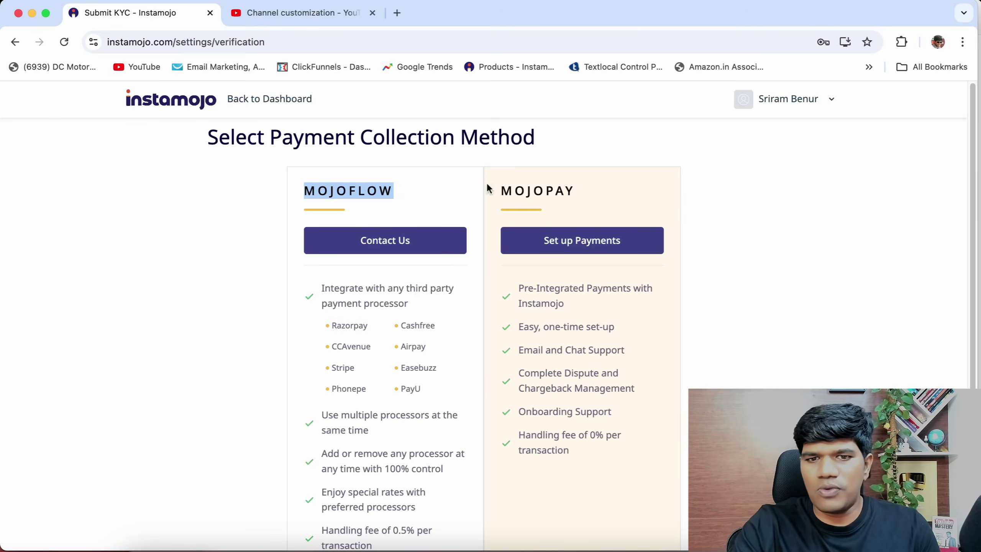
double_click(595, 190)
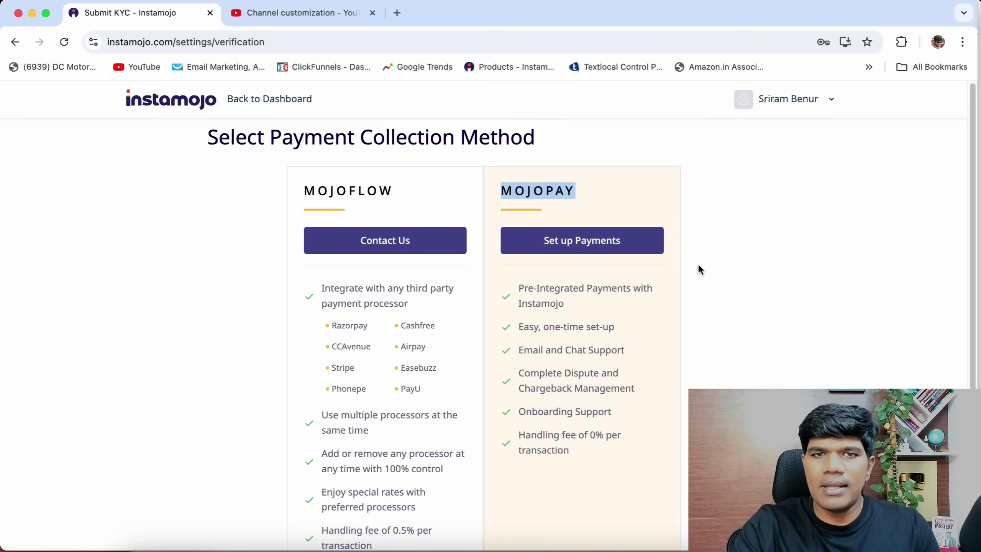
click(579, 253)
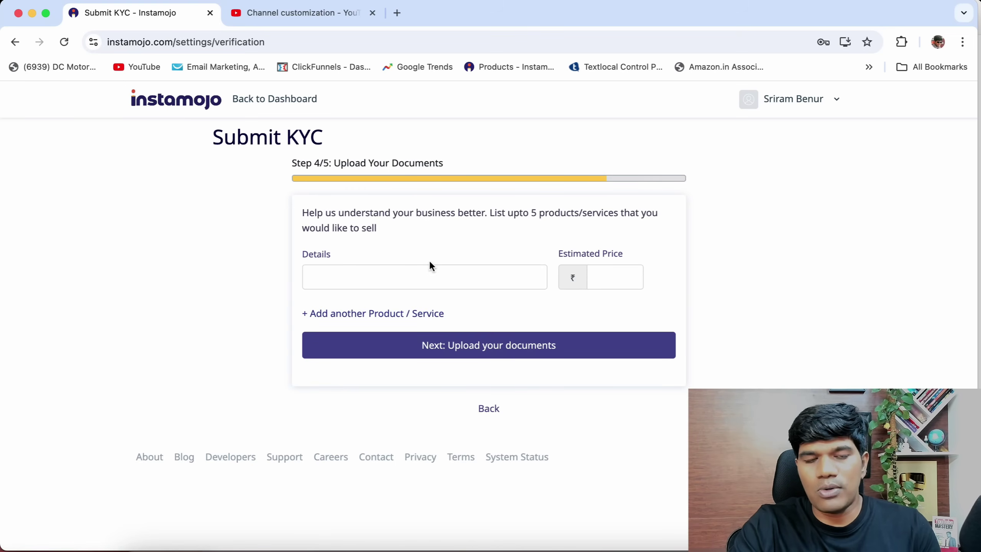
Add the first product 'YouTube Course' with estimated price 7999
click(328, 270)
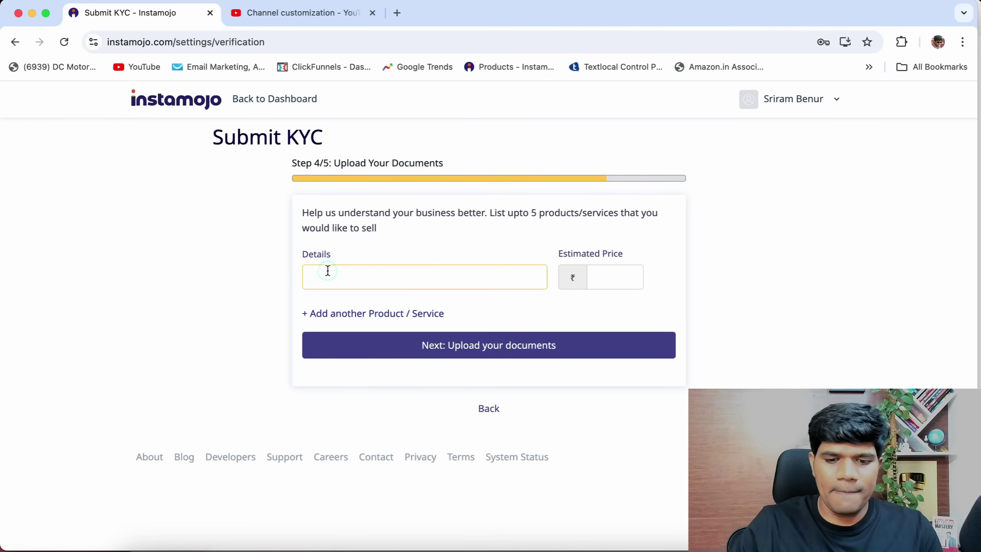
text(YouTube)
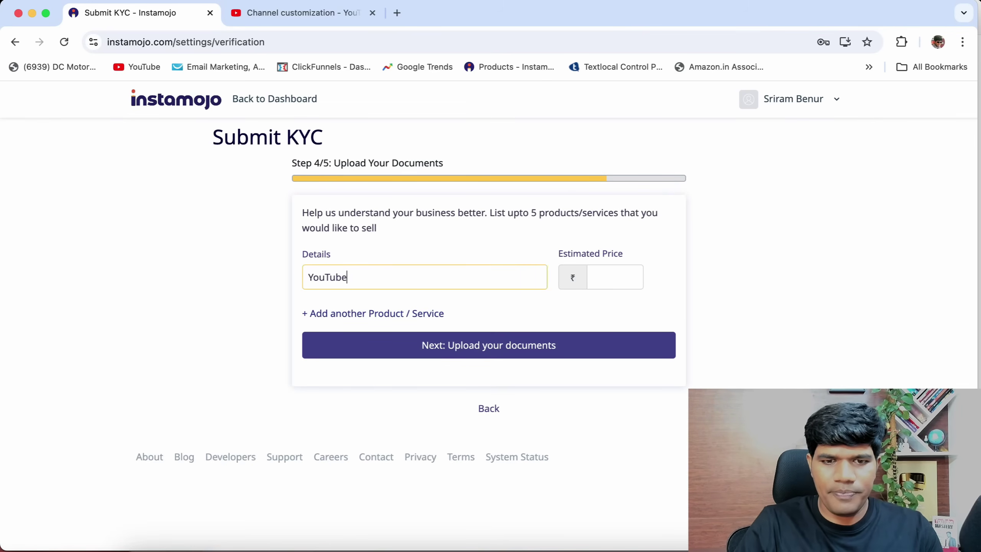
text( Course)
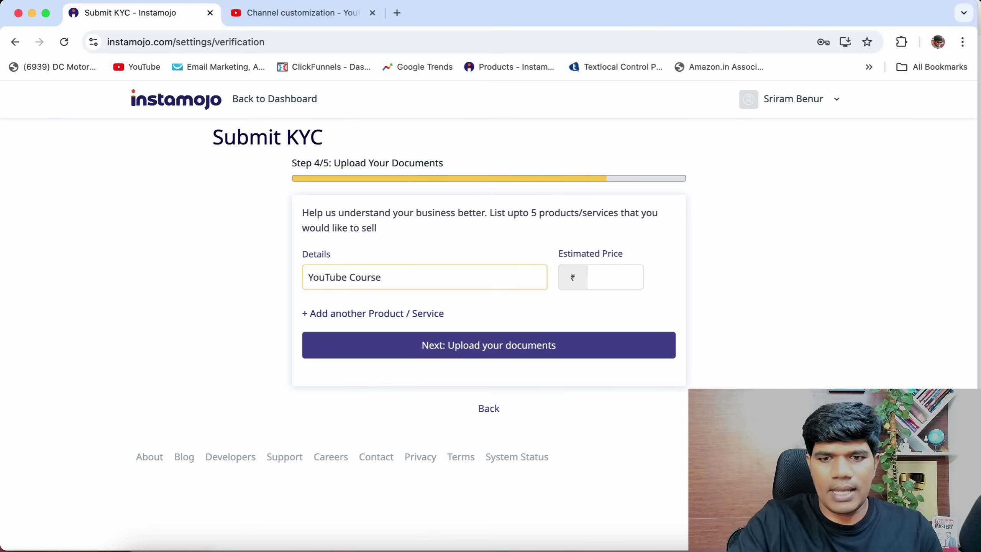
click(597, 278)
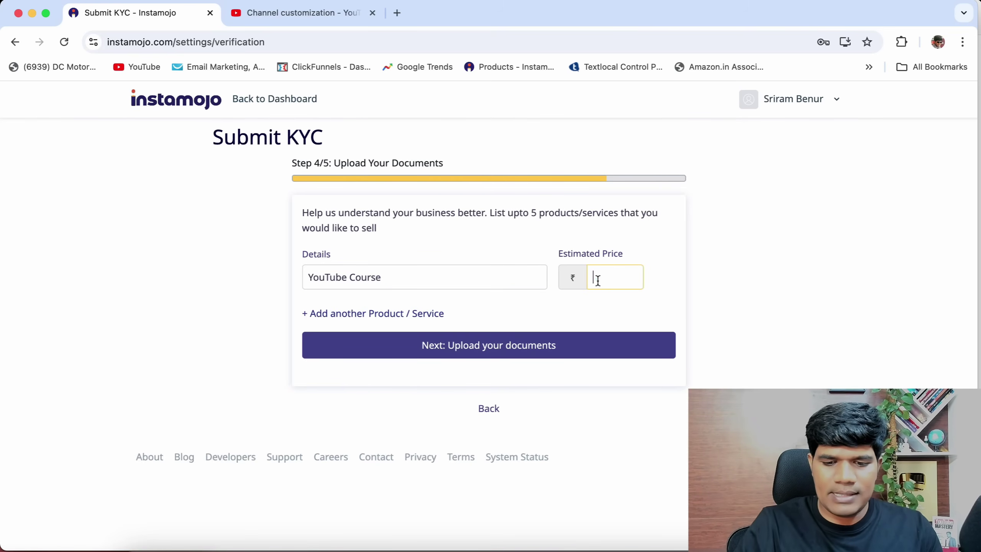
text(7999)
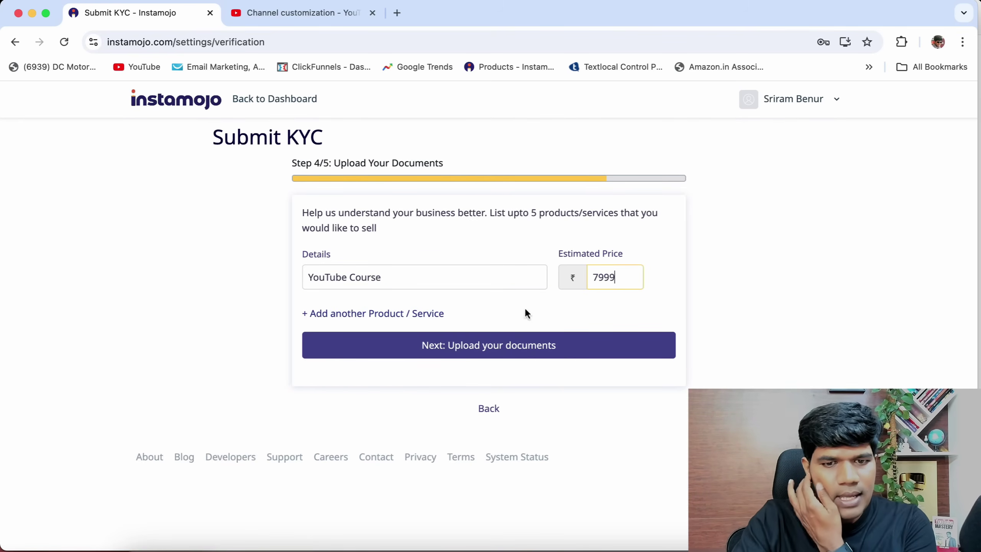
Add a second product 'Facebook Creators Blueprin' priced 5999 and advance to document upload
click(397, 315)
click(320, 336)
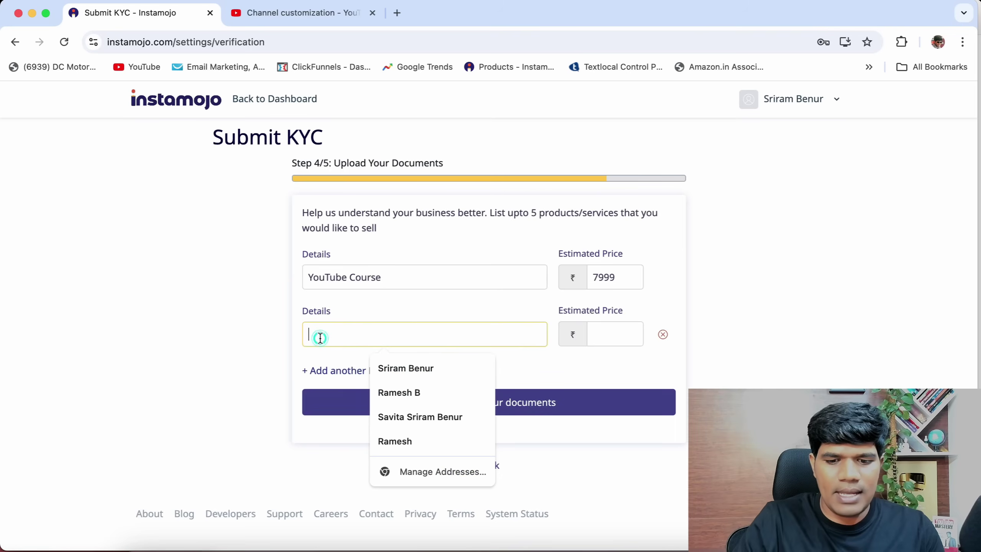
text(Facebook )
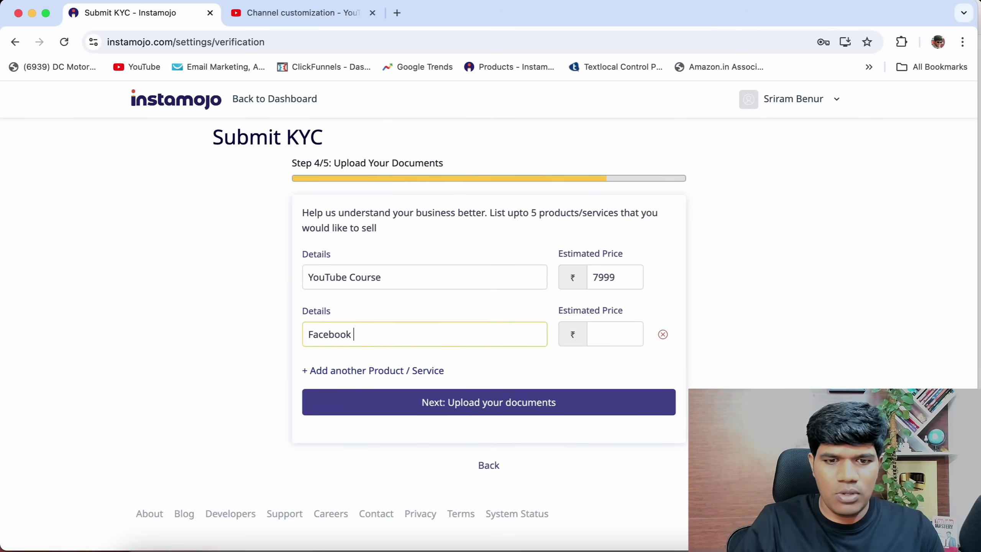
text(Creators )
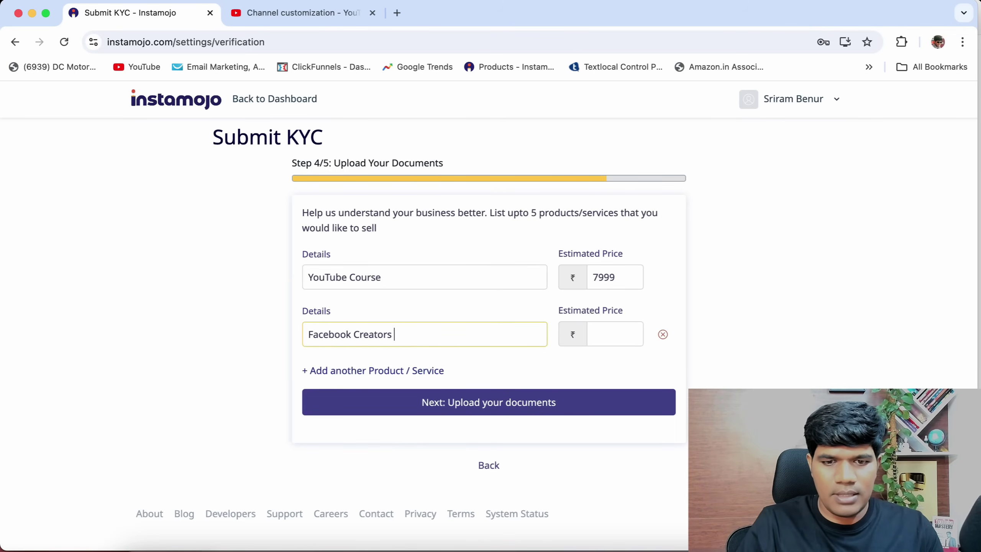
text(Blueprin)
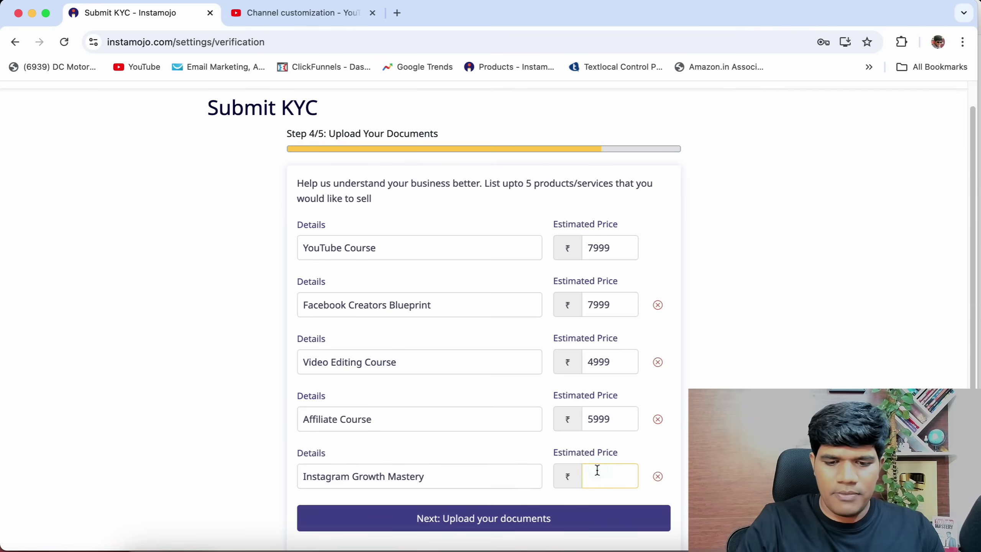
text(5999)
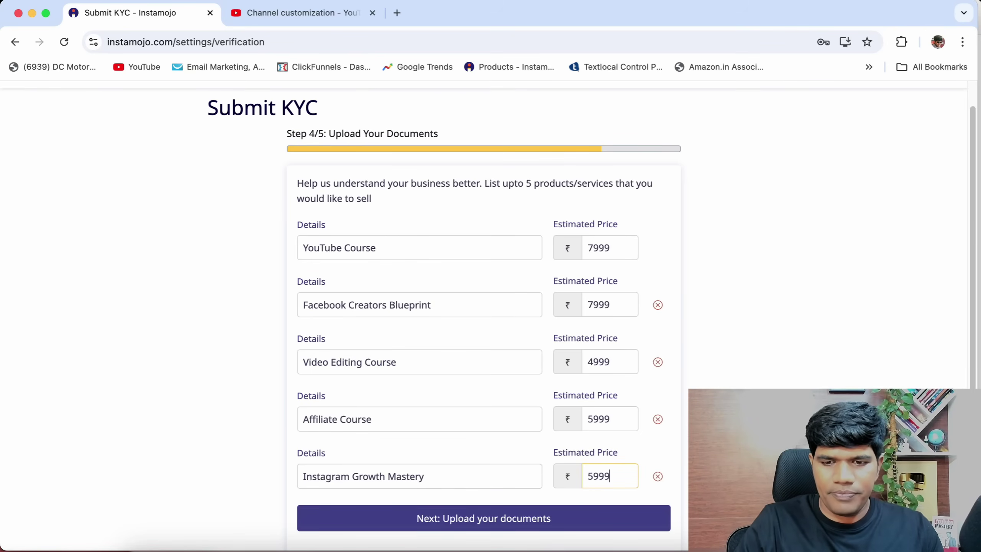
scroll(608, 247, down, 1)
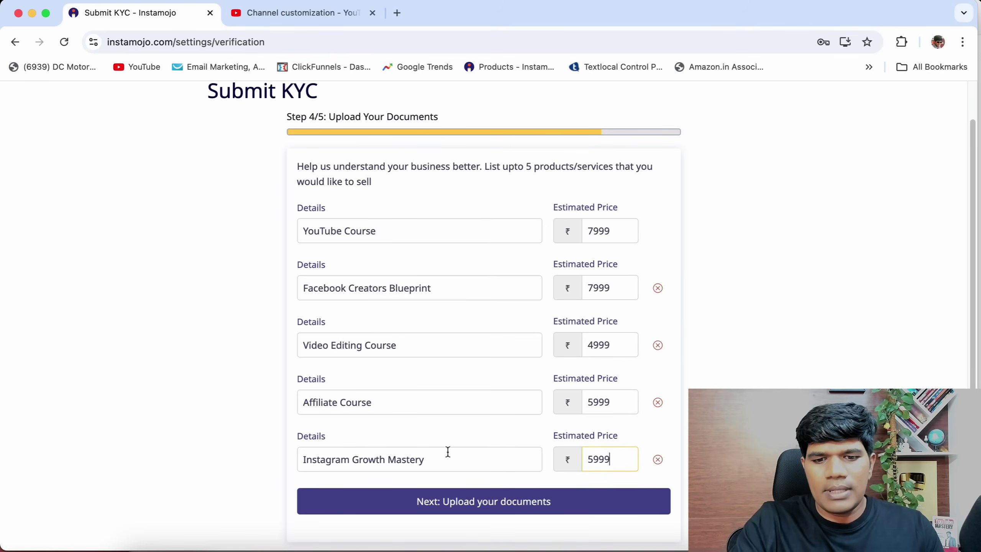
click(465, 503)
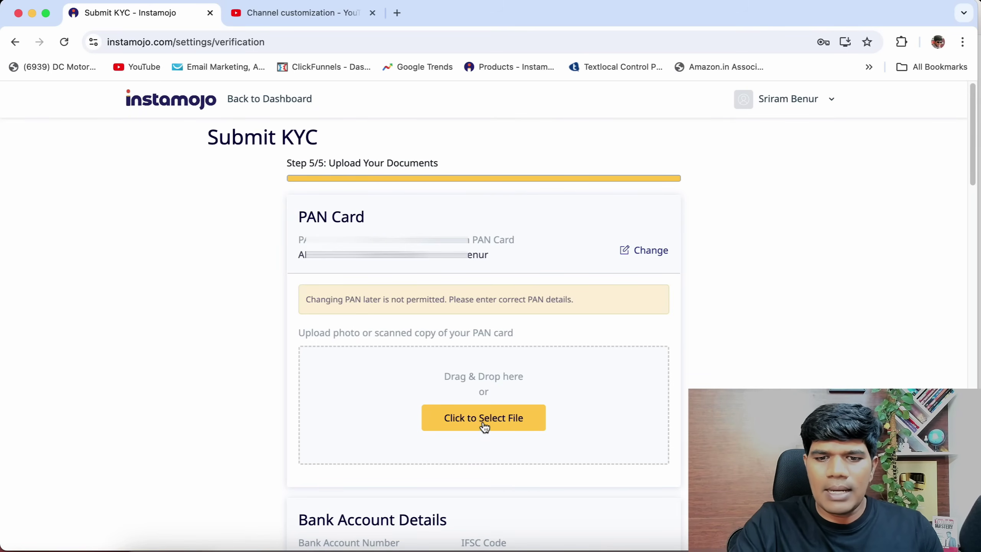
Upload the PAN.jpg image under PAN Card
click(484, 418)
click(390, 160)
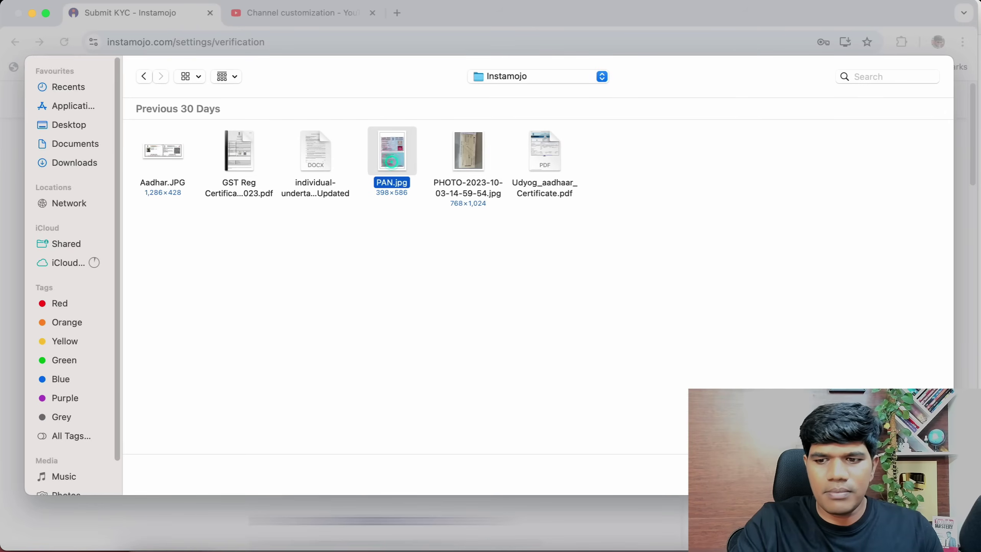
key(Return)
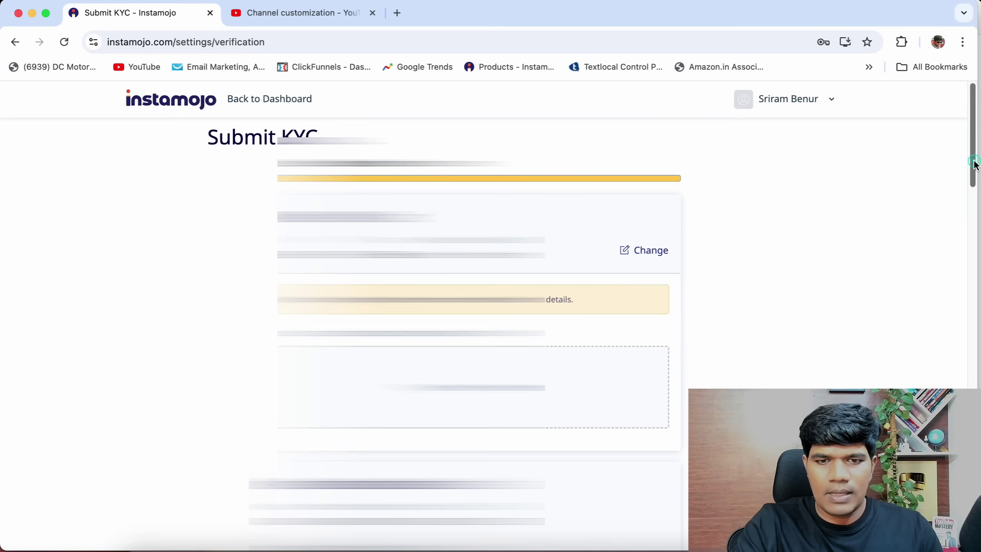
Set the bank document to Cancelled Cheque, upload the cheque photo, and mark it password protected
scroll(974, 165, down, 10)
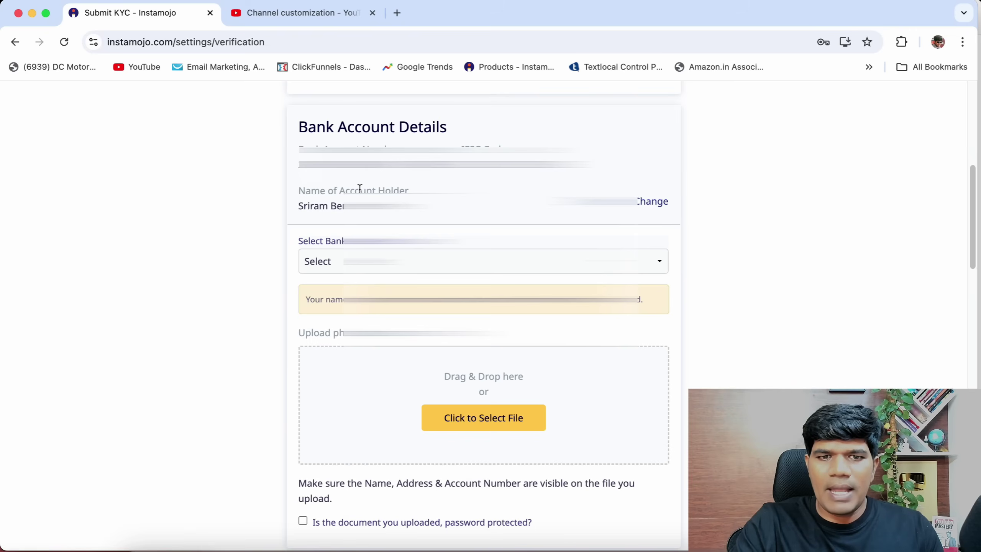
click(418, 265)
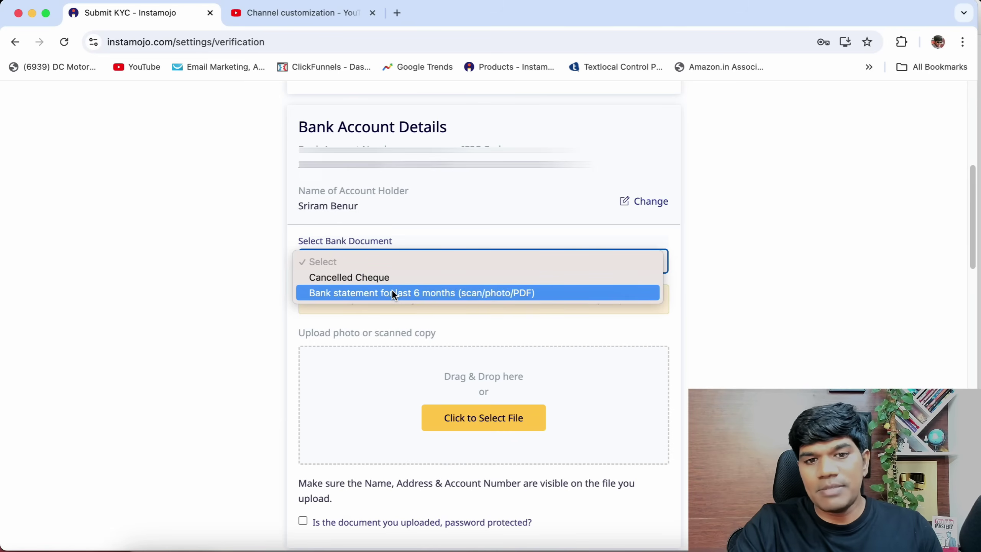
click(389, 276)
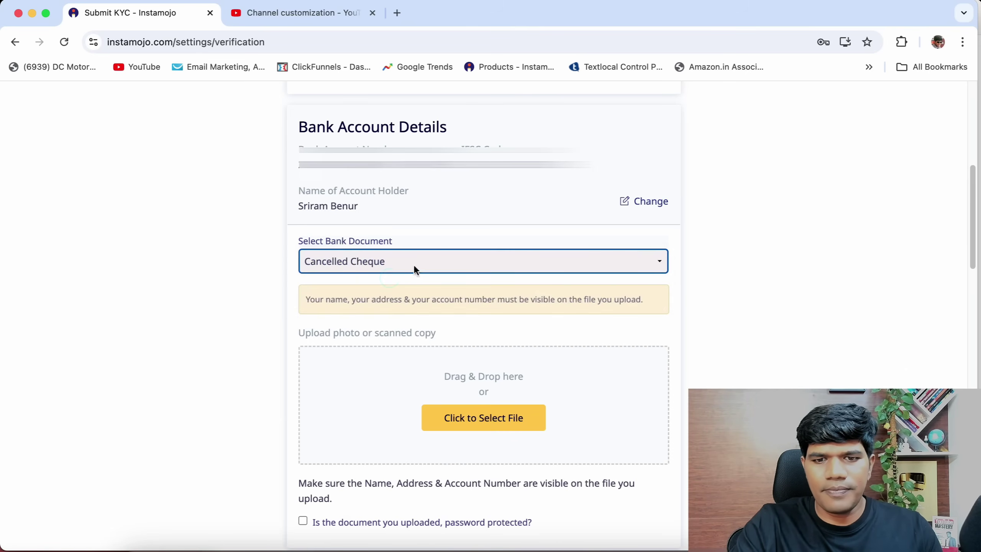
click(479, 416)
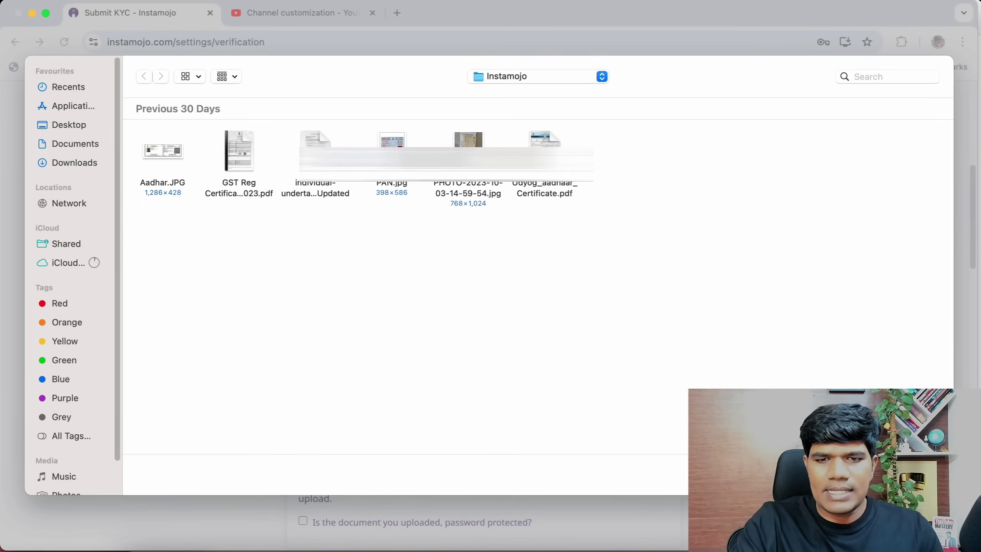
key(Escape)
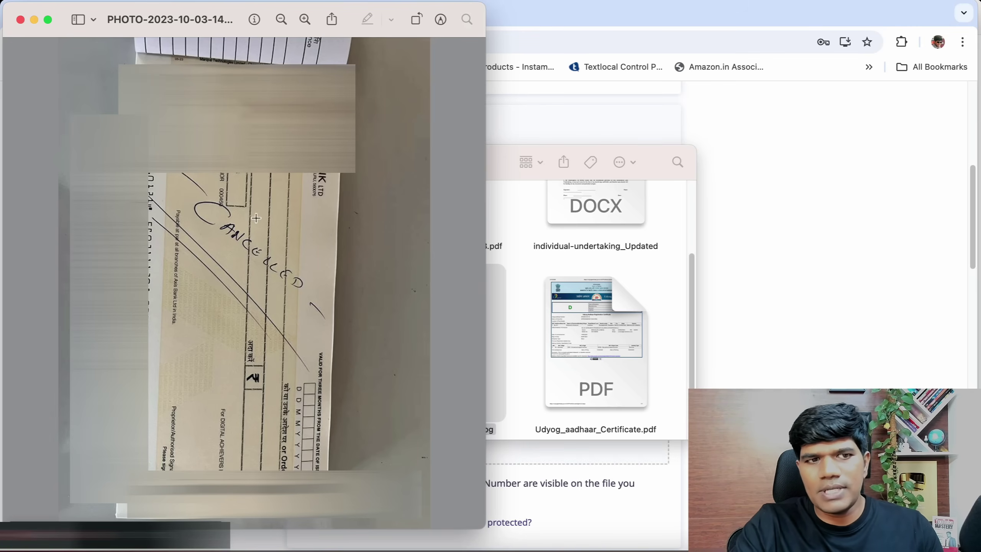
click(19, 20)
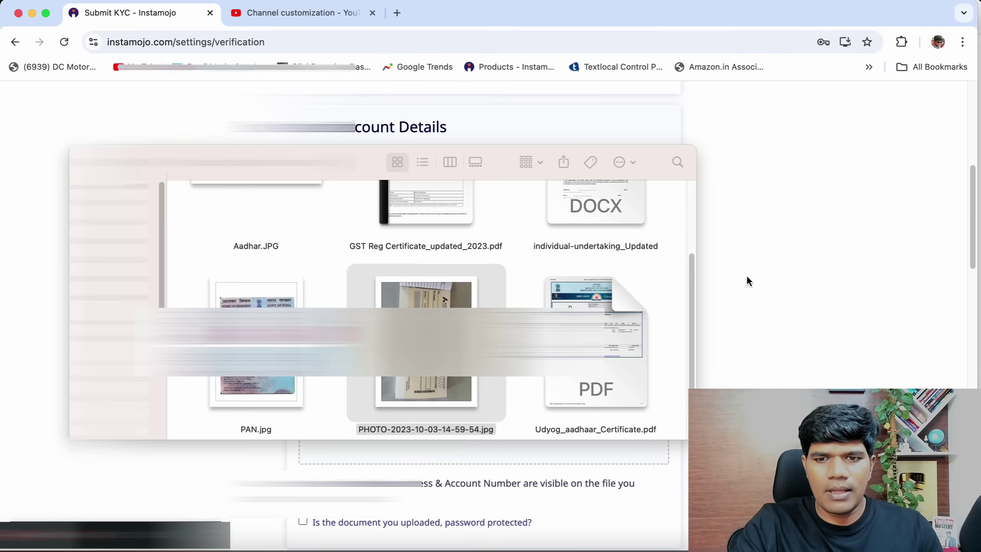
key(Escape)
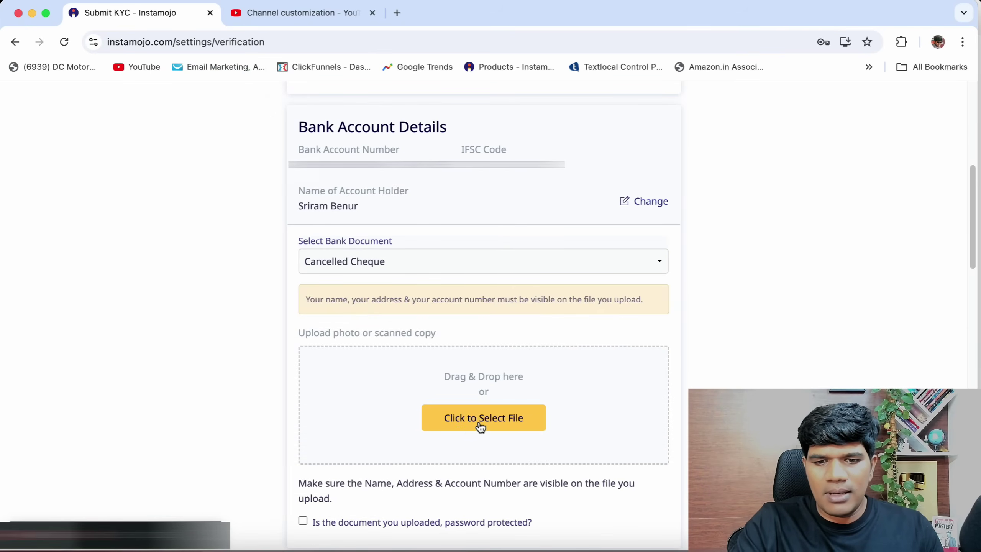
click(478, 419)
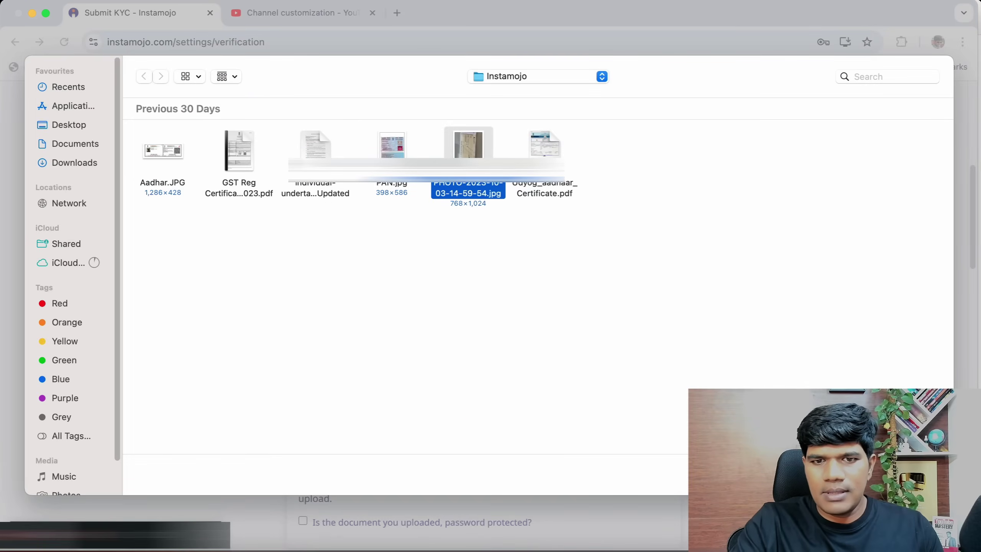
key(Return)
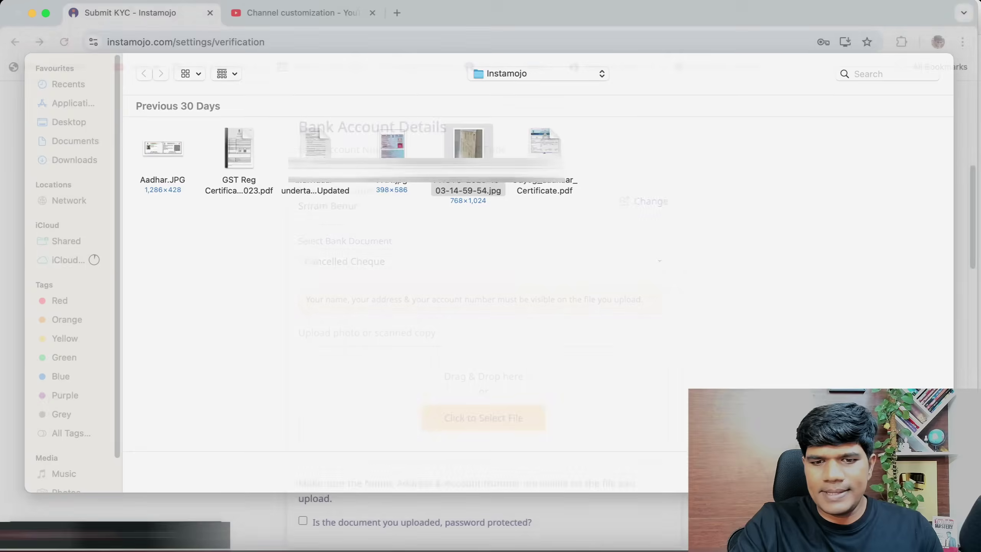
scroll(615, 409, down, 3)
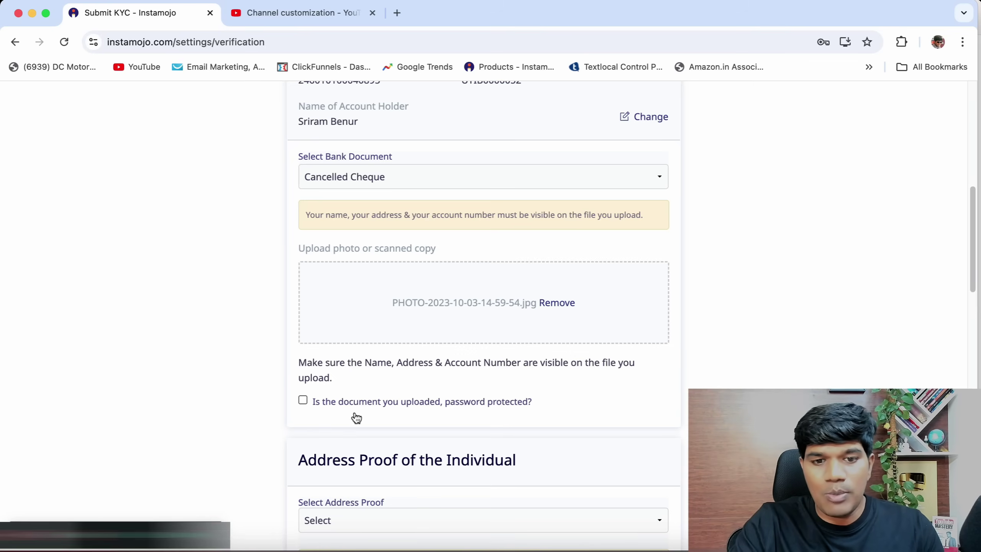
click(304, 400)
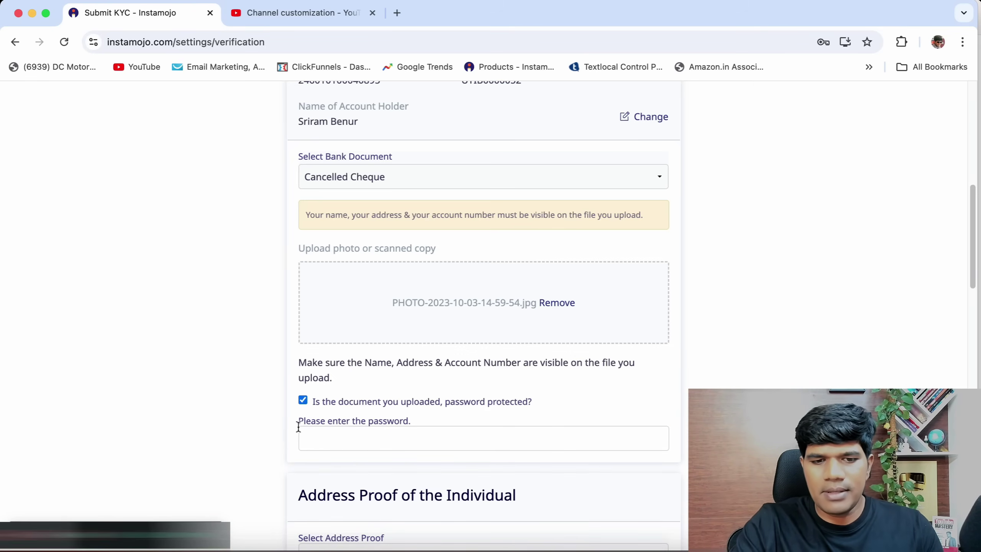
Unmark the bank document as password protected and choose Masked Aadhaar as address proof
click(301, 400)
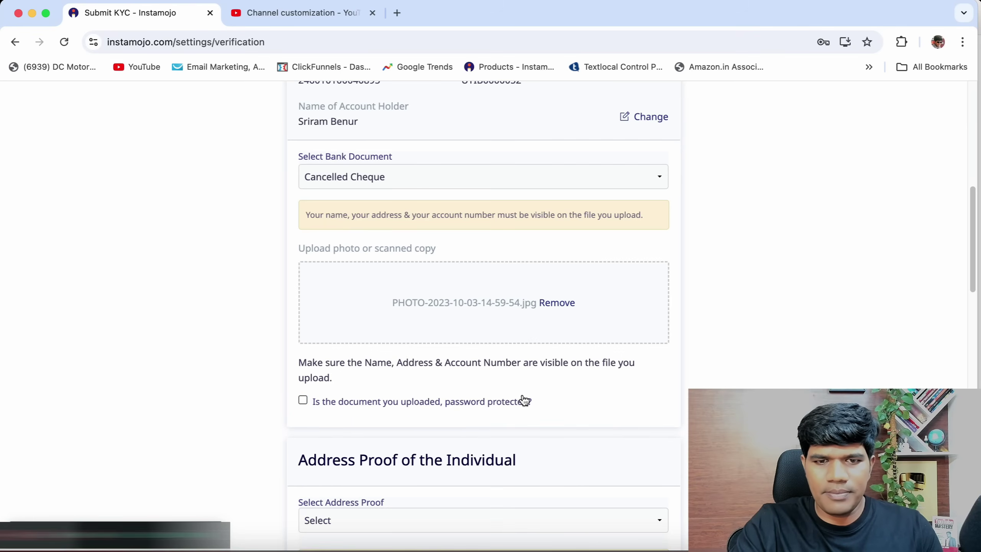
scroll(525, 401, down, 5)
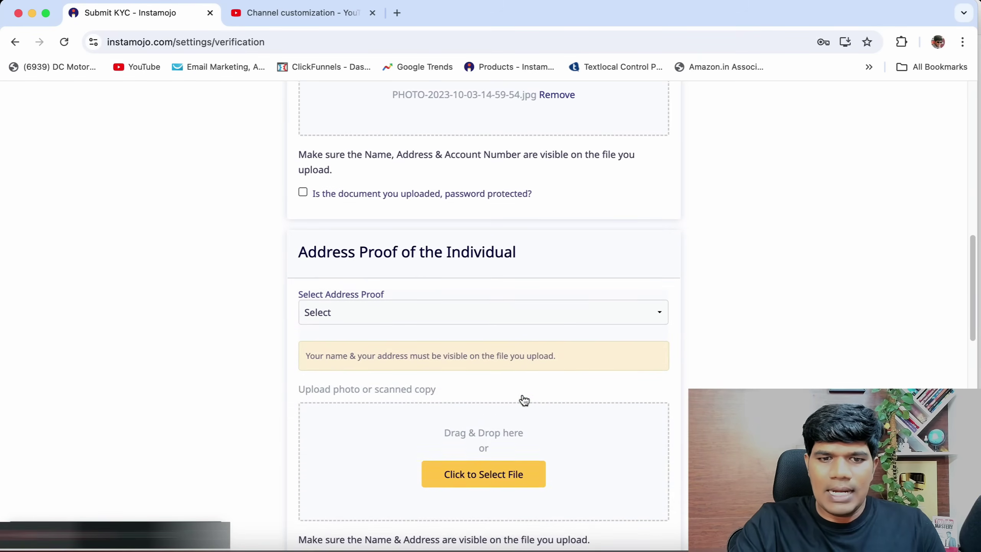
click(432, 311)
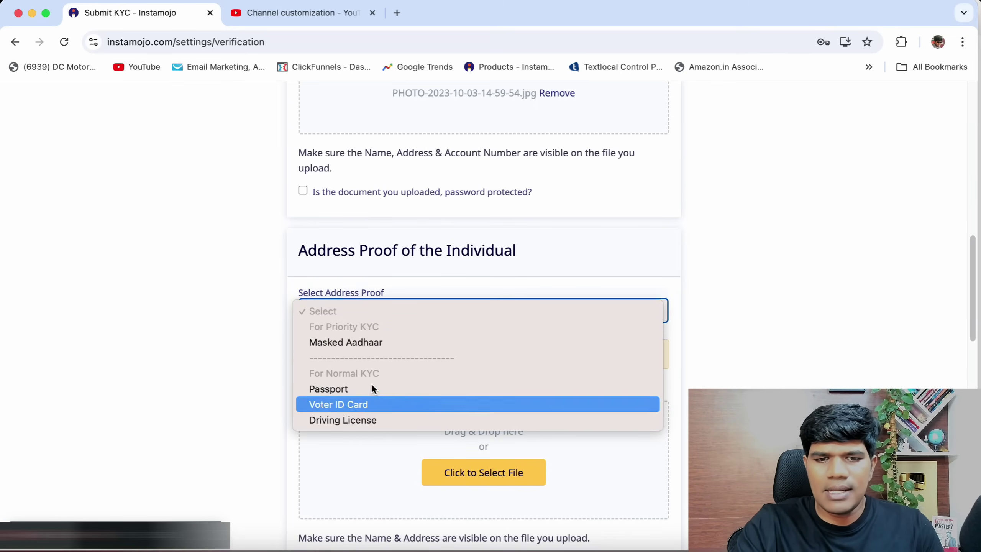
click(379, 343)
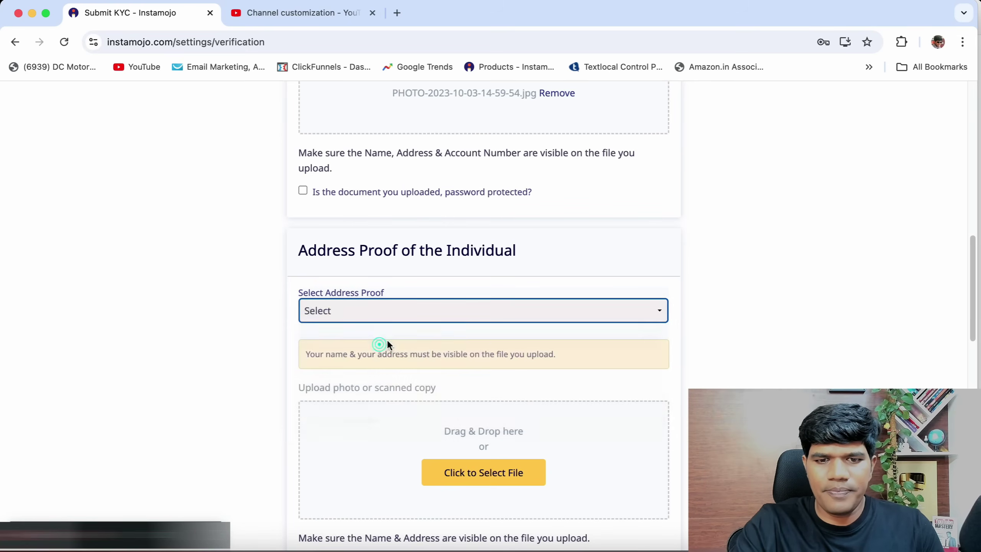
scroll(455, 406, down, 3)
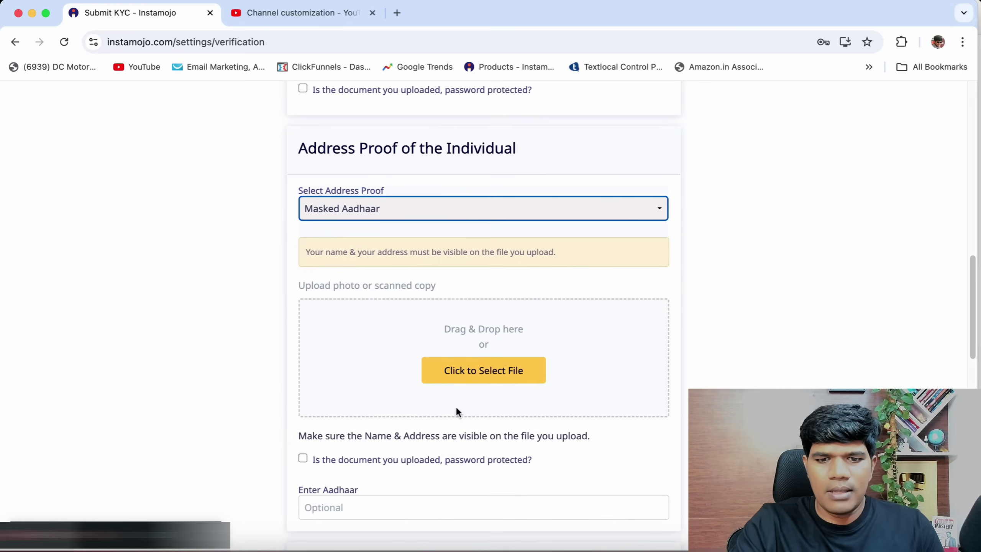
click(482, 373)
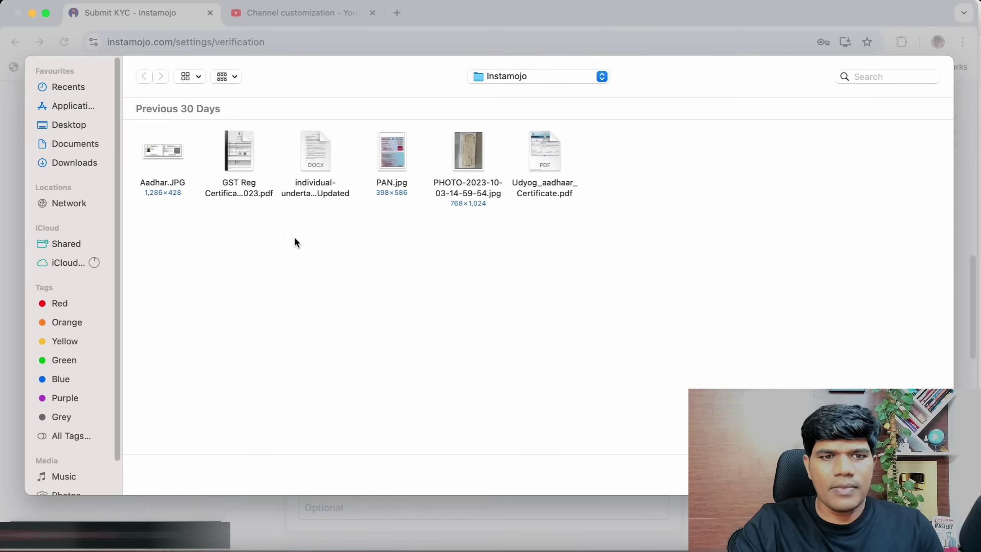
Attach Aadhar.JPG as the address proof, leaving it not password protected
click(169, 156)
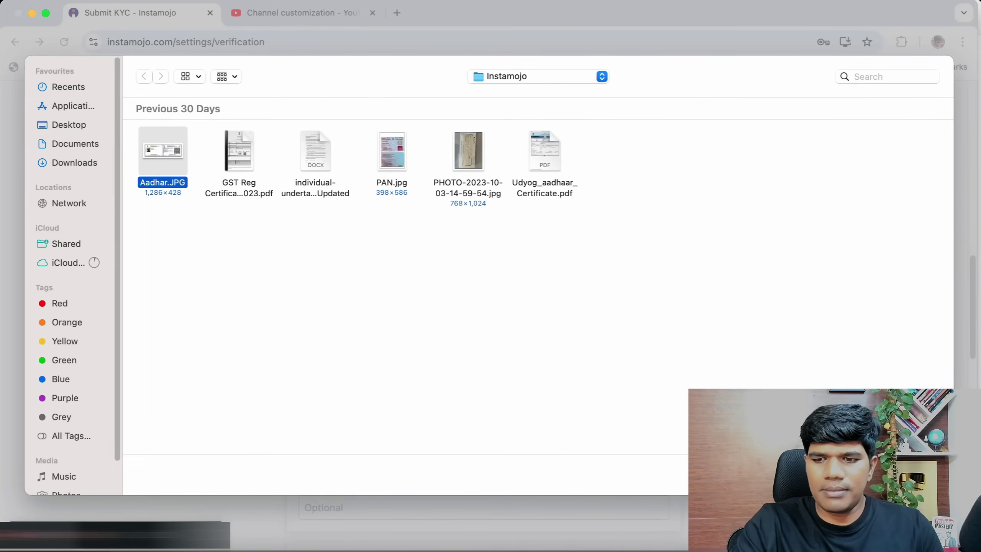
key(Return)
scroll(637, 432, down, 2)
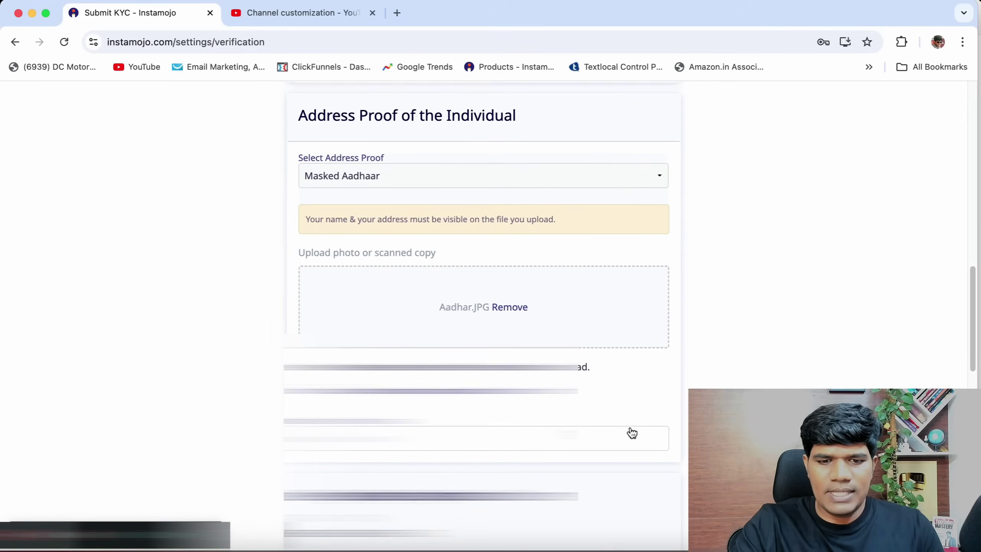
scroll(632, 432, down, 4)
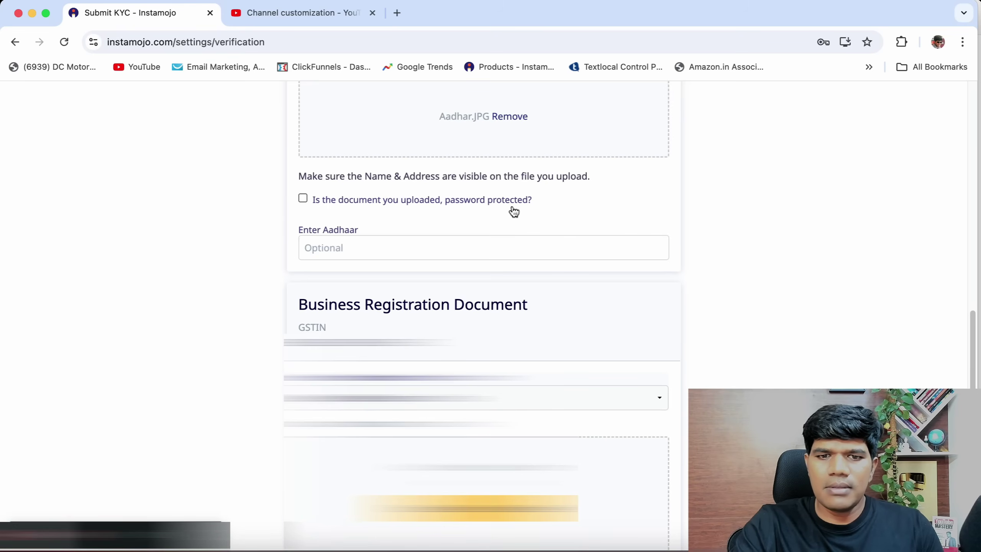
click(304, 198)
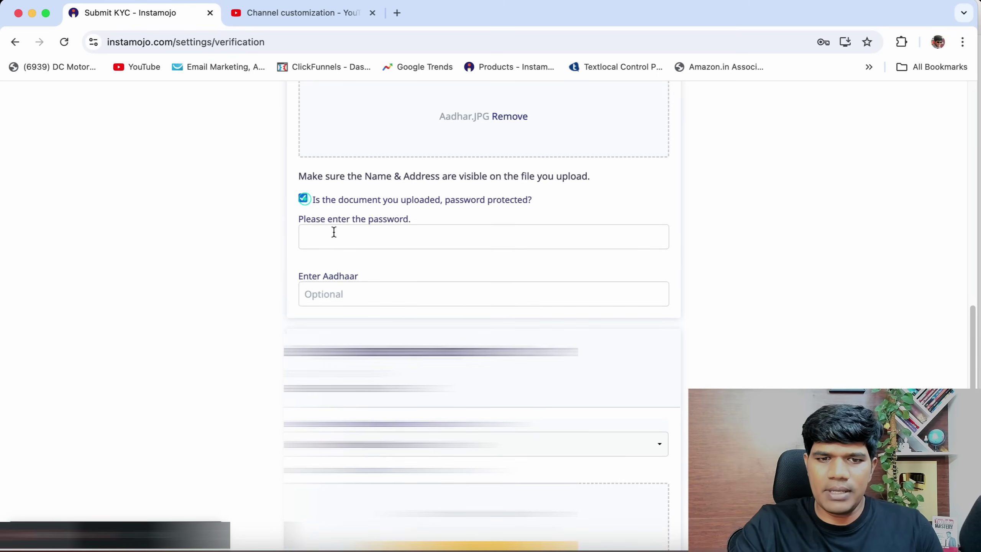
click(303, 198)
Bring up the Business Registration Document type list
scroll(675, 340, down, 1)
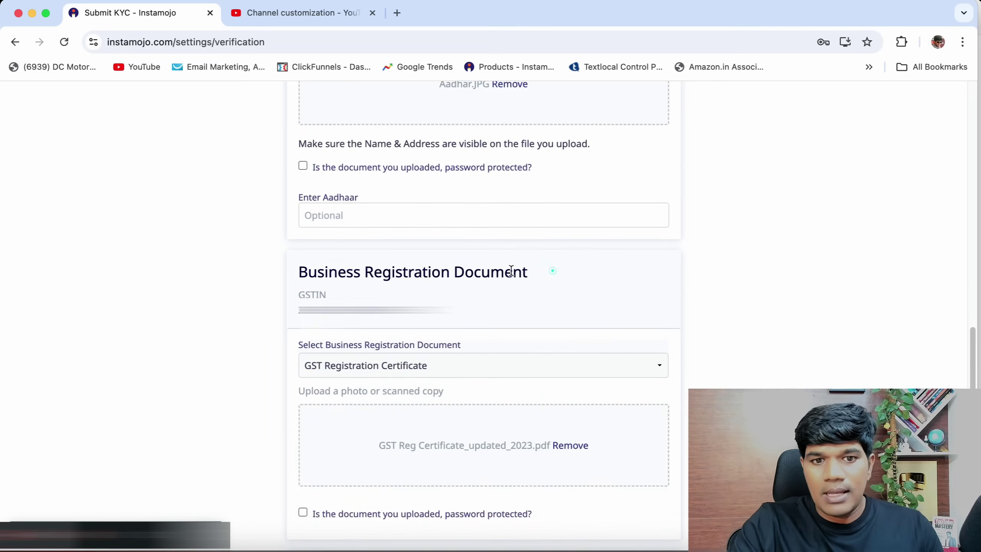
drag(552, 271, 299, 268)
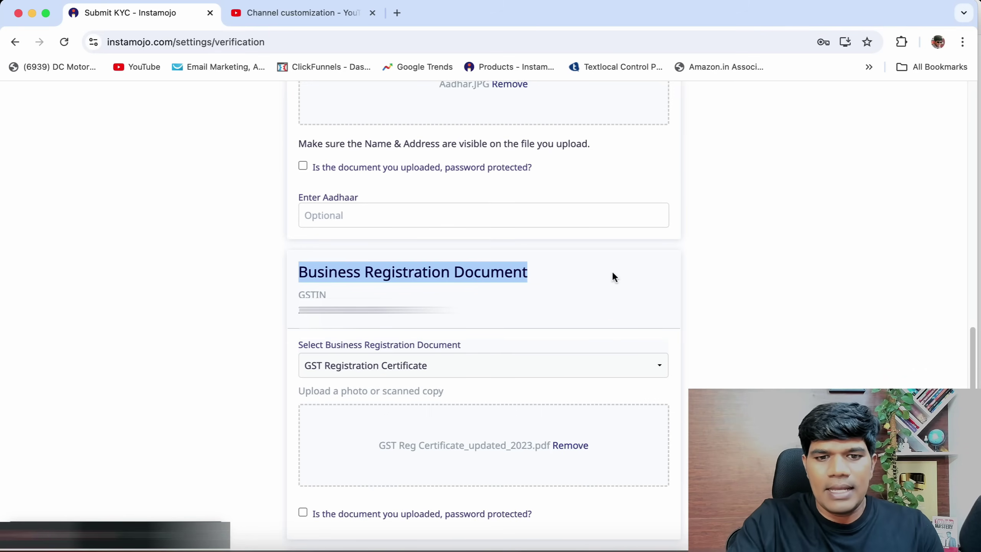
click(523, 365)
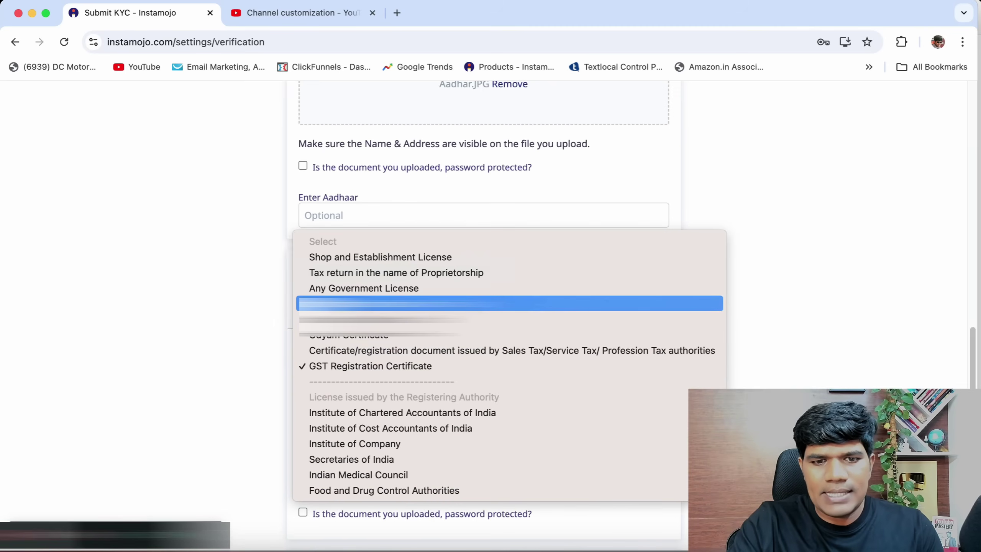
Choose Undertaking (for individuals), download the undertaking template, and open the .docx
click(432, 303)
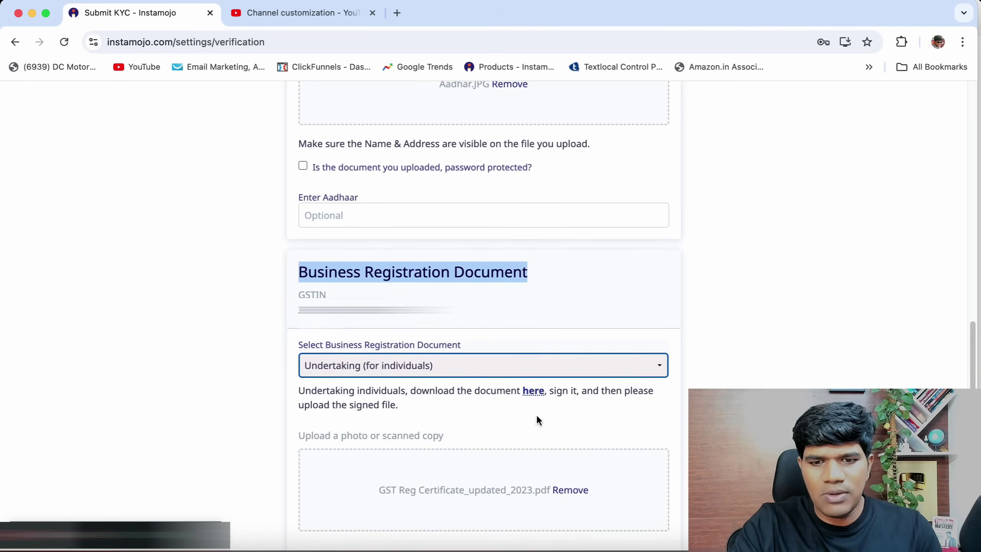
click(534, 392)
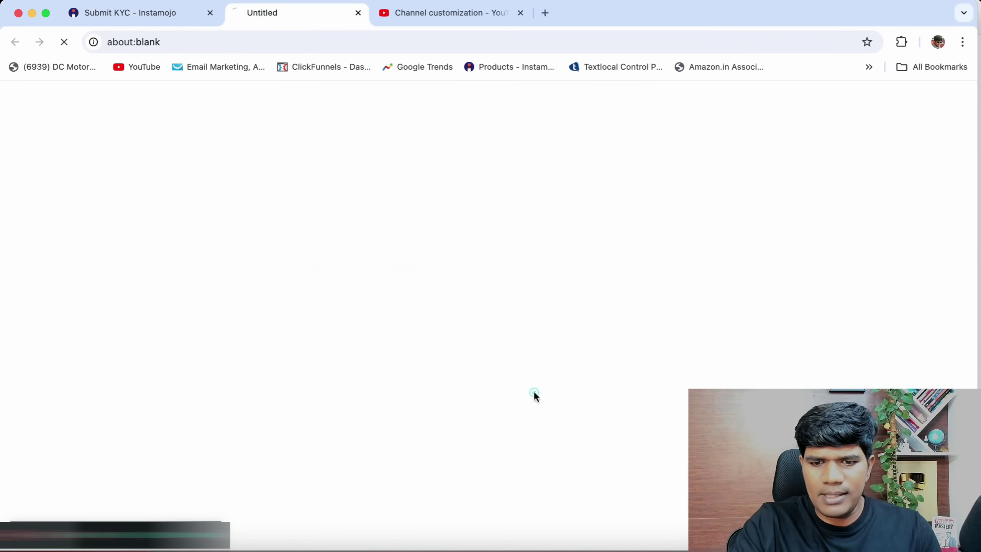
click(779, 77)
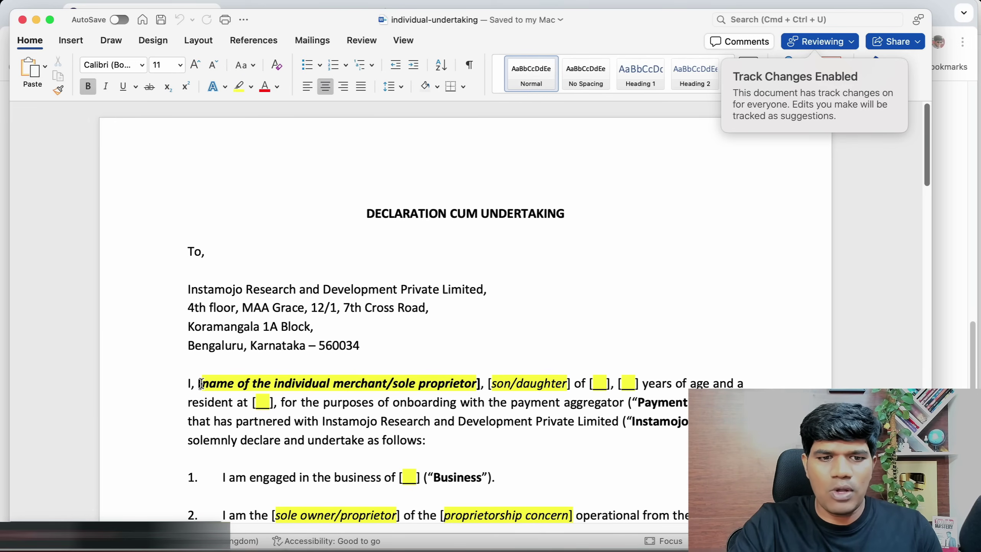
drag(200, 383, 471, 386)
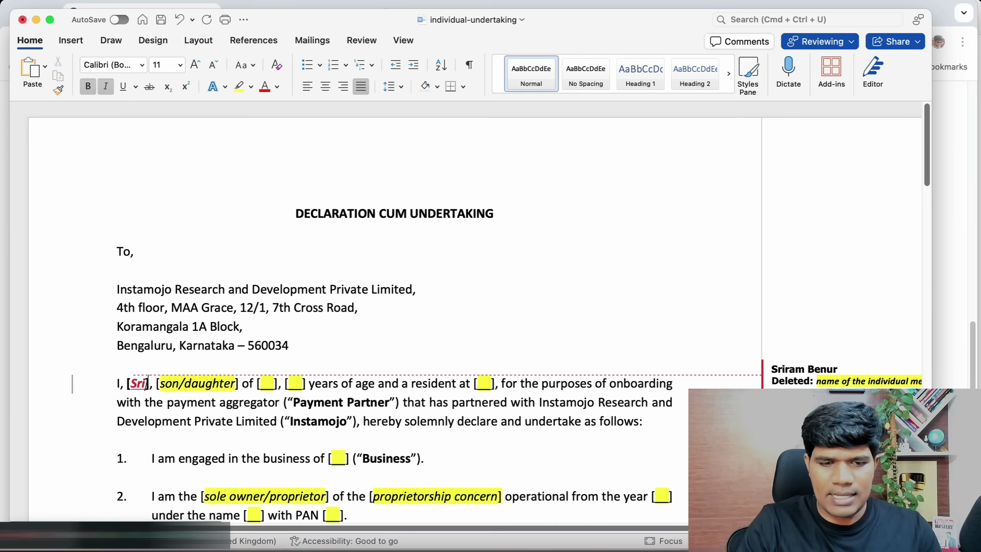
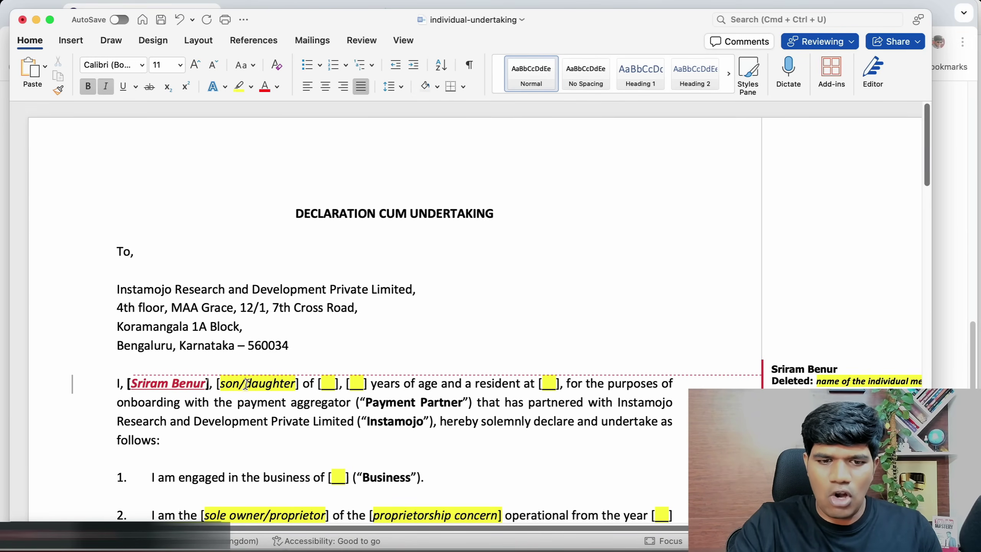
drag(240, 382, 277, 383)
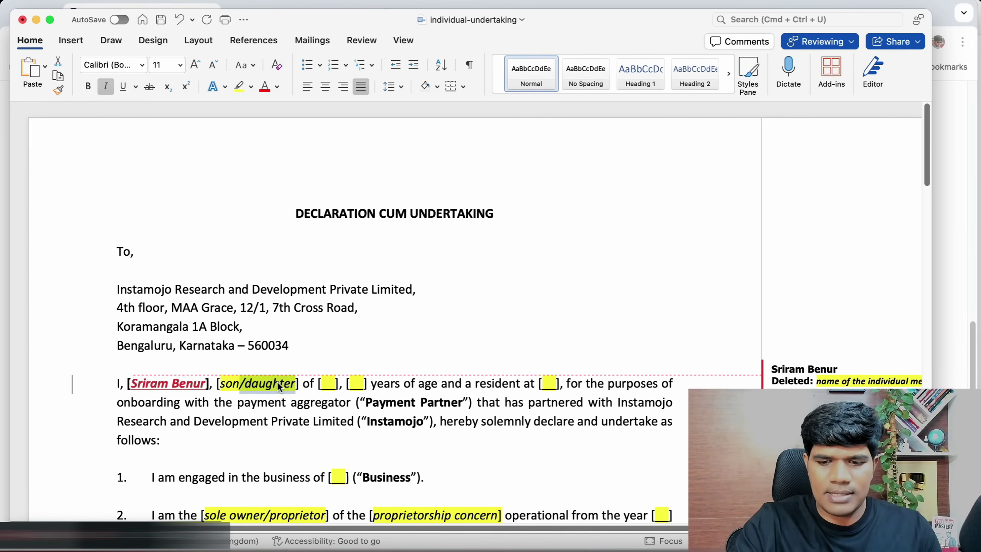
key(BackSpace)
click(271, 382)
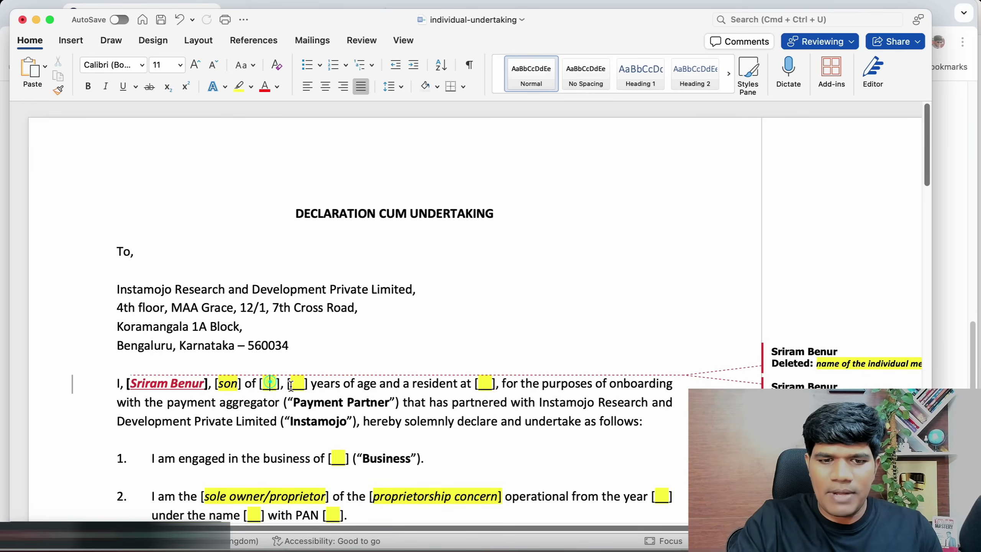
click(298, 381)
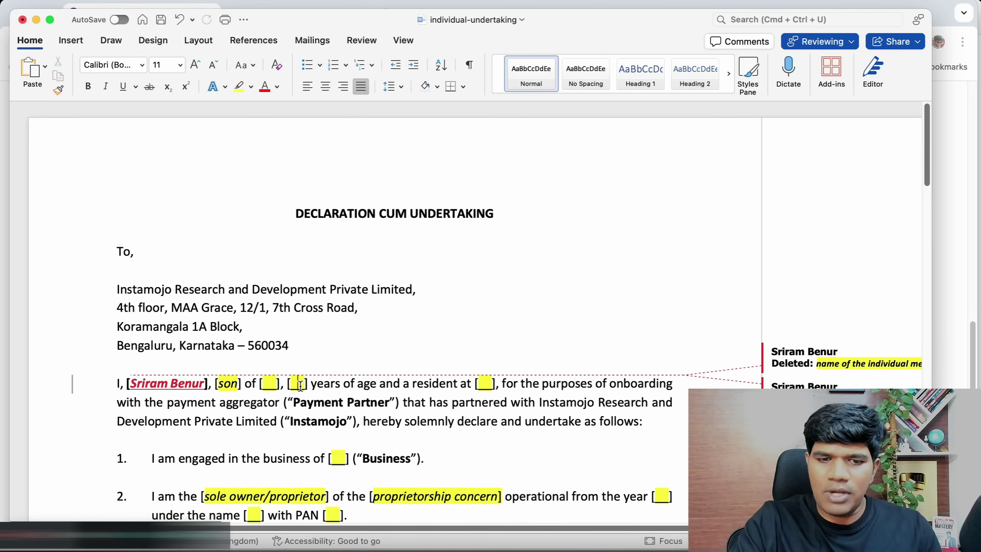
click(490, 384)
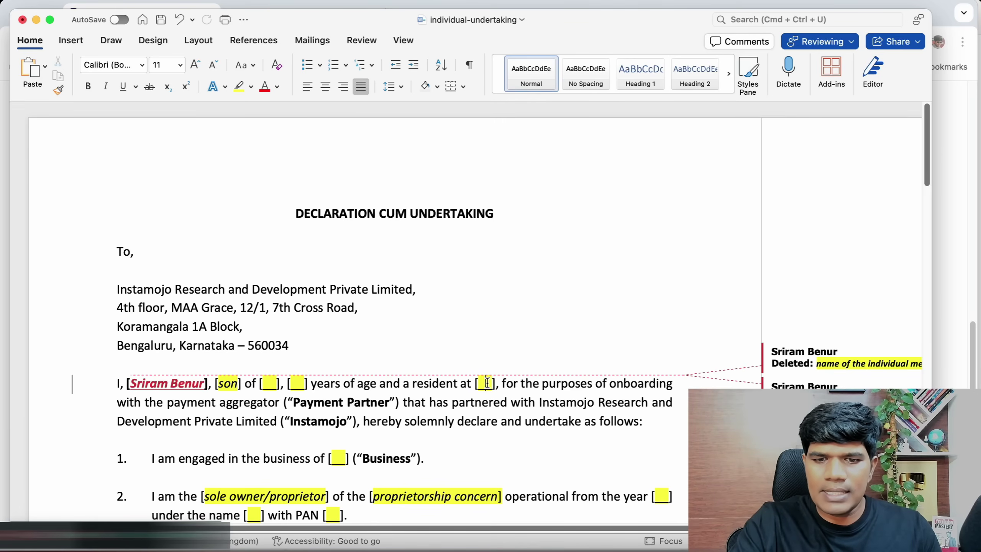
text(Ad)
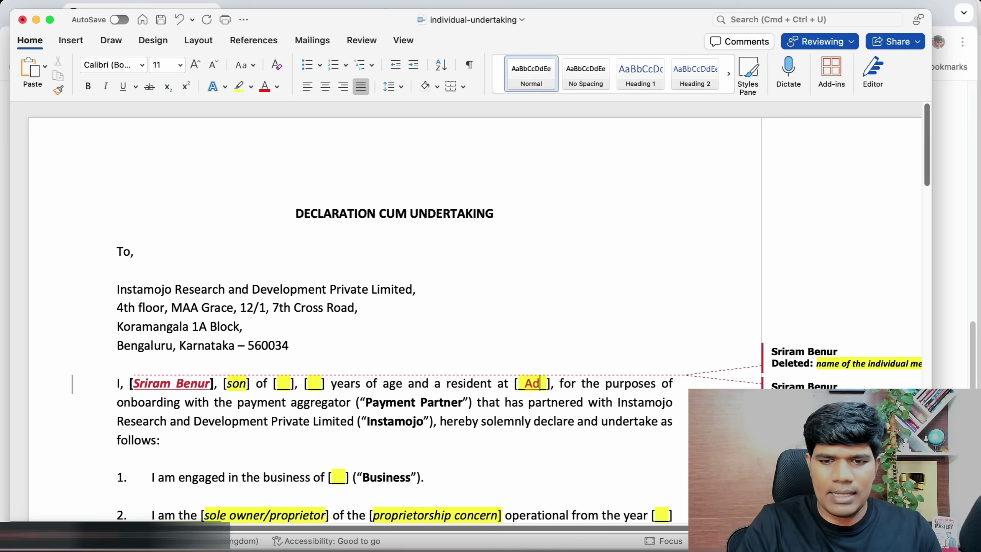
text(dreess)
key(BackSpace)
key(BackSpace)
key(BackSpace)
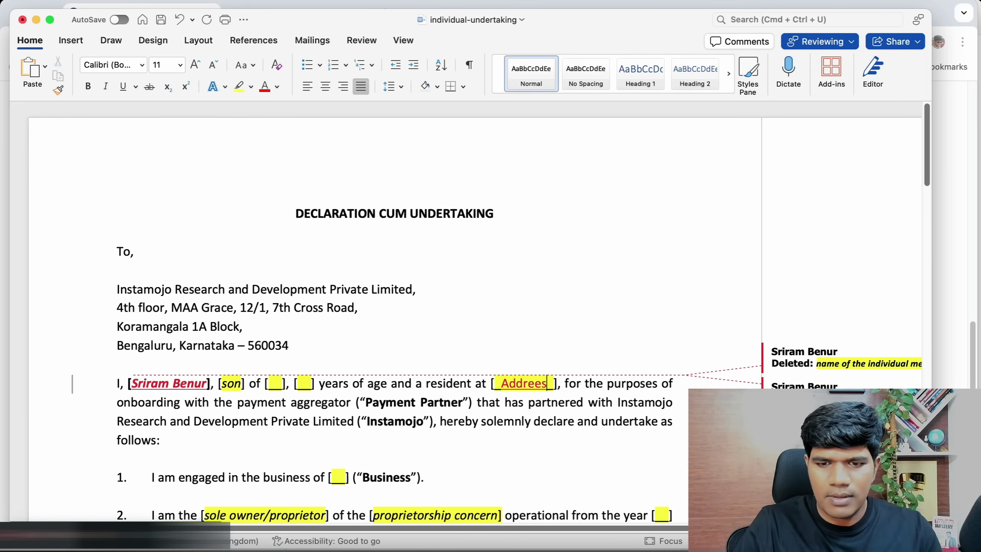
text(ss)
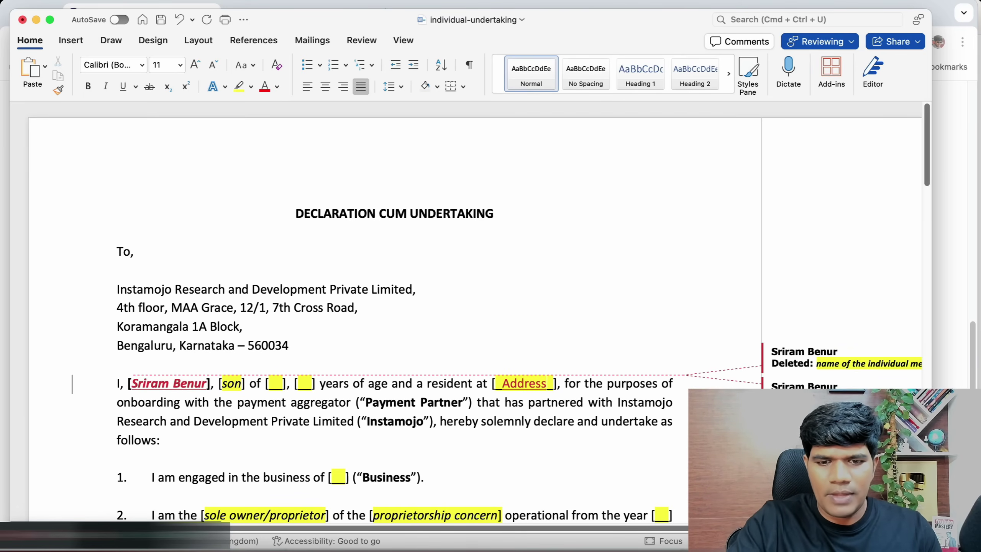
scroll(382, 436, down, 5)
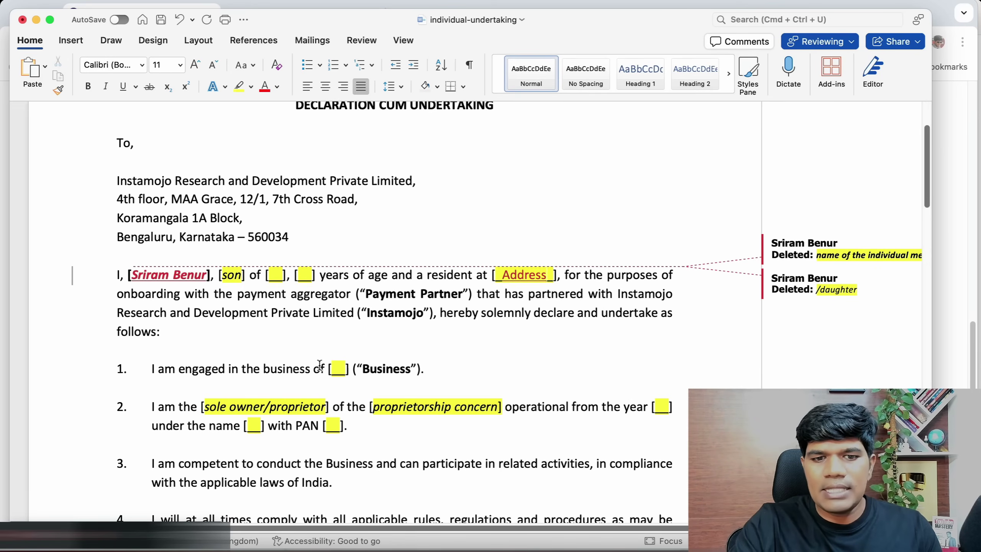
click(340, 369)
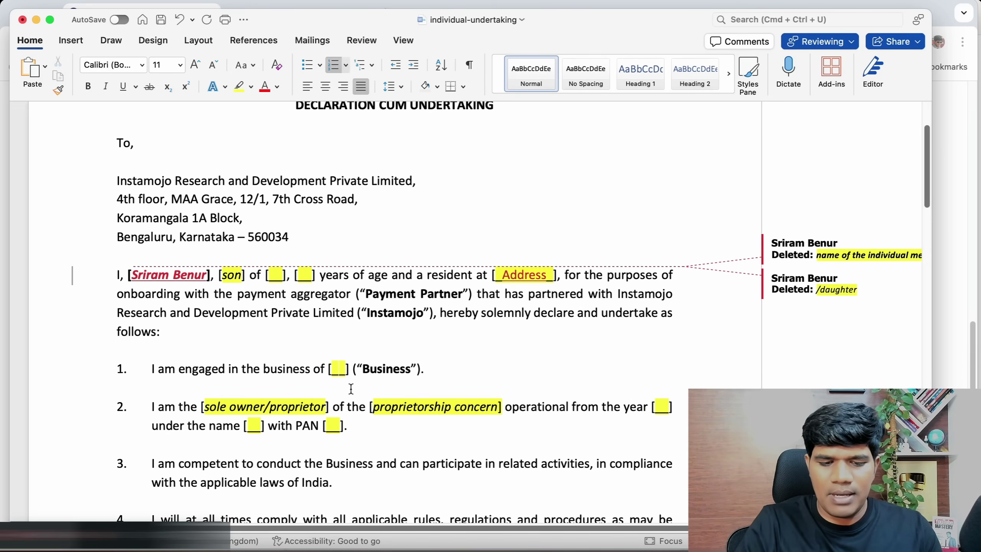
text(Selling)
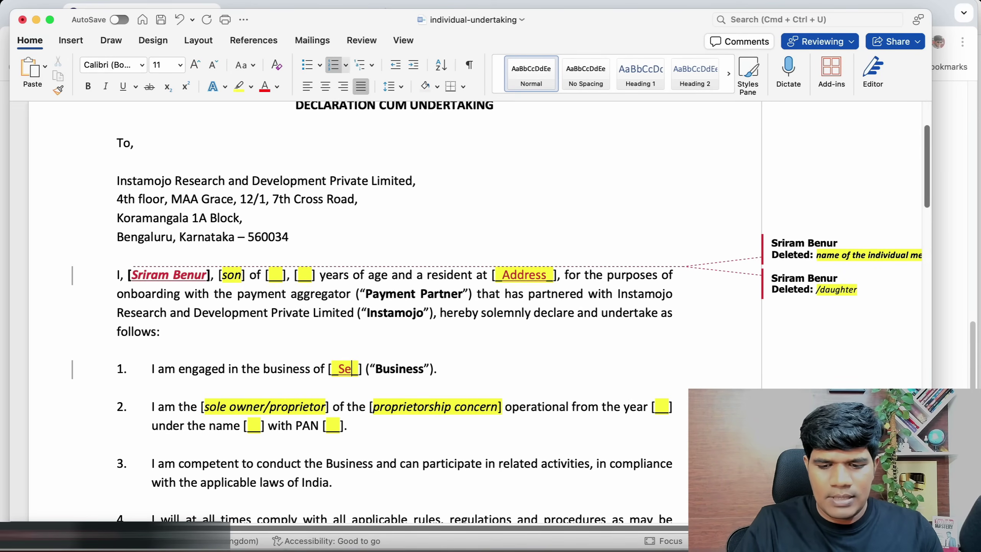
text( Digital)
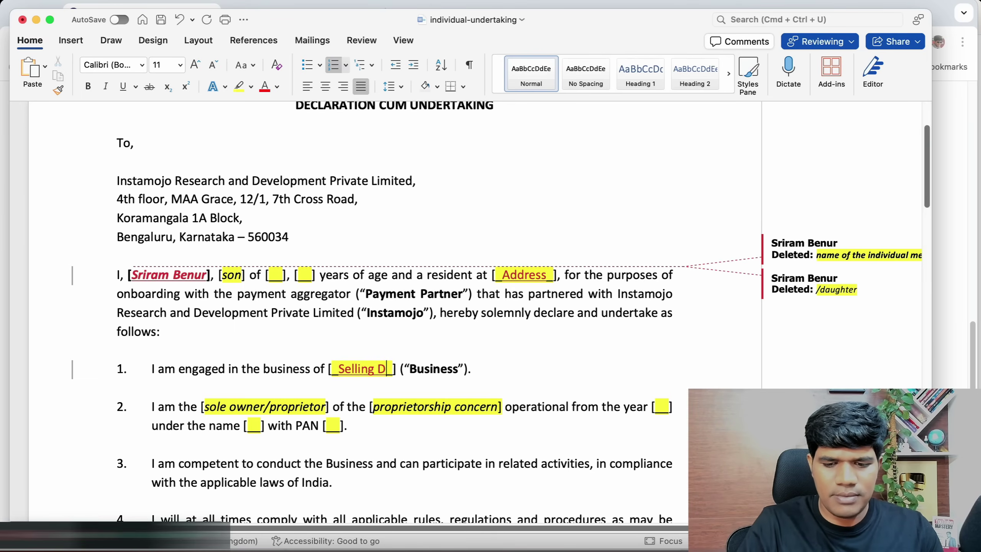
text( Product)
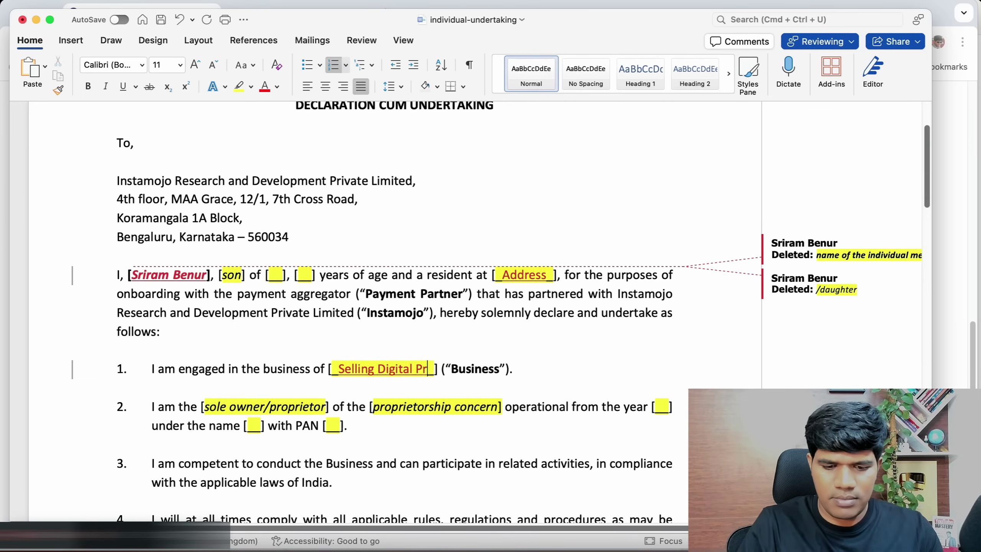
text(s)
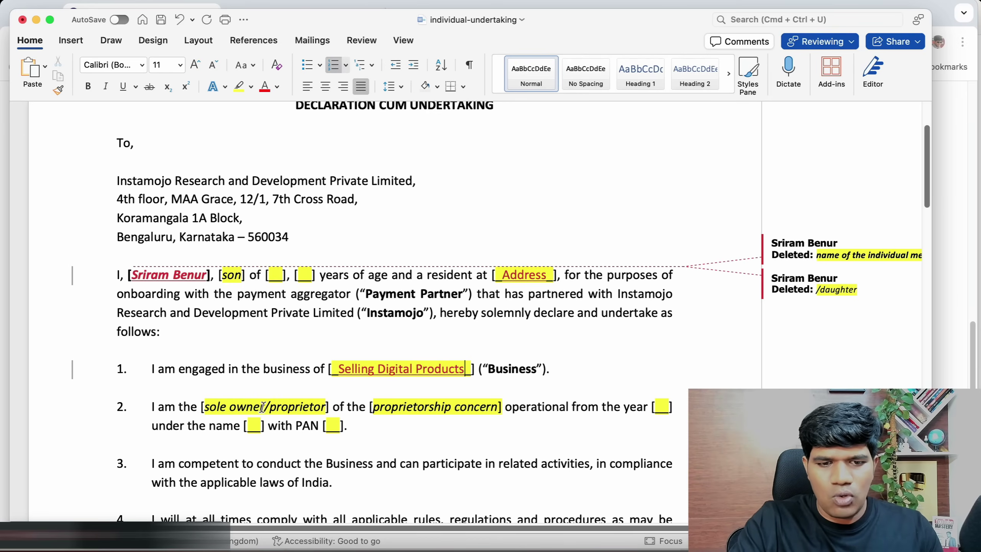
drag(264, 407, 326, 407)
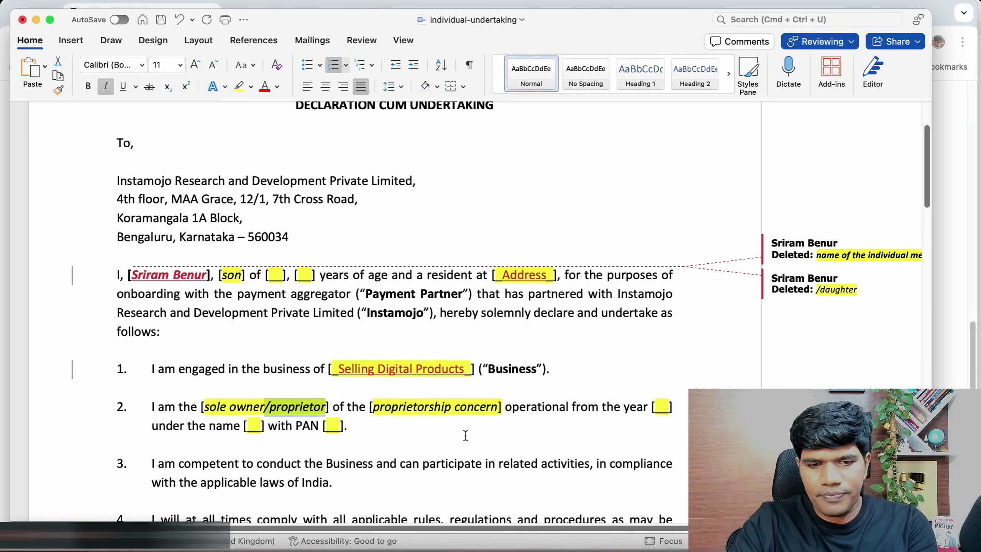
key(BackSpace)
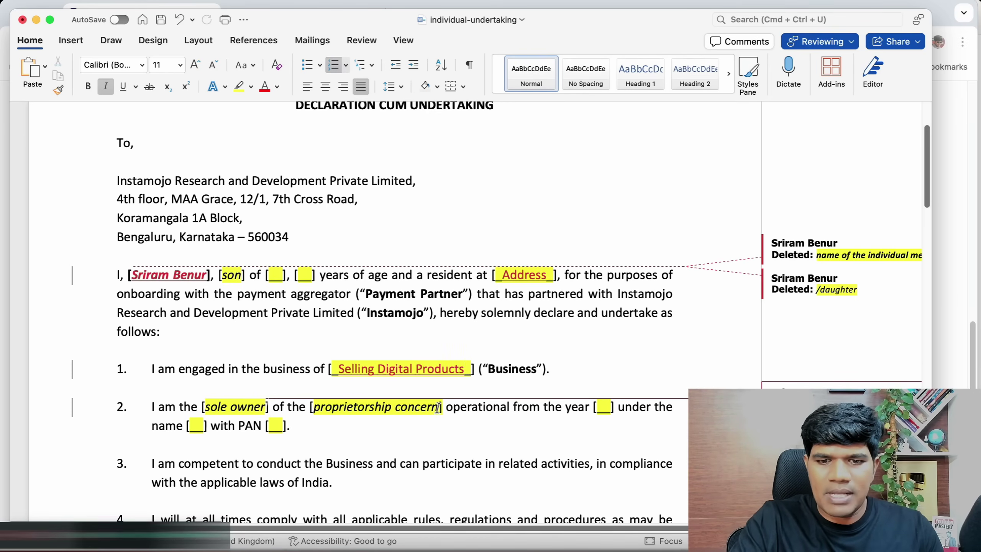
drag(439, 407, 313, 406)
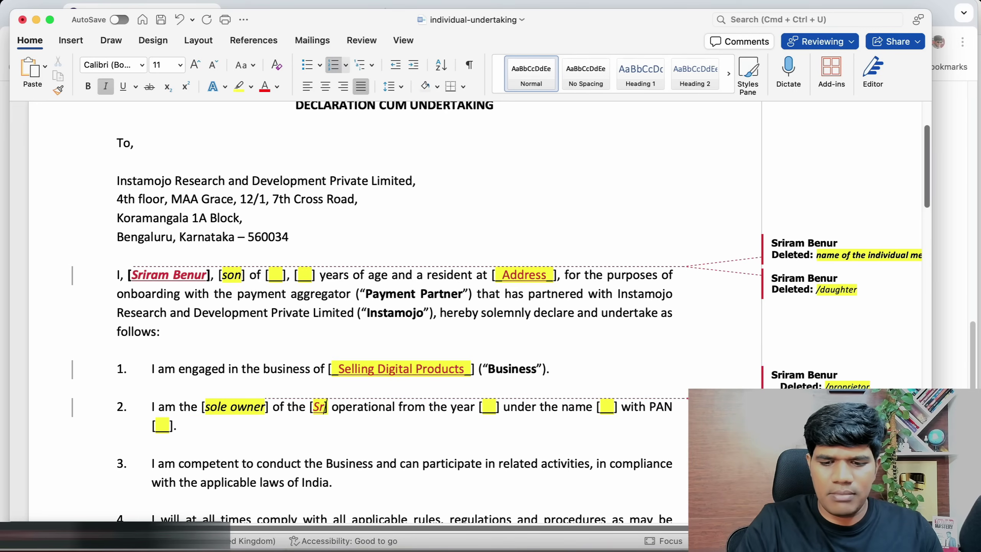
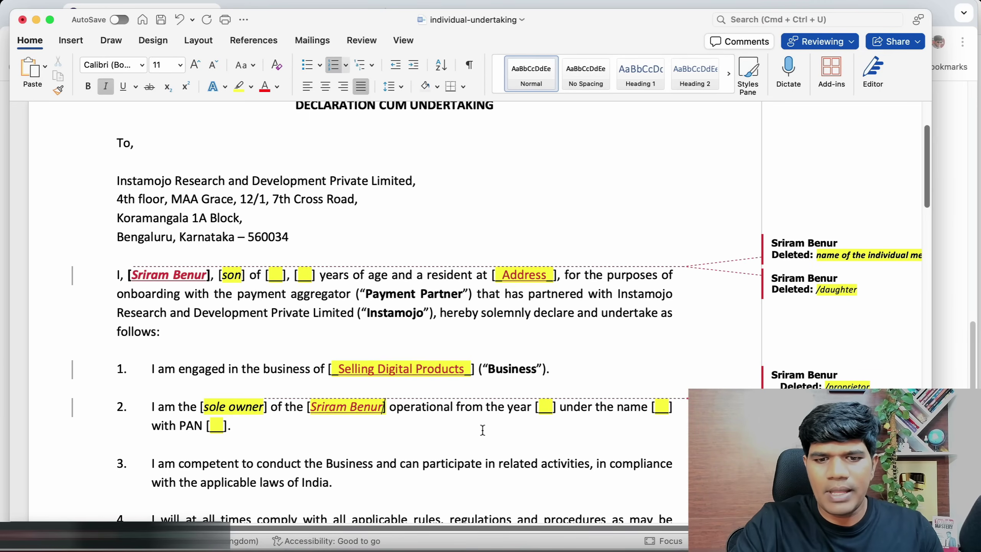
double_click(546, 409)
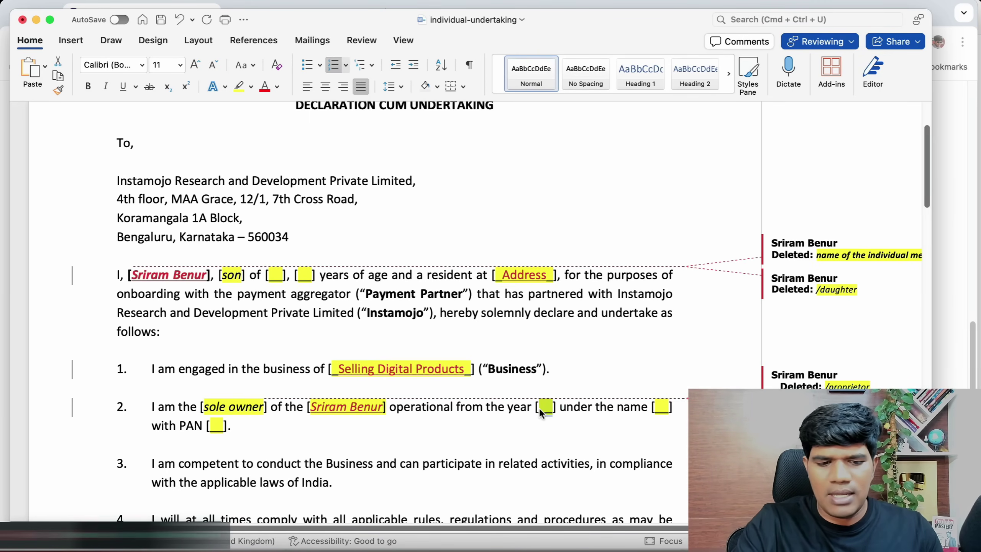
text(1)
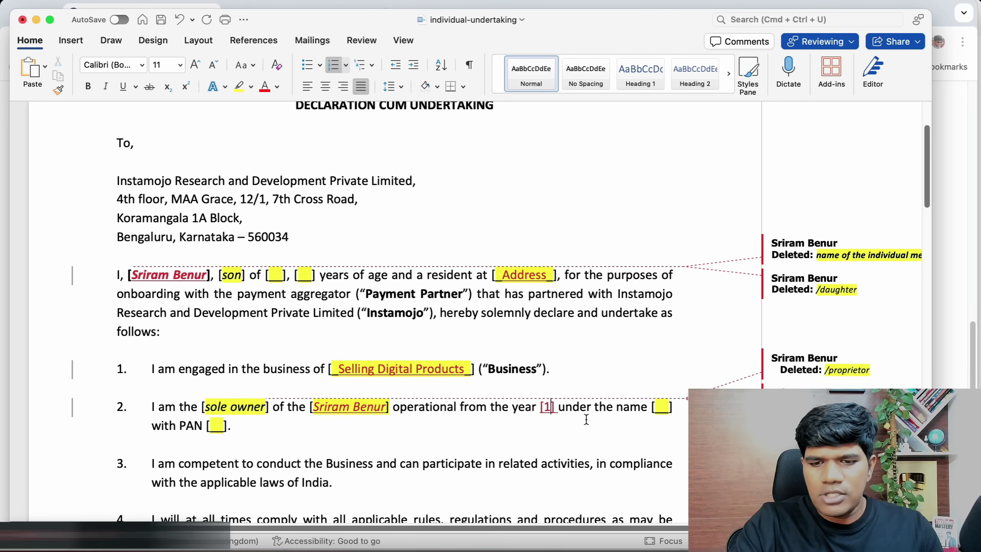
double_click(660, 408)
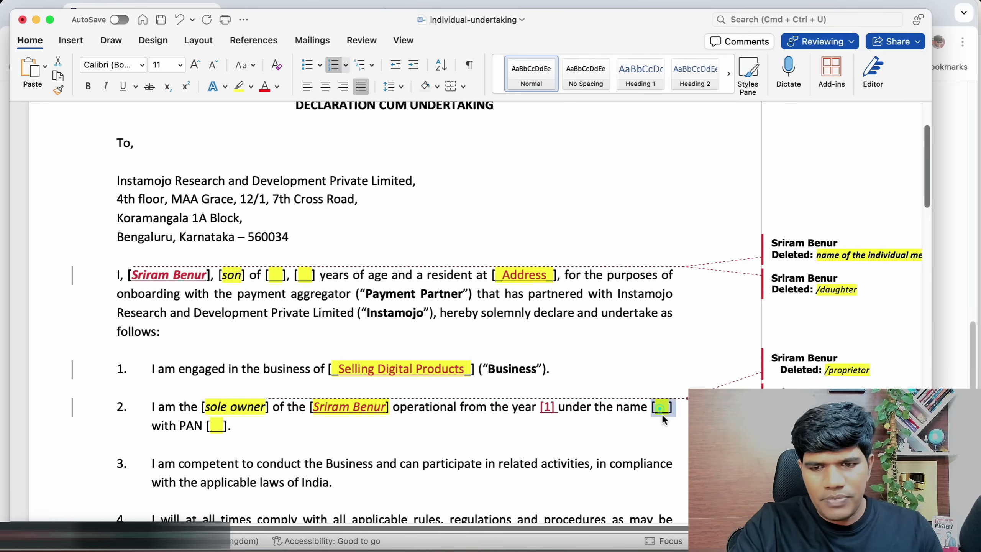
click(662, 419)
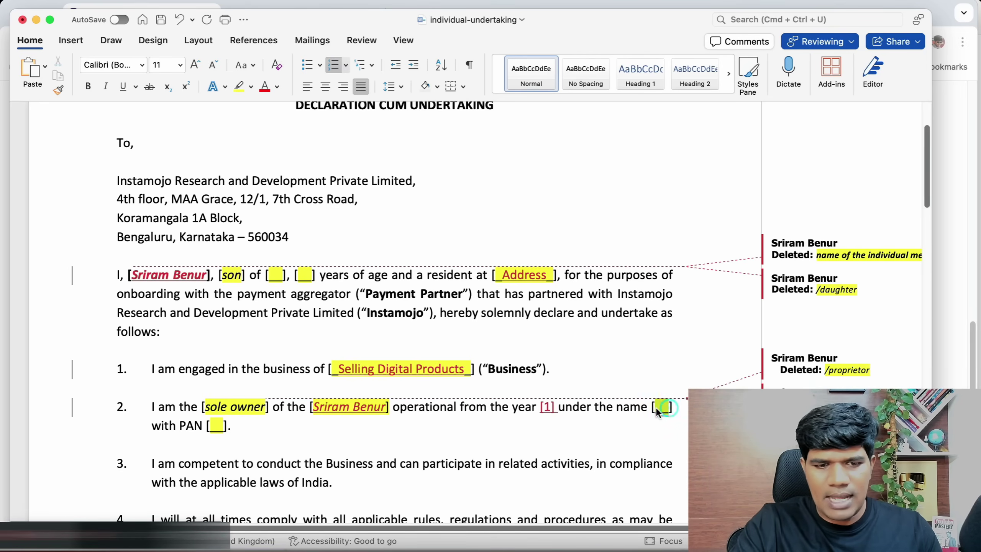
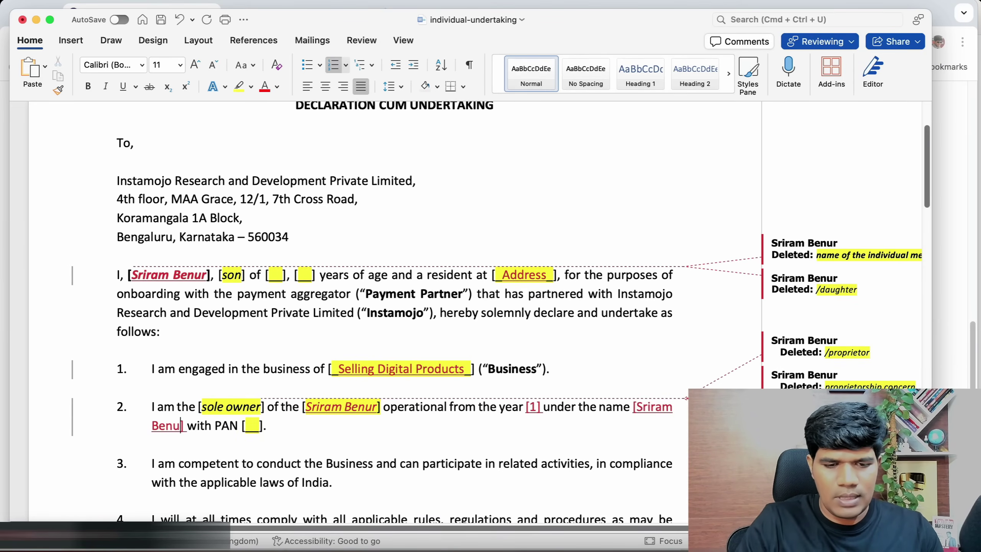
double_click(259, 424)
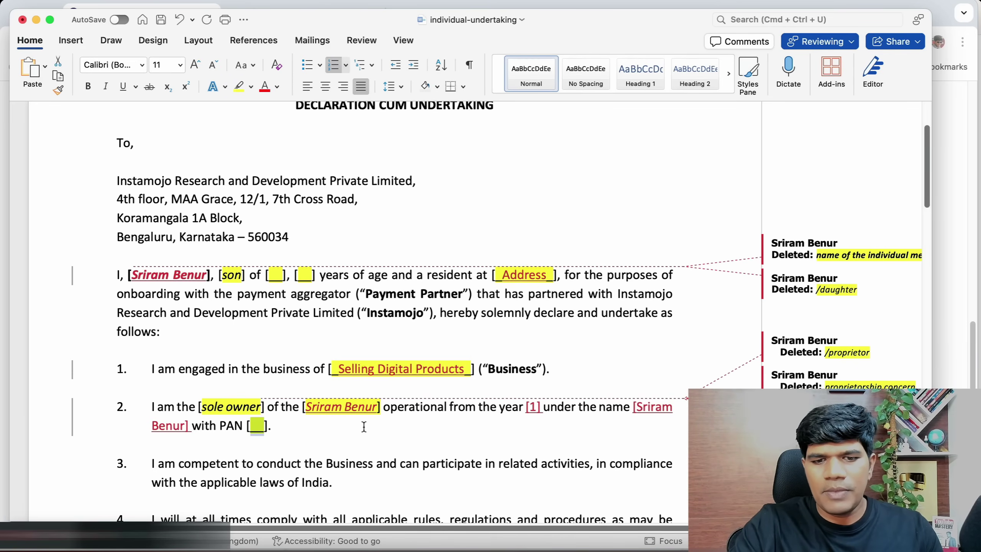
scroll(364, 426, down, 20)
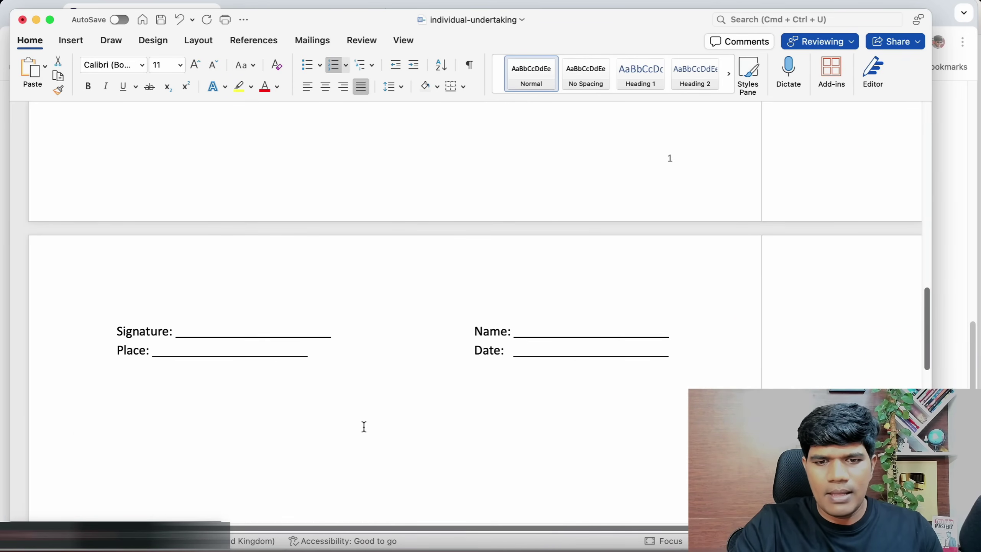
scroll(197, 326, up, 3)
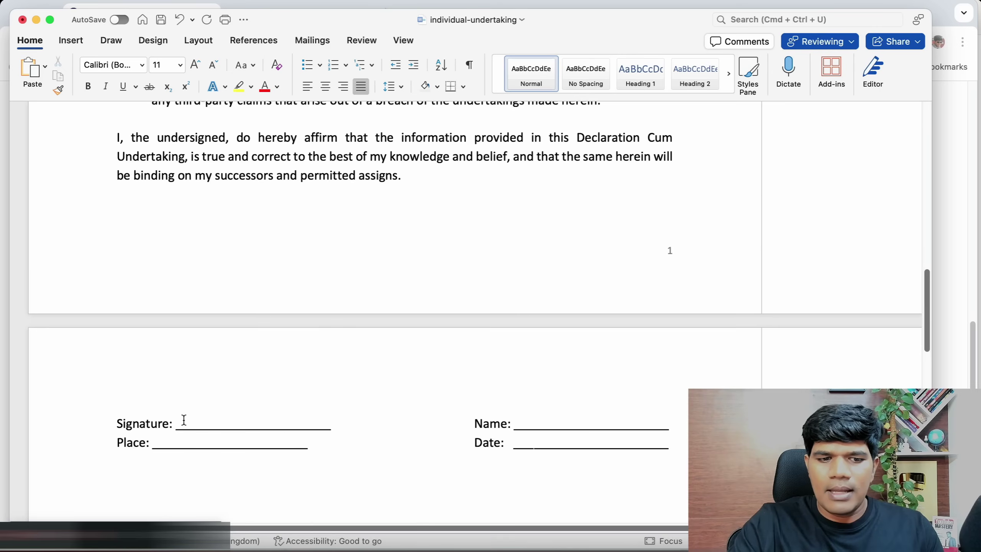
click(183, 421)
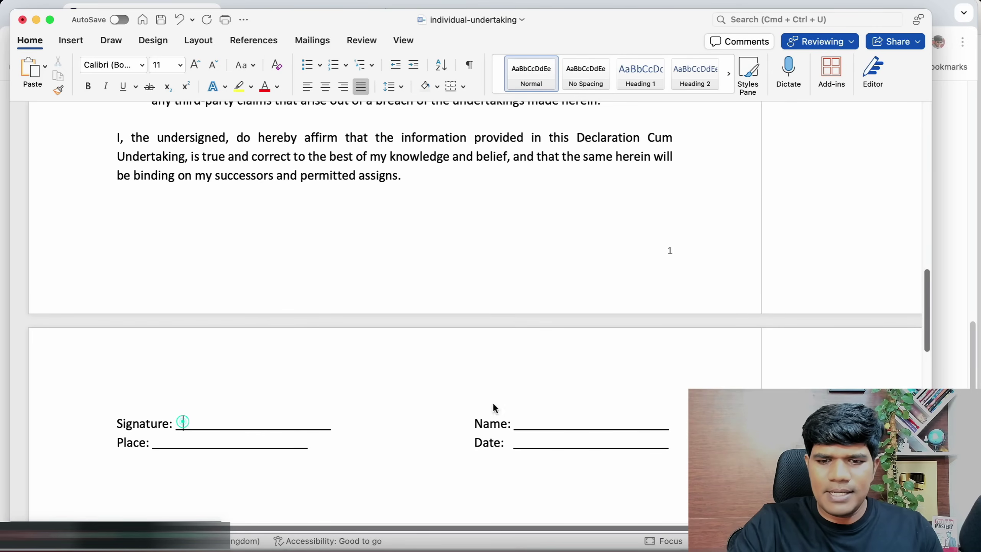
click(525, 417)
click(179, 443)
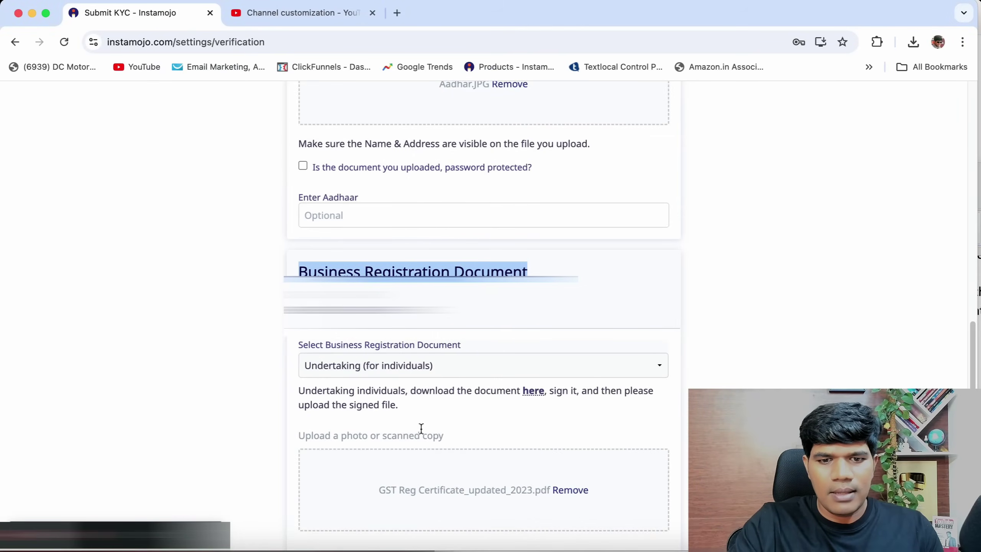
Remove the GST certificate, select the undertaking file, and open the document type list
scroll(502, 479, down, 1)
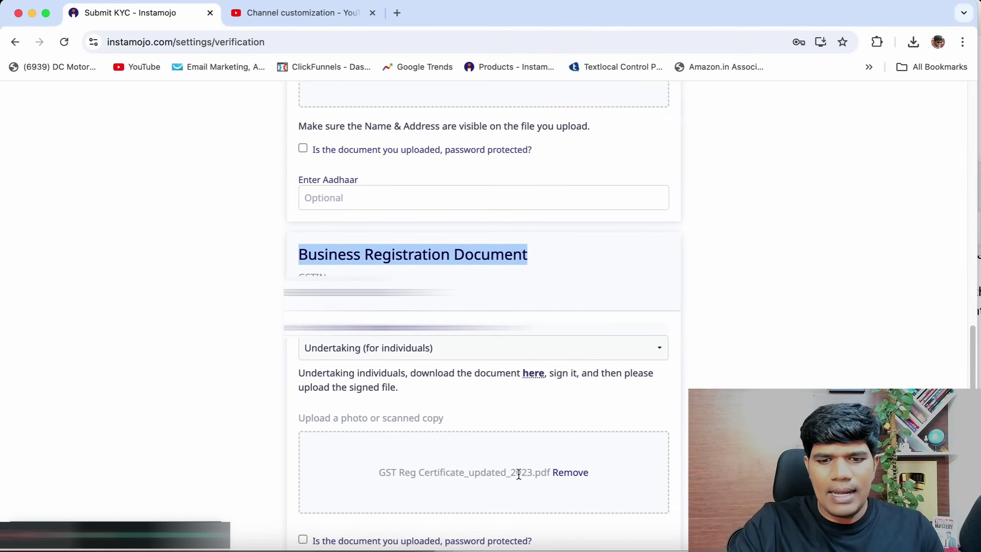
click(576, 473)
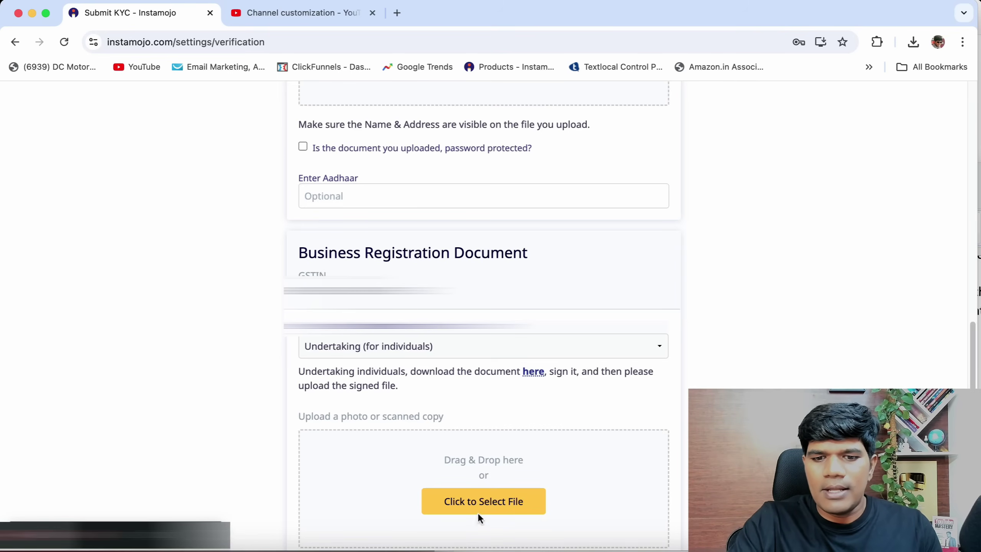
click(481, 504)
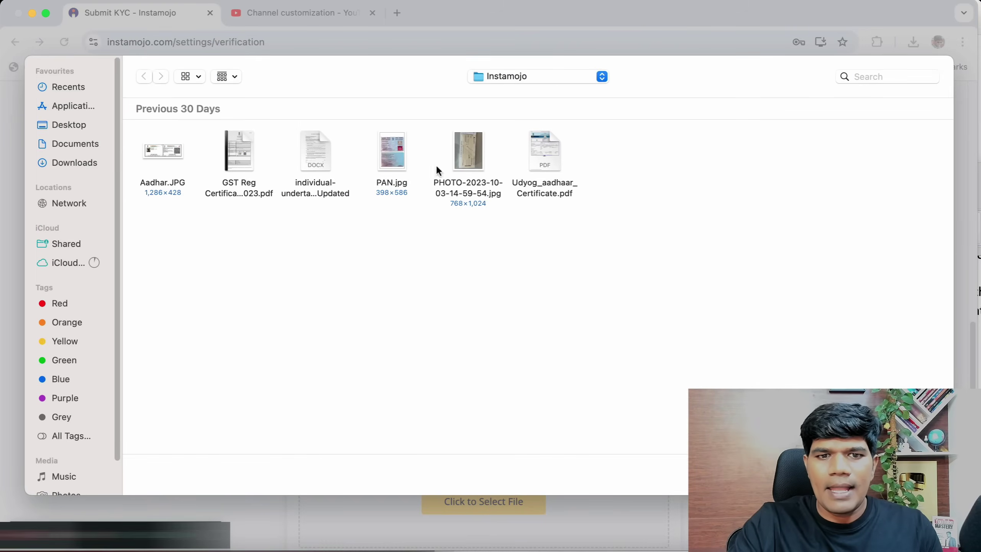
click(322, 156)
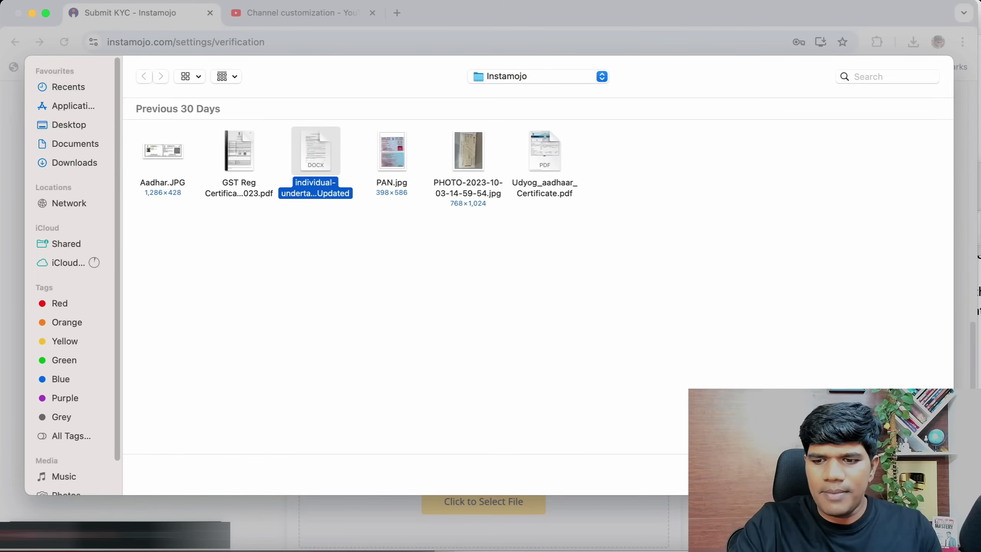
click(451, 347)
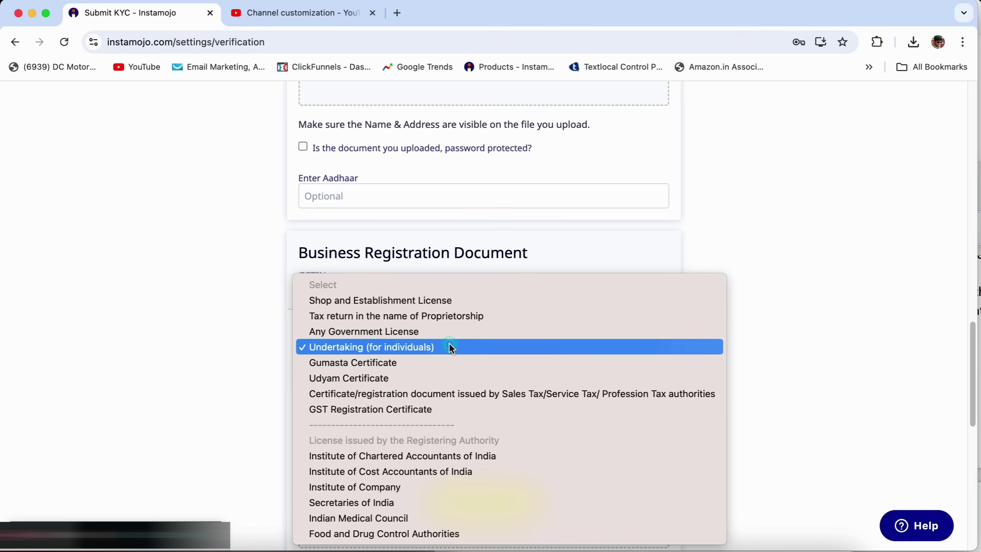
Switch to GST Registration Certificate and attach GST Reg Certificate_updated_2023.pdf
click(450, 347)
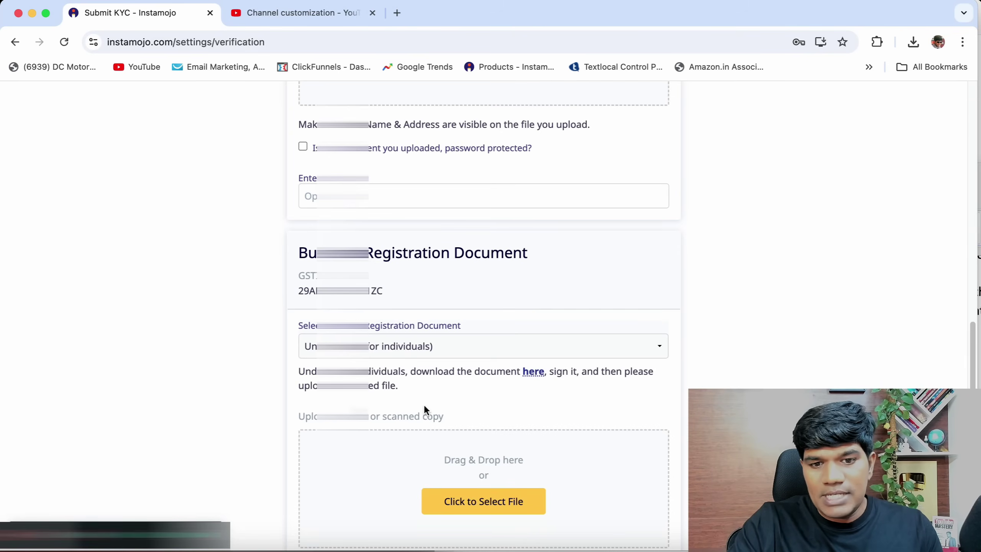
click(450, 347)
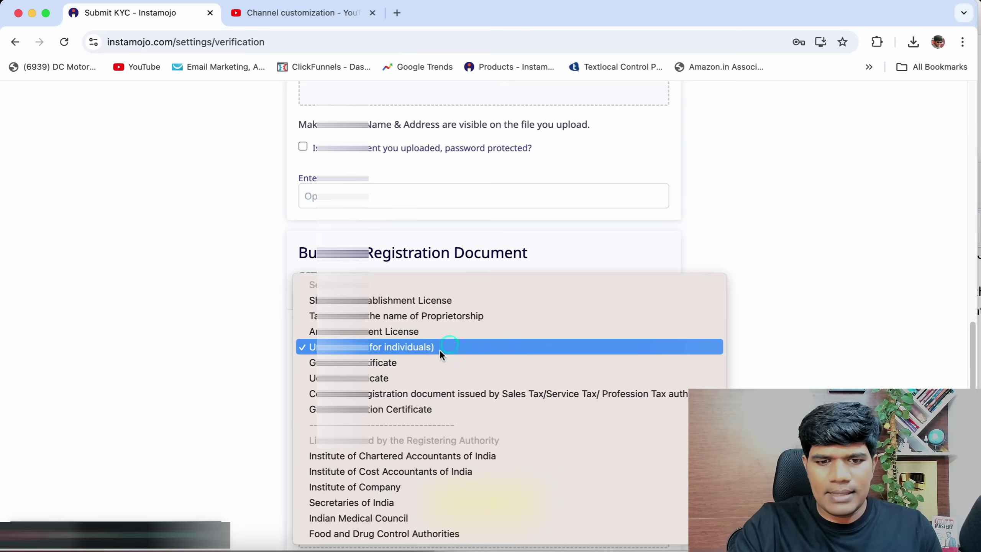
click(395, 408)
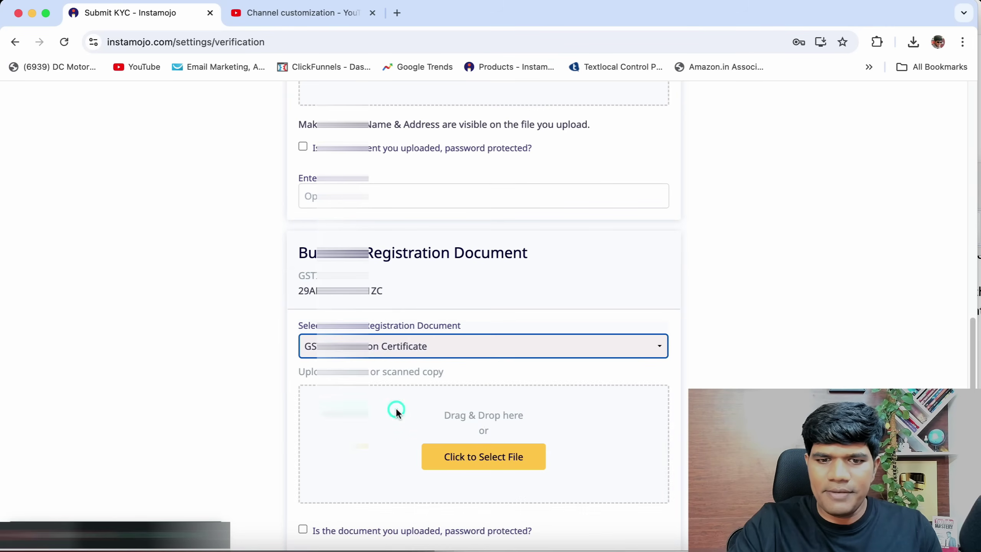
click(496, 459)
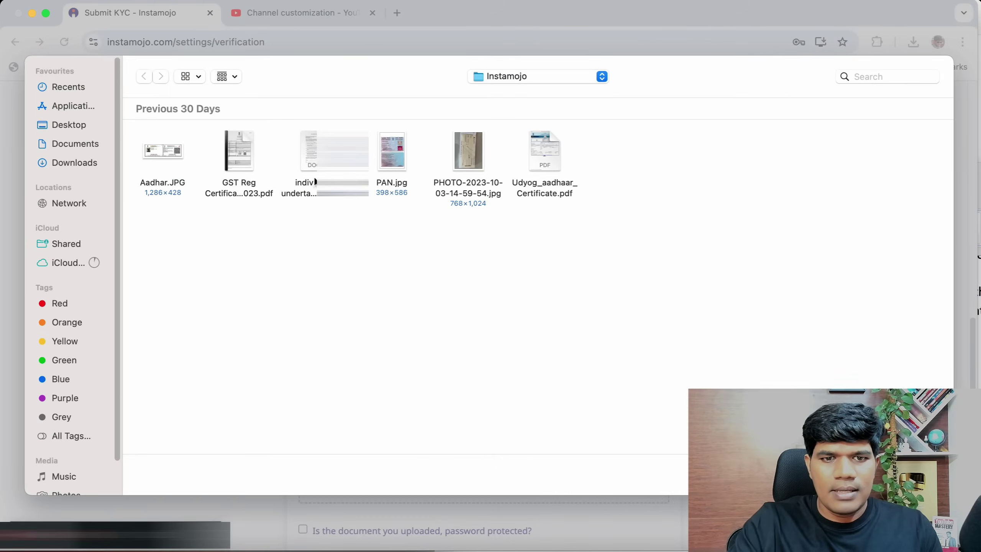
click(243, 154)
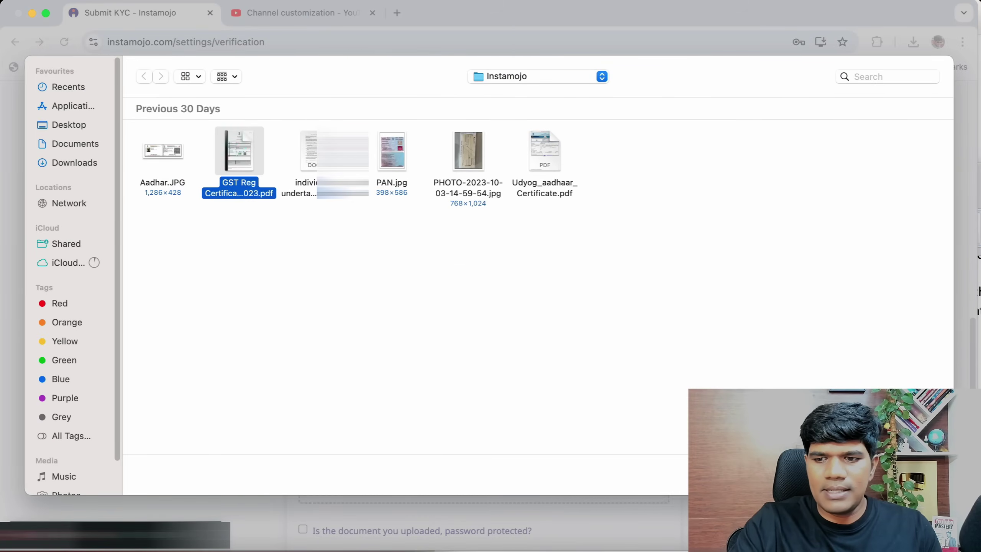
key(Return)
Answer Yes to same-location registration and submit the KYC form for review
scroll(542, 419, down, 5)
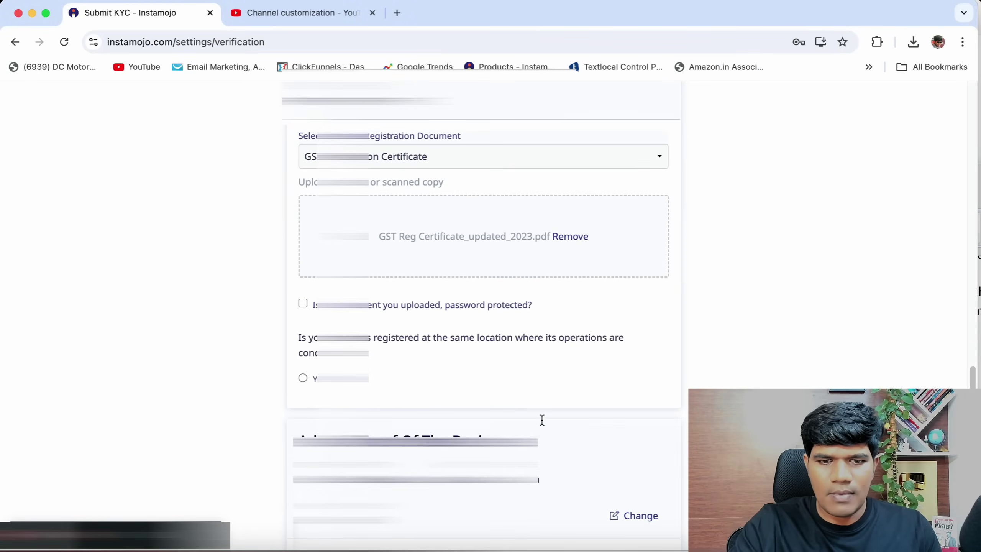
scroll(541, 417, down, 2)
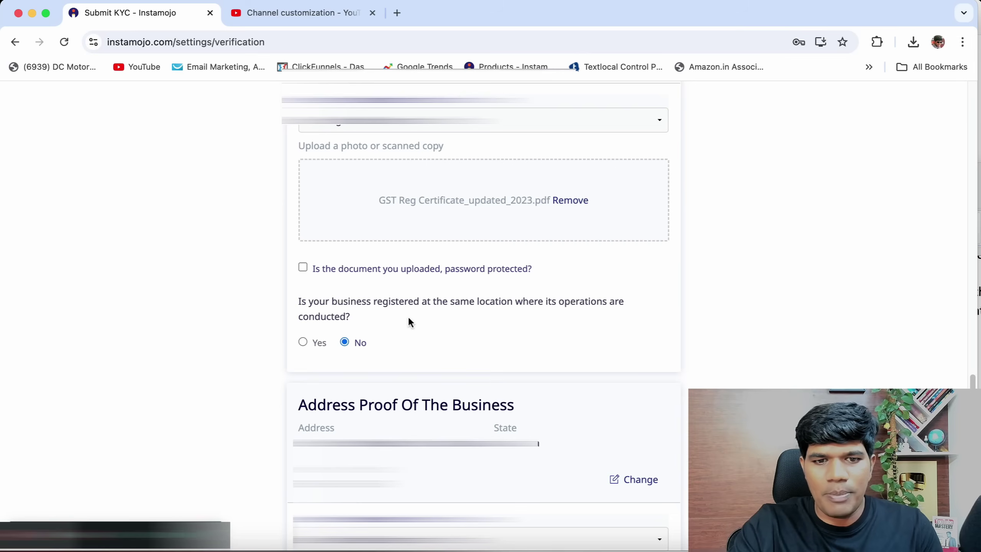
click(302, 342)
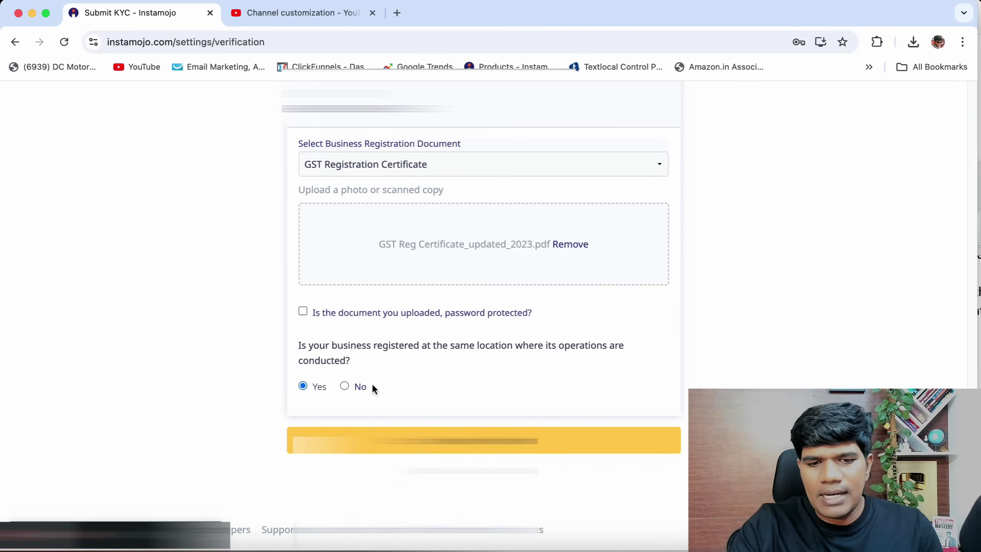
click(344, 385)
scroll(392, 428, down, 2)
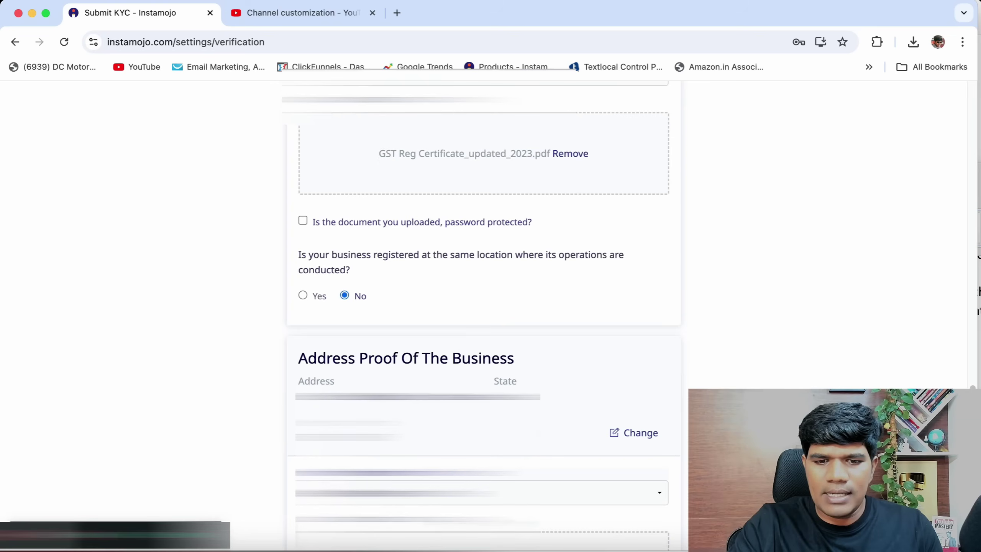
click(304, 295)
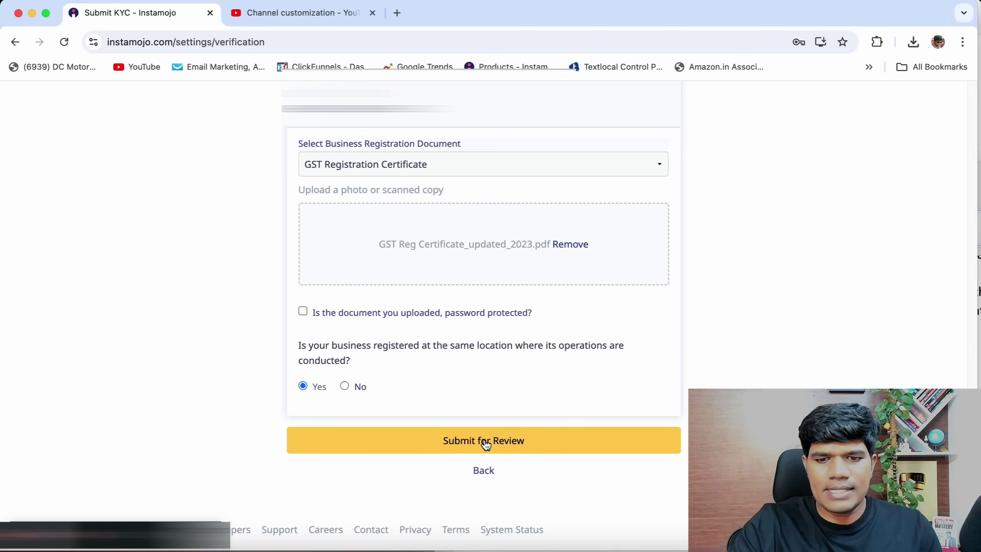
click(485, 442)
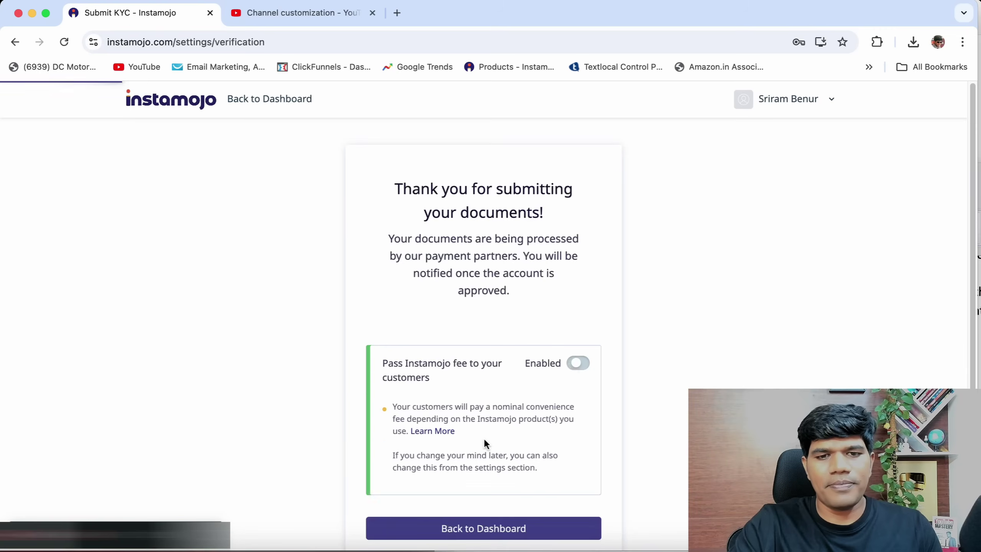
Highlight the 'Thank you for submitting your documents!' heading, then return to the dashboard showing documents under review
scroll(507, 345, down, 2)
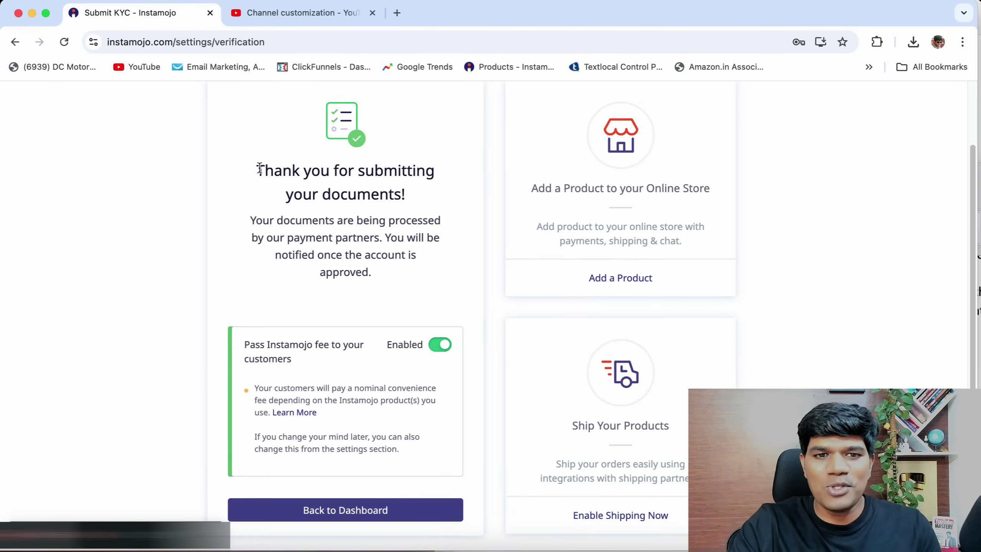
drag(256, 166, 414, 197)
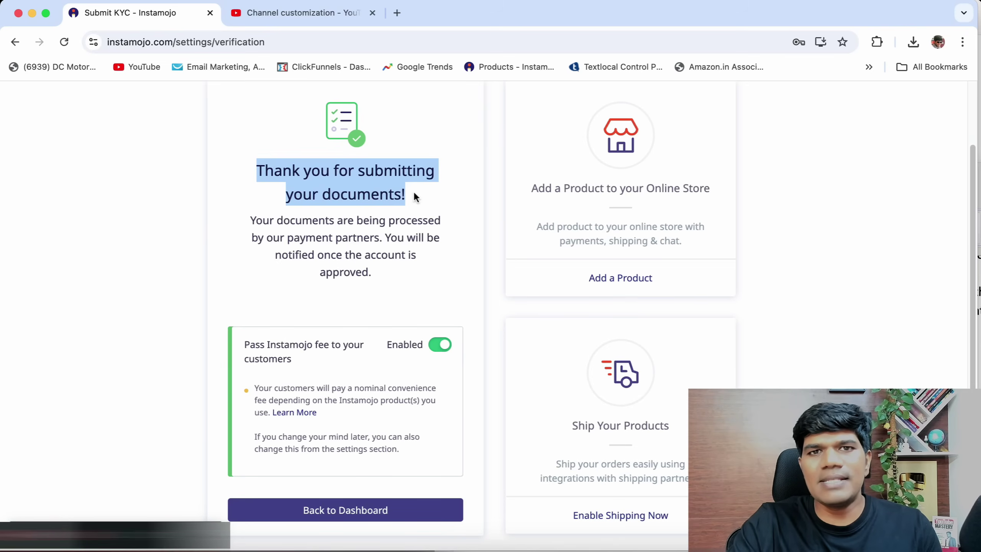
scroll(395, 418, down, 1)
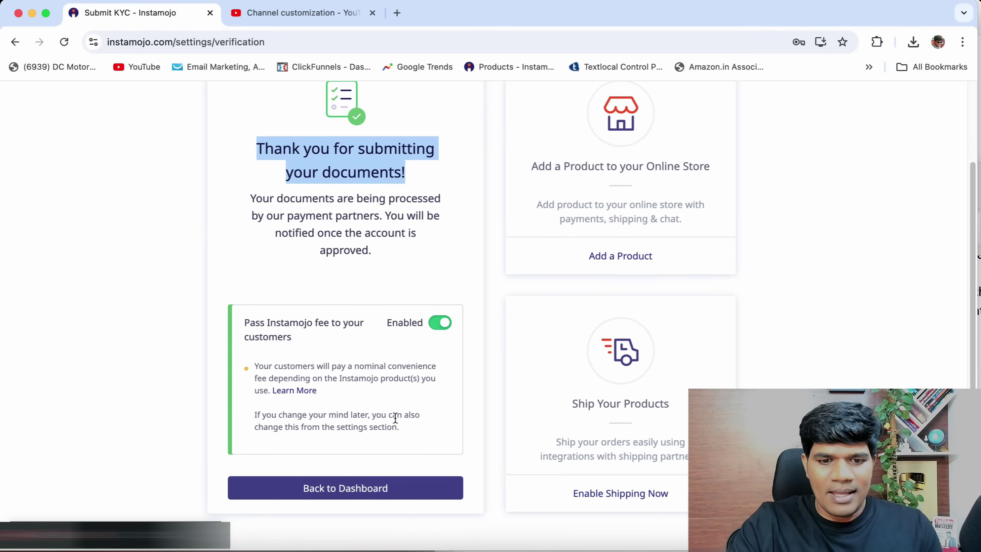
click(341, 490)
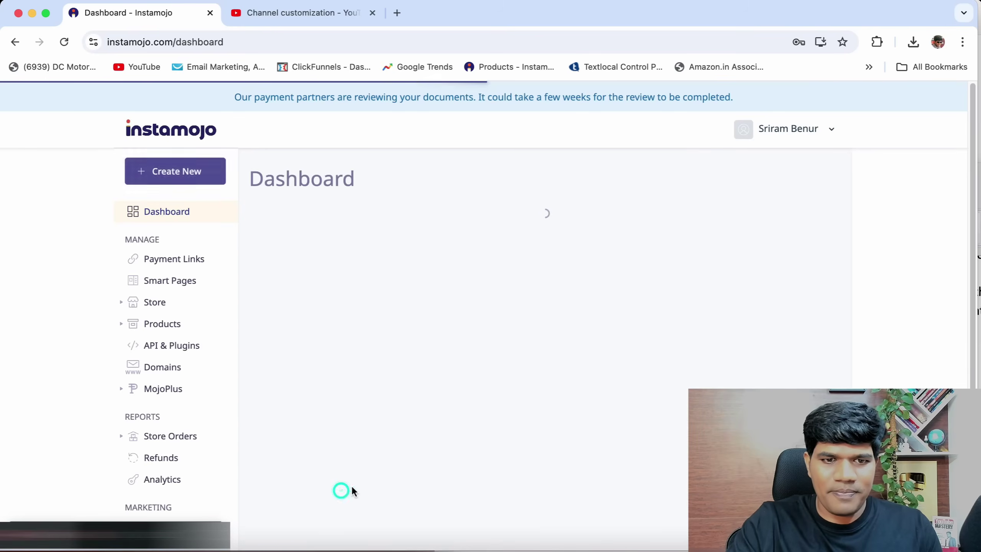